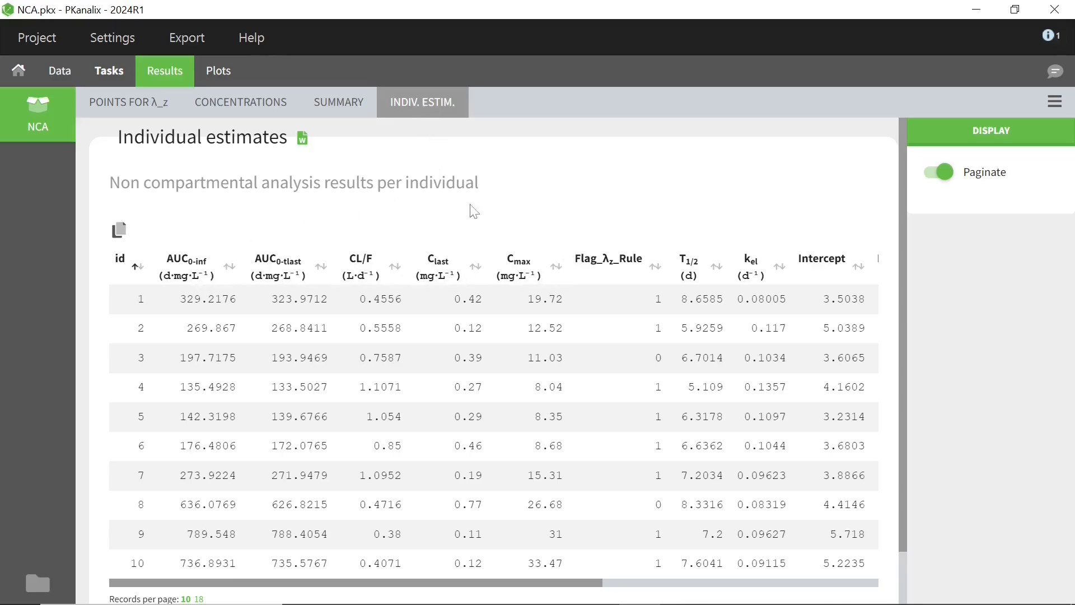
# View the NCA summary statistics table and the observed data plot
pyautogui.click(338, 102)
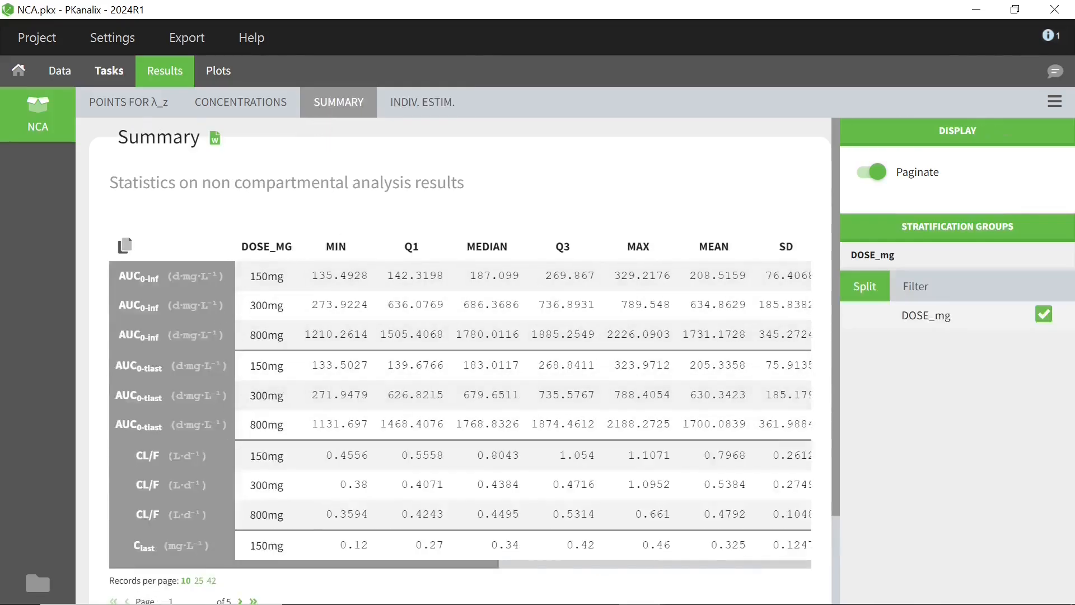
pyautogui.click(223, 70)
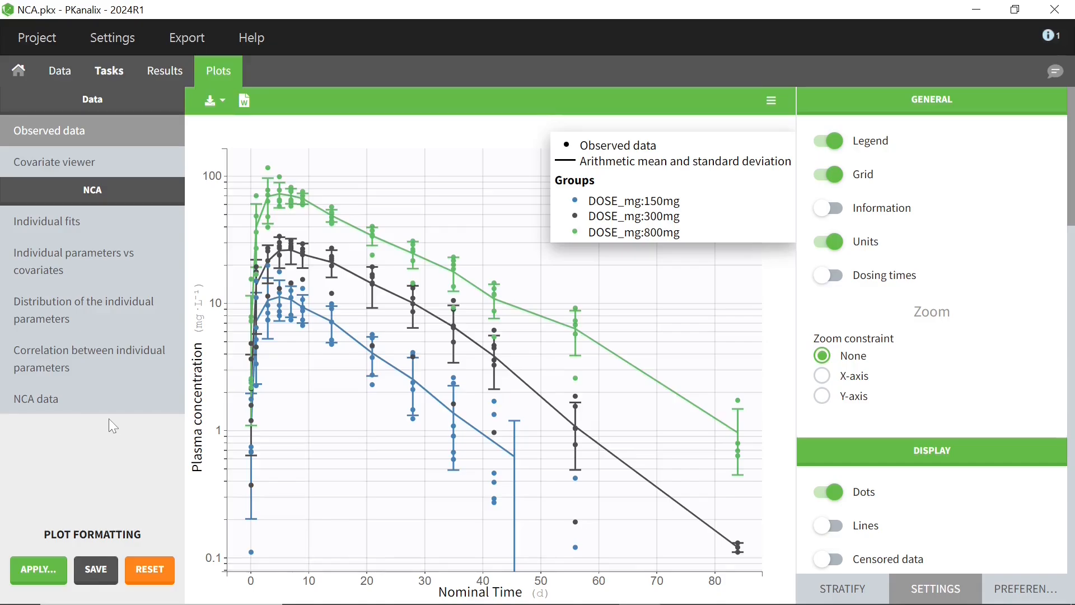
# Open the report generation settings for the NCA project
pyautogui.click(178, 42)
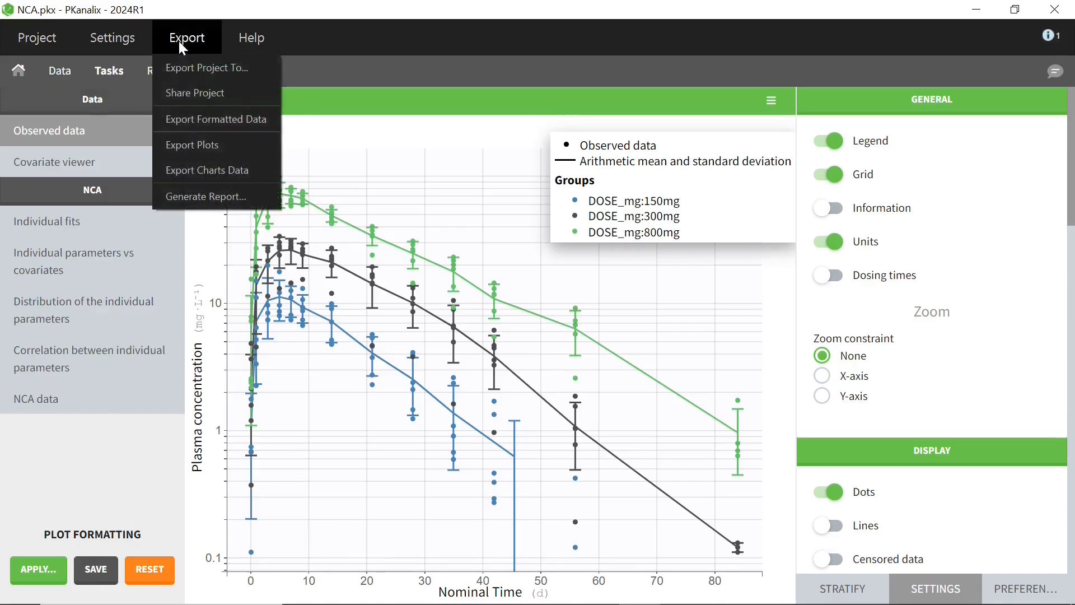
pyautogui.click(205, 194)
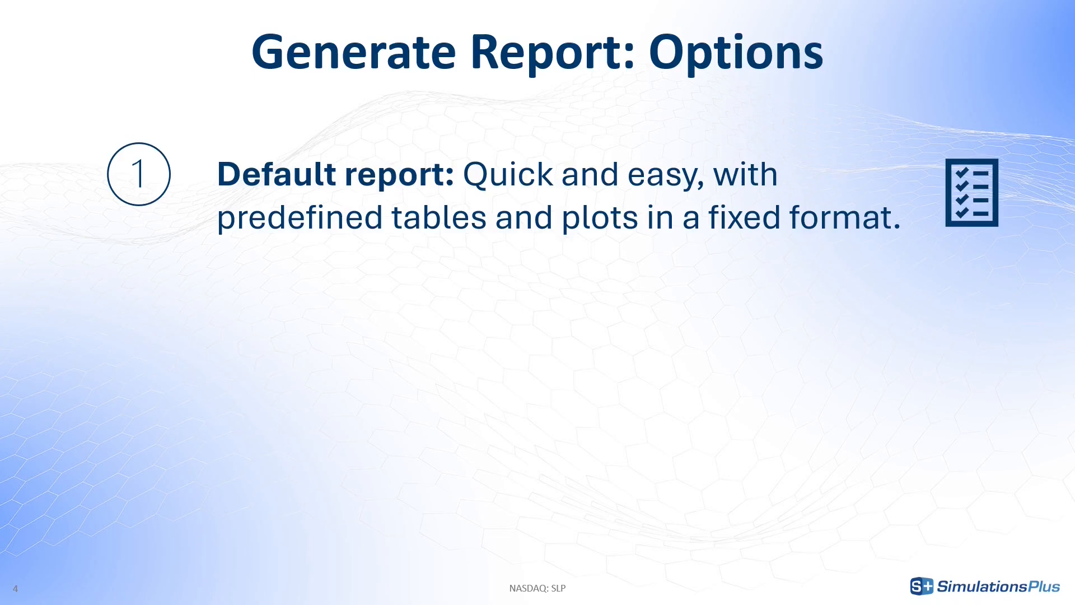
pyautogui.press('Right')
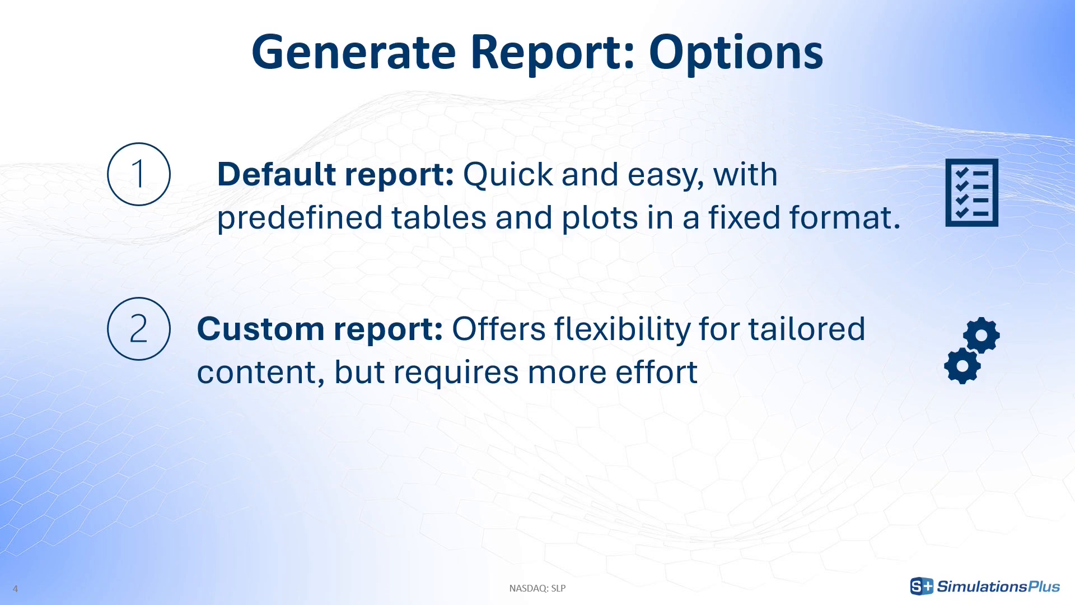
pyautogui.press('Right')
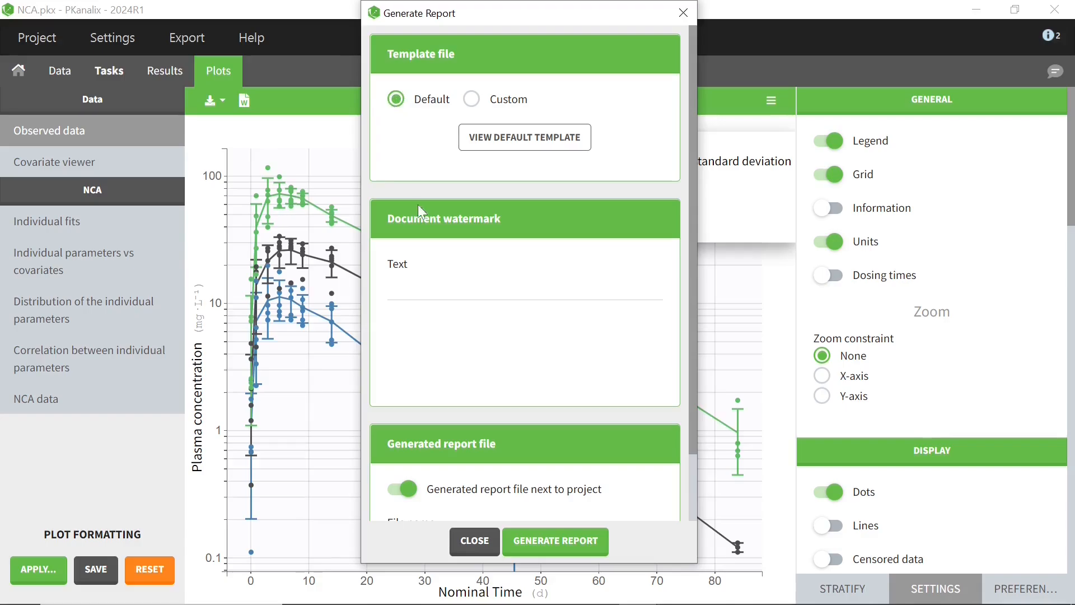
# Generate a report from the default template as NCA_report.docx, saved next to the project and without a watermark
pyautogui.scroll(-2, 460, 331)
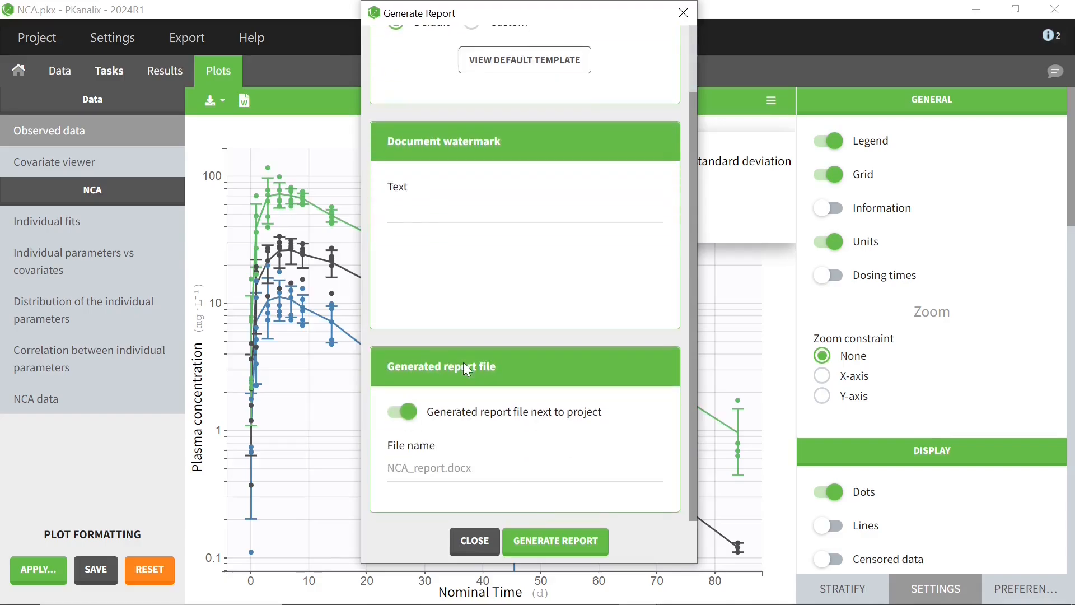
pyautogui.click(407, 423)
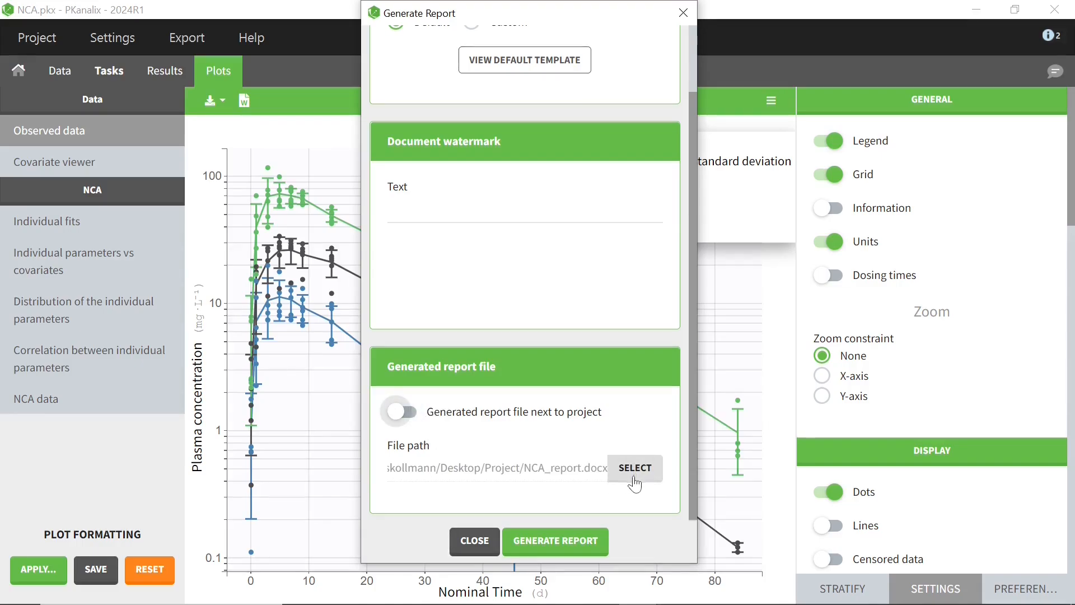
pyautogui.click(412, 417)
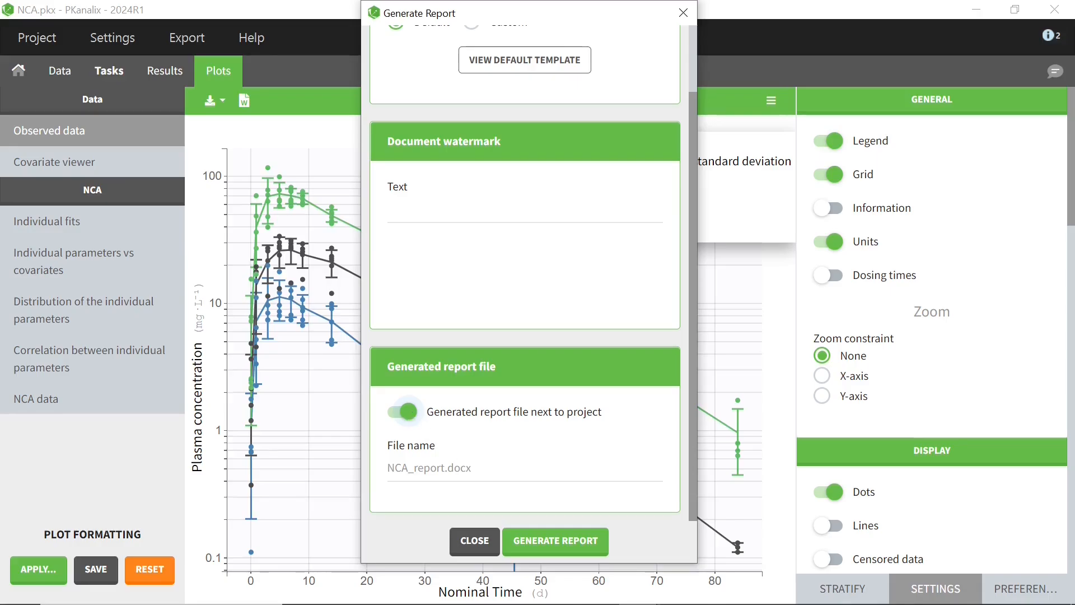
pyautogui.press('Tab')
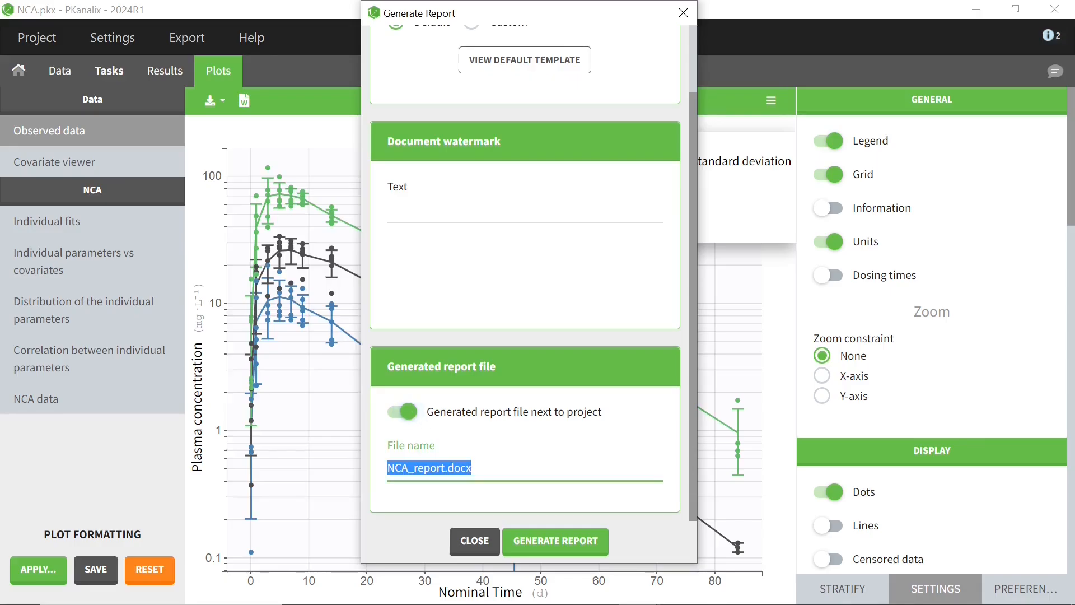
pyautogui.click(559, 542)
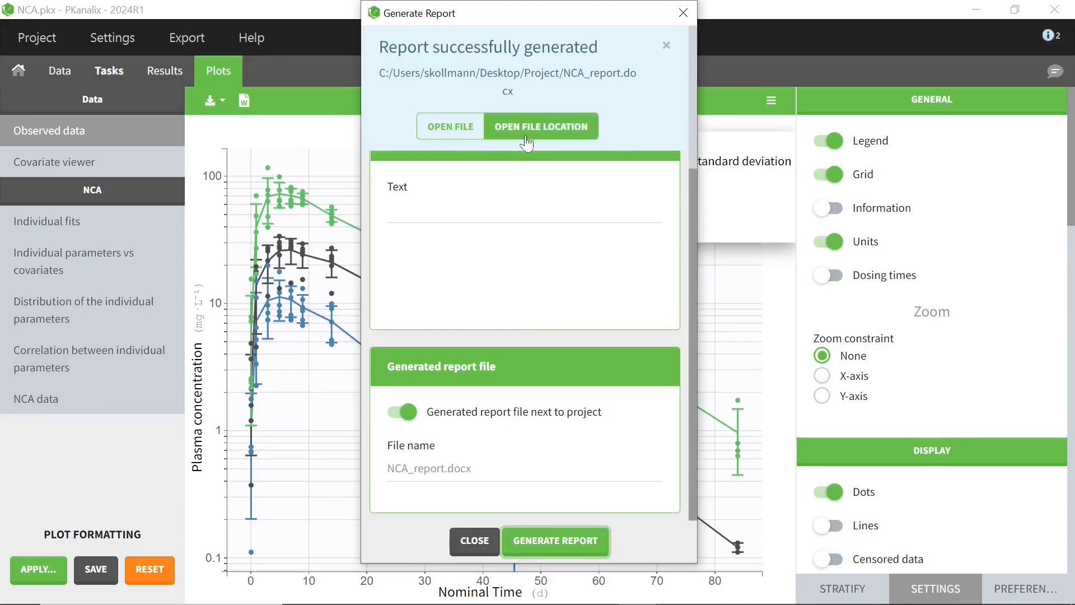
# Open the generated report in Word and examine its tables of NCA settings, individual parameters, parameter summary and concentrations over time
pyautogui.click(455, 132)
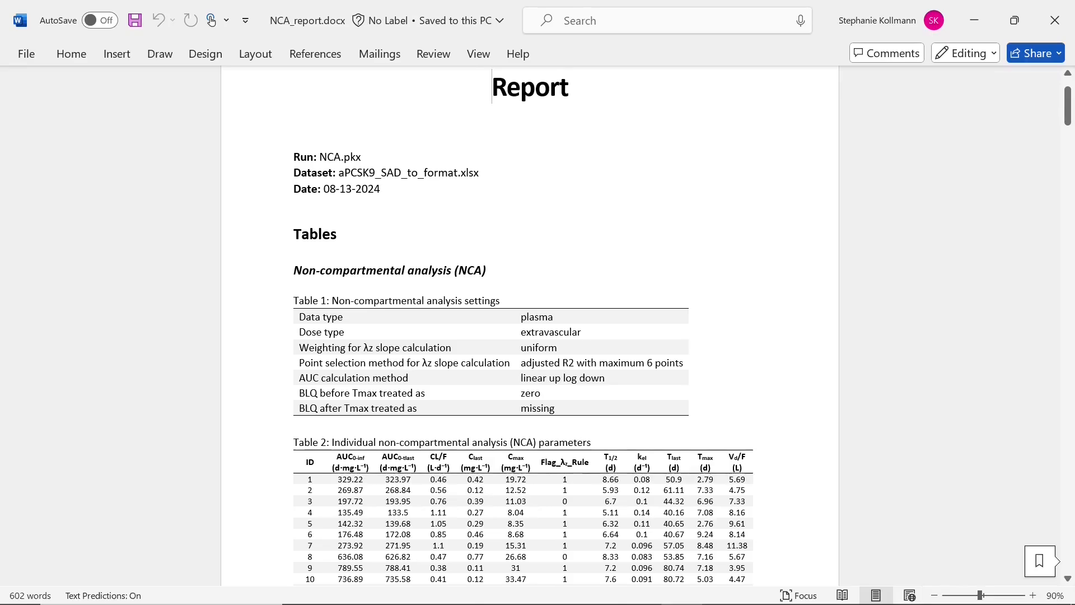
pyautogui.scroll(-2, 290, 276)
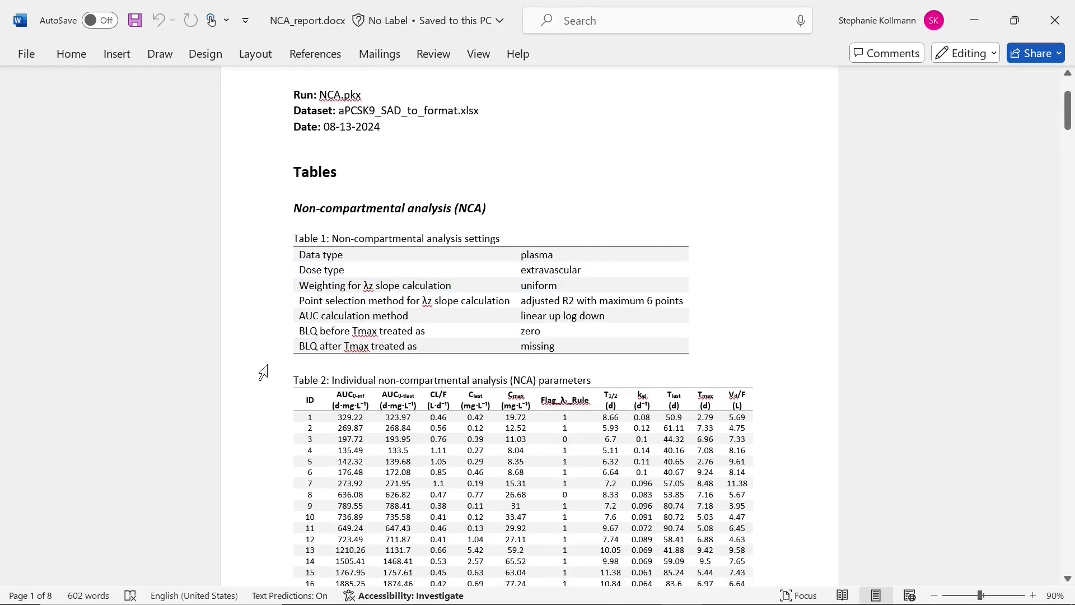
pyautogui.scroll(-5, 263, 372)
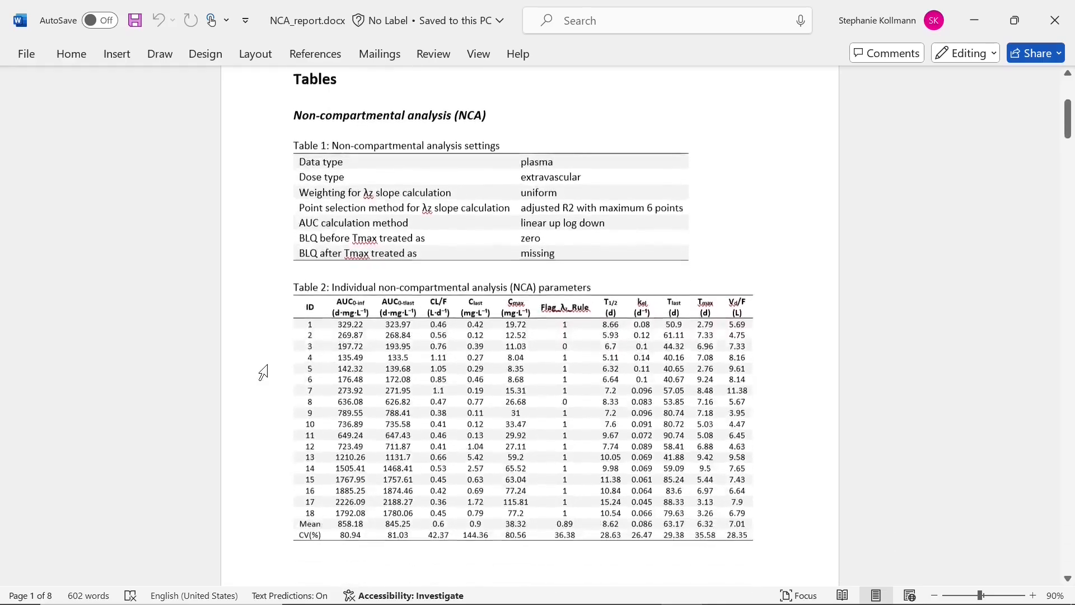
pyautogui.scroll(-12, 263, 373)
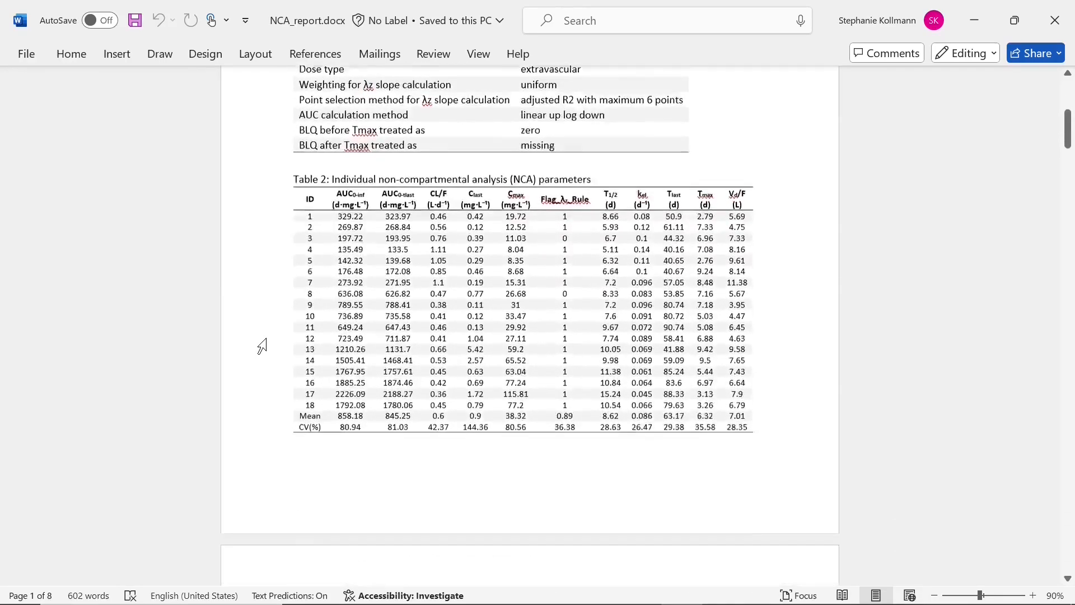
pyautogui.scroll(-3, 262, 346)
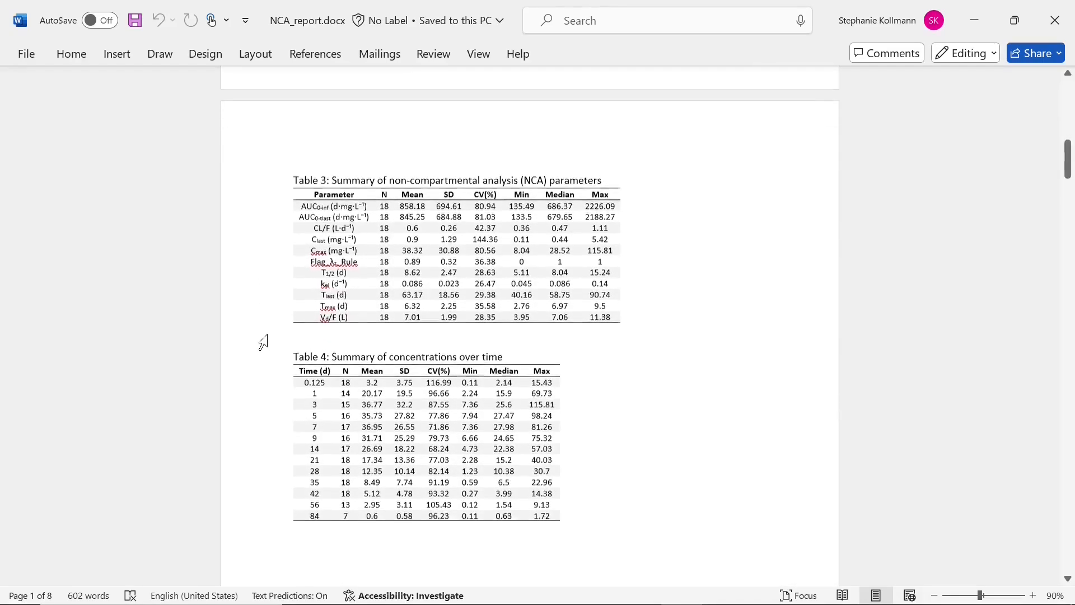
pyautogui.scroll(-6, 263, 343)
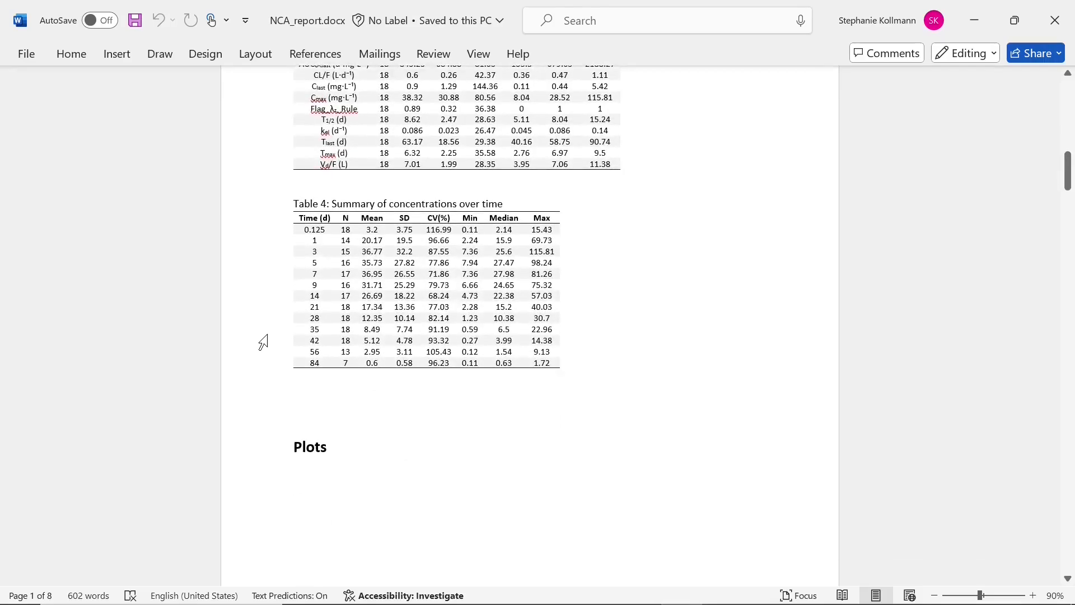
pyautogui.scroll(-3, 263, 343)
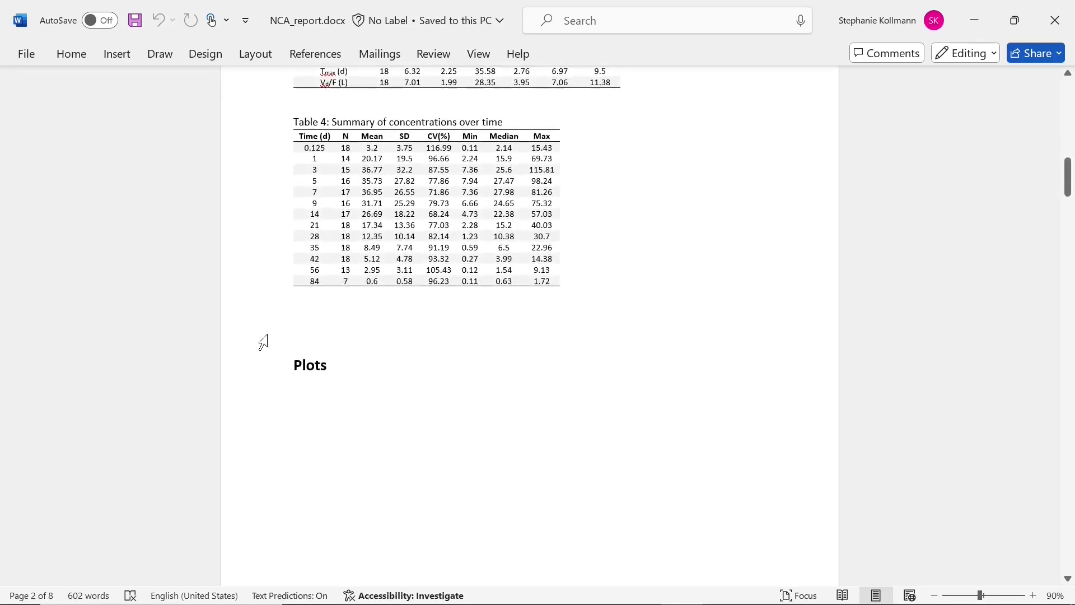
pyautogui.scroll(-7, 263, 343)
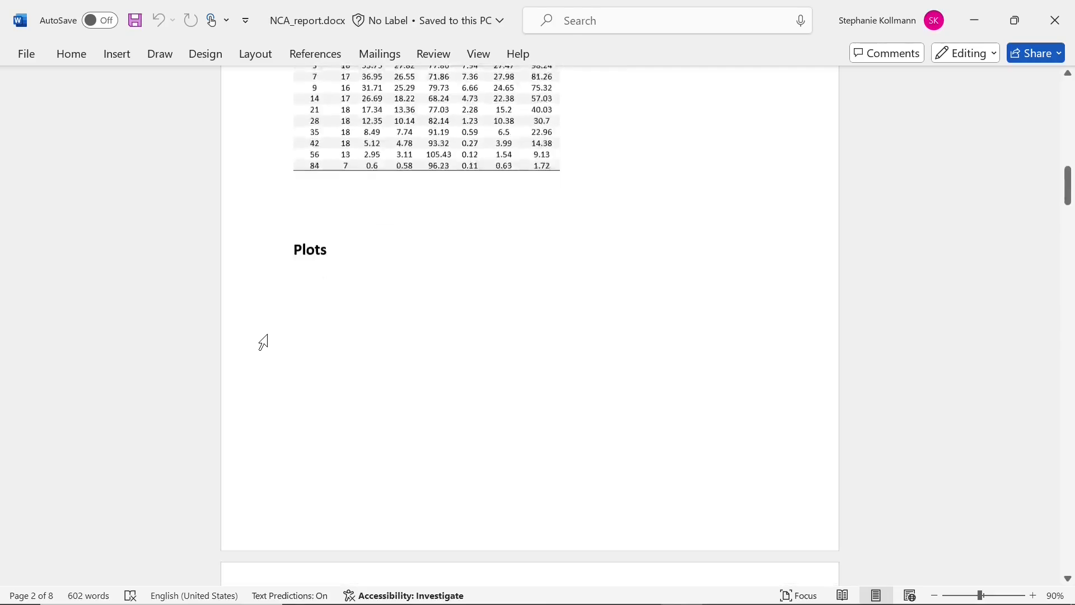
# Examine the report's figures, from concentration-time profiles and covariate distribution to lambdaZ regressions and covariate effects on NCA parameters
pyautogui.scroll(-15, 263, 343)
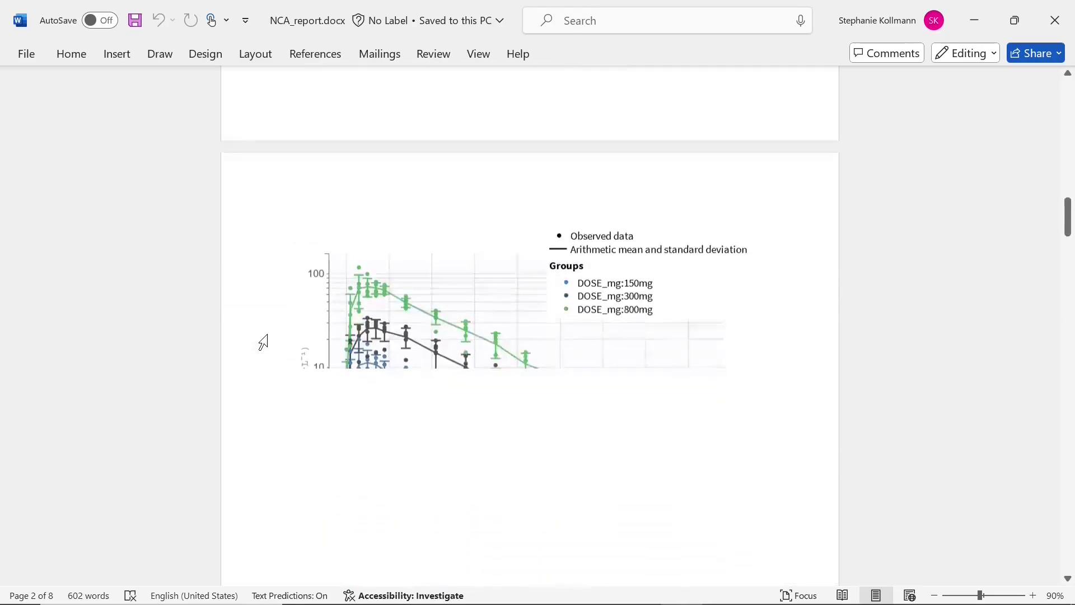
pyautogui.scroll(1, 263, 343)
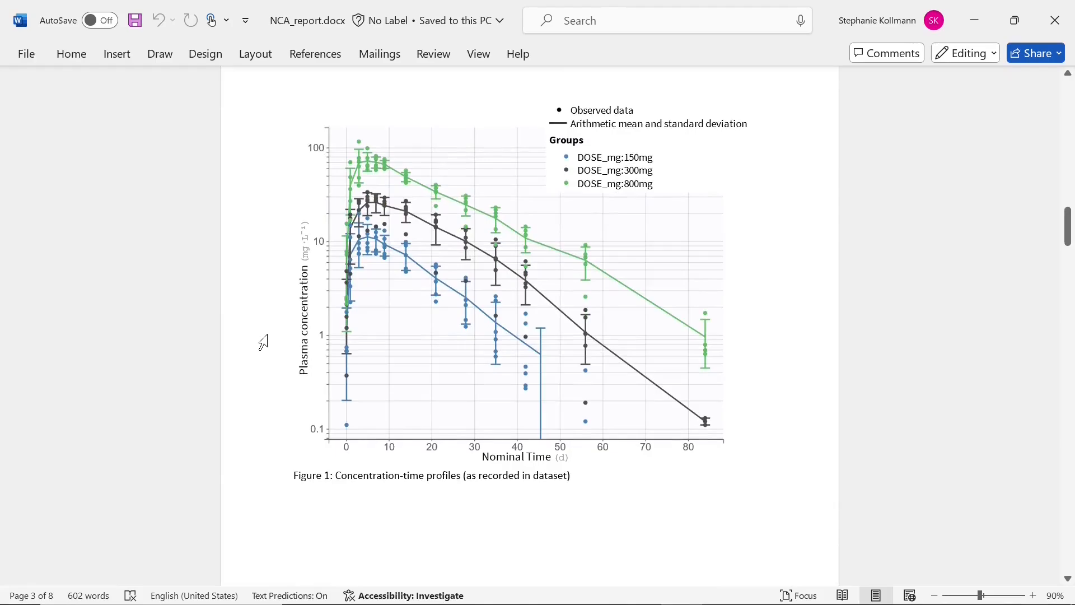
pyautogui.scroll(-18, 263, 343)
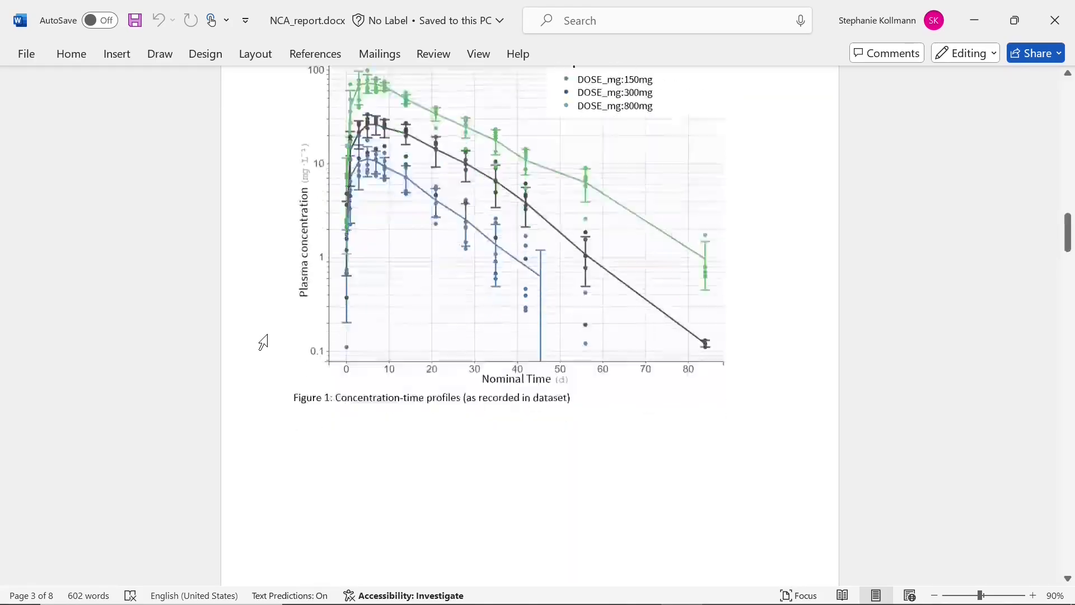
pyautogui.scroll(-4, 263, 343)
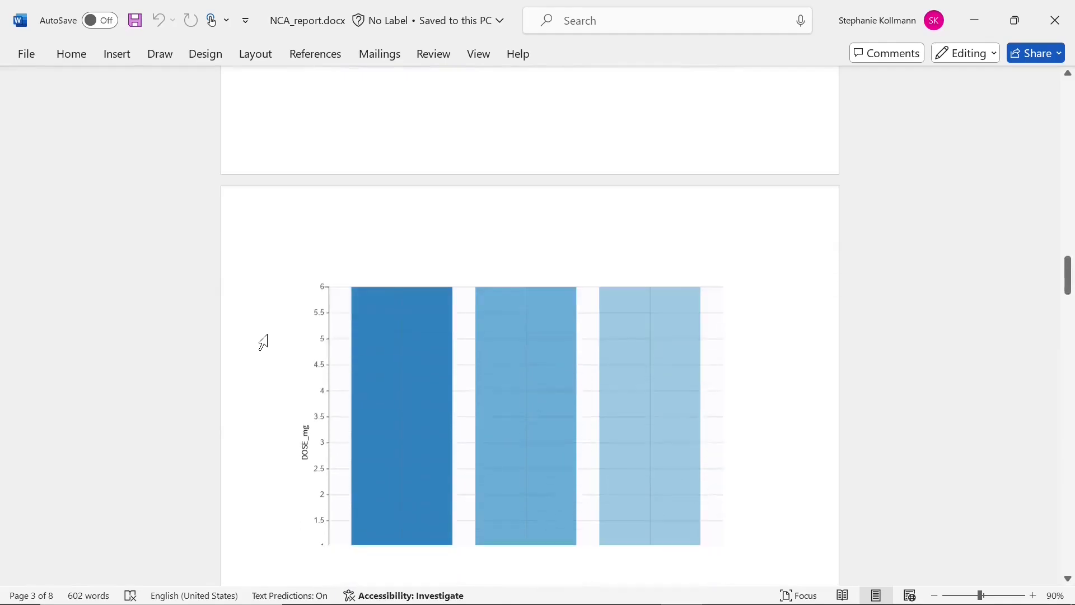
pyautogui.scroll(-20, 263, 342)
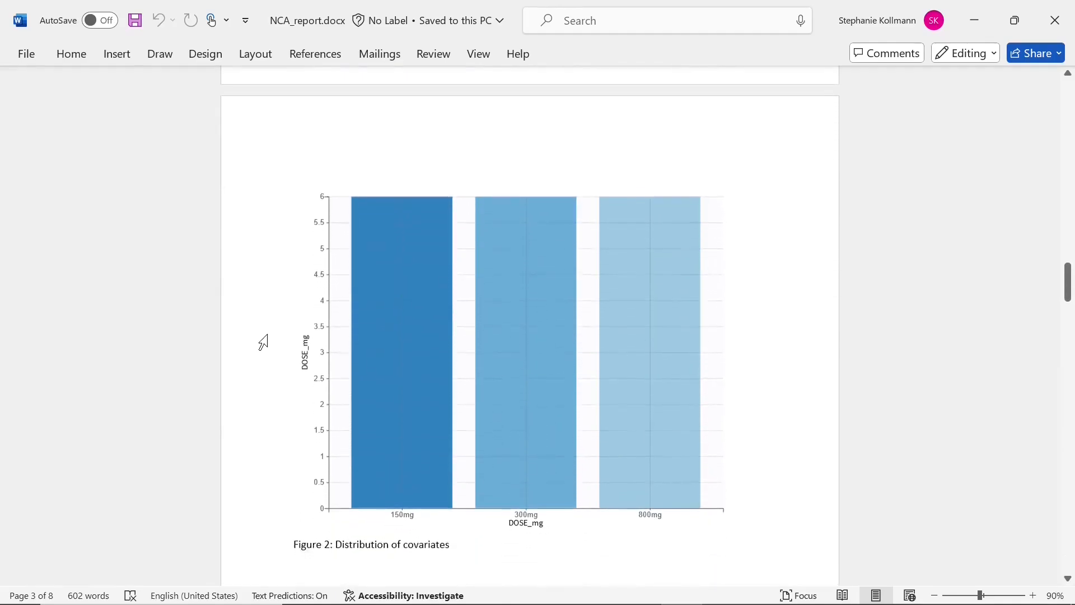
pyautogui.scroll(-4, 263, 343)
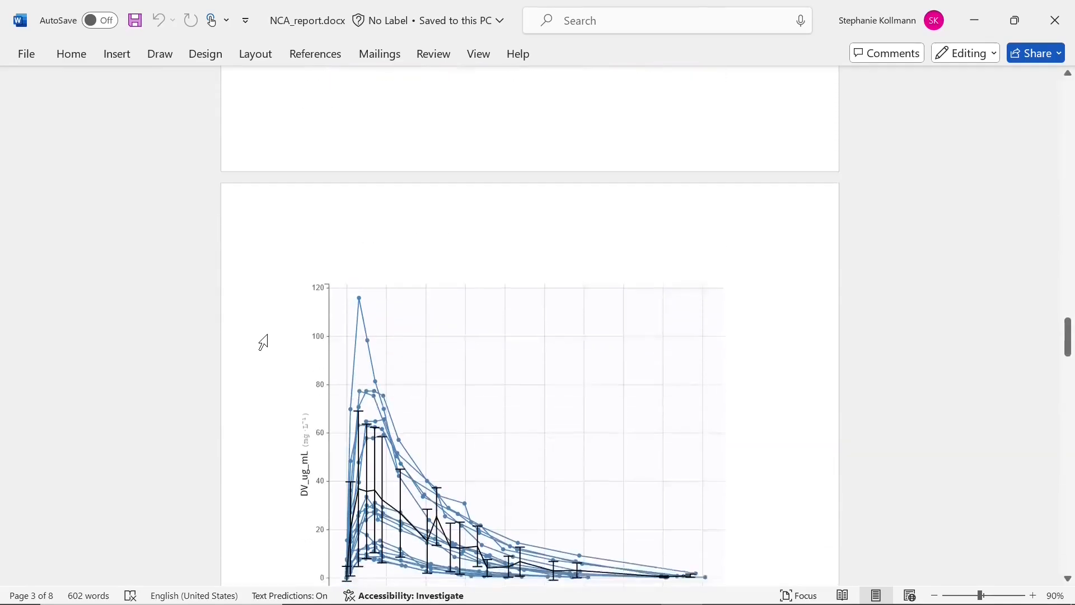
pyautogui.scroll(-7, 272, 296)
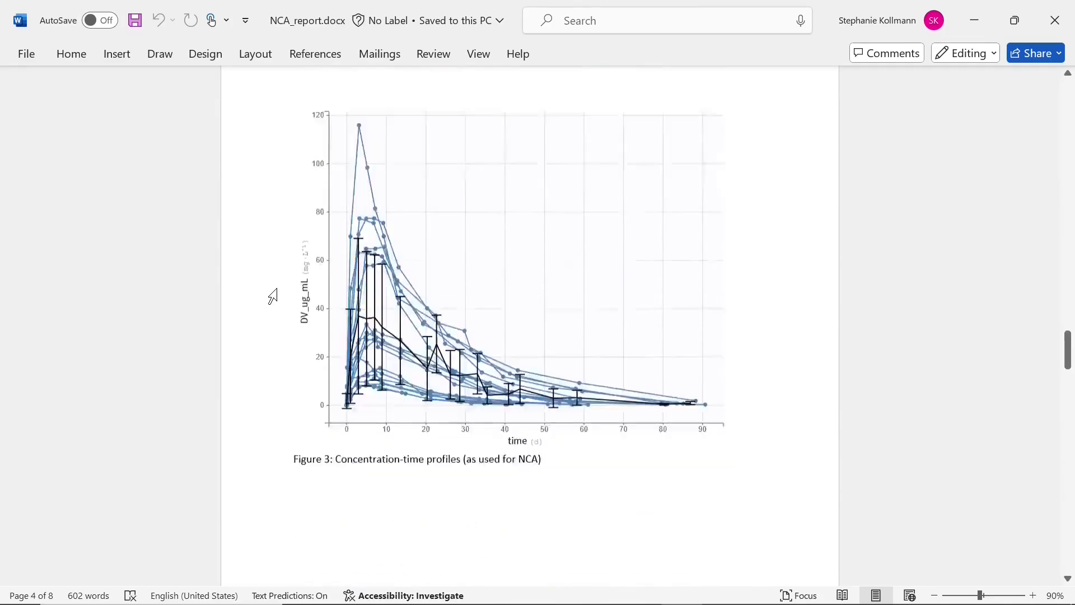
pyautogui.scroll(-16, 273, 295)
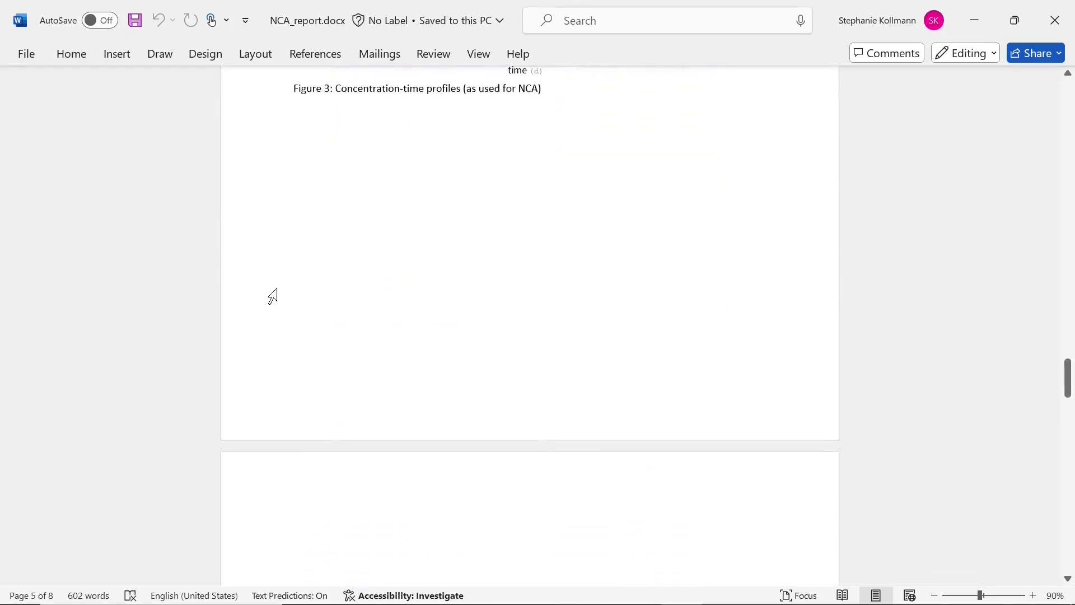
pyautogui.scroll(-2, 273, 296)
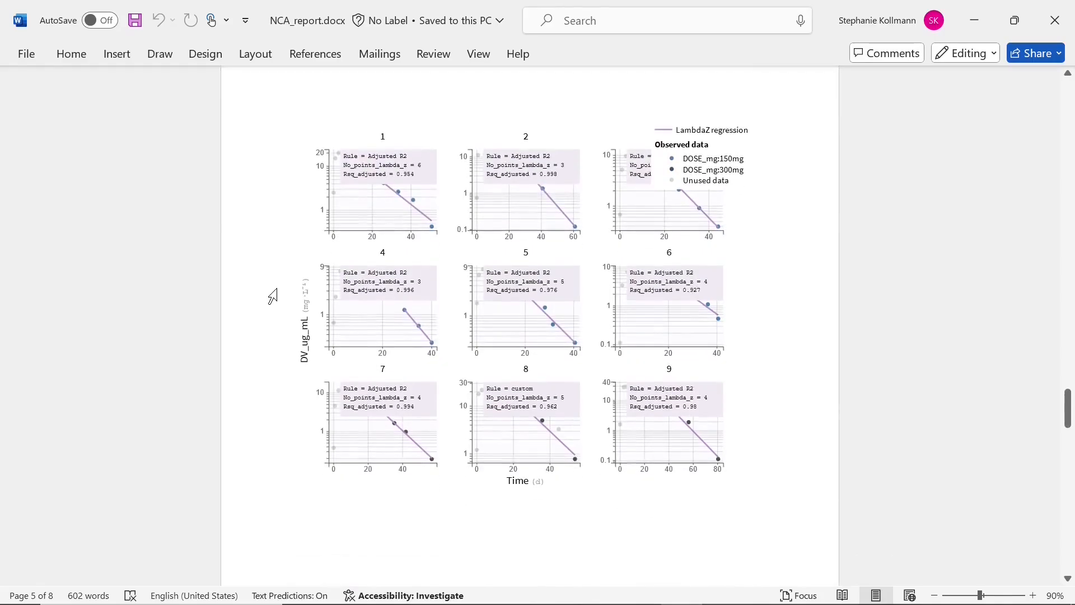
pyautogui.scroll(-8, 273, 295)
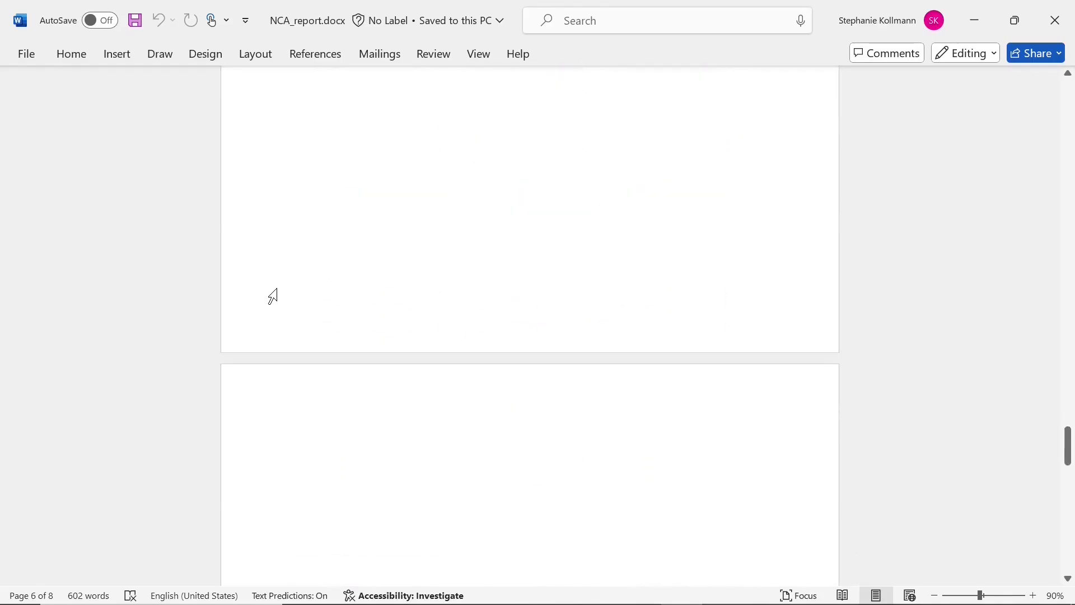
pyautogui.scroll(-20, 272, 295)
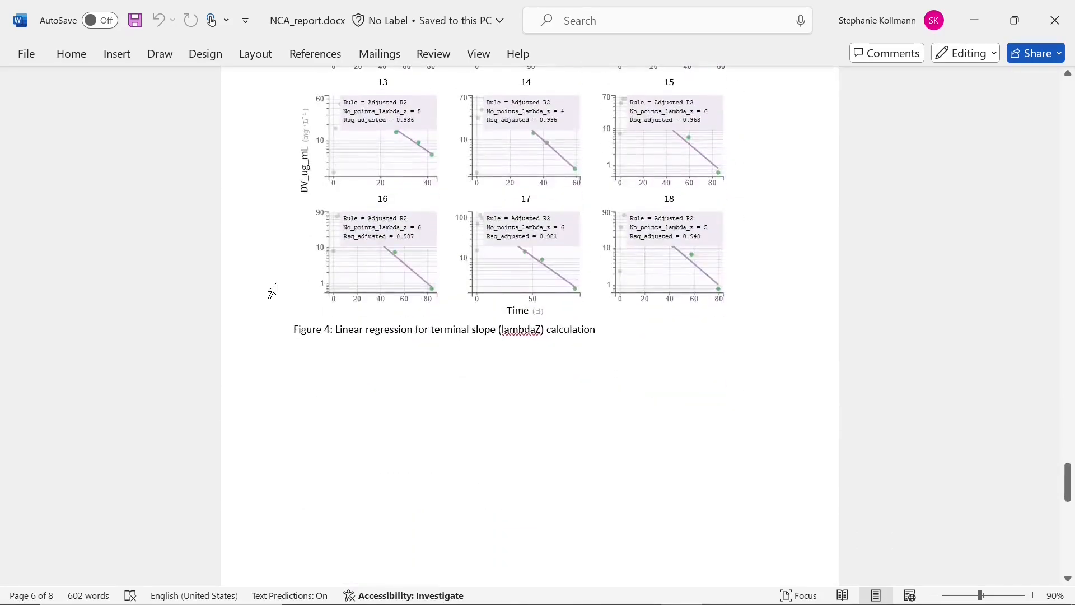
pyautogui.scroll(-6, 273, 292)
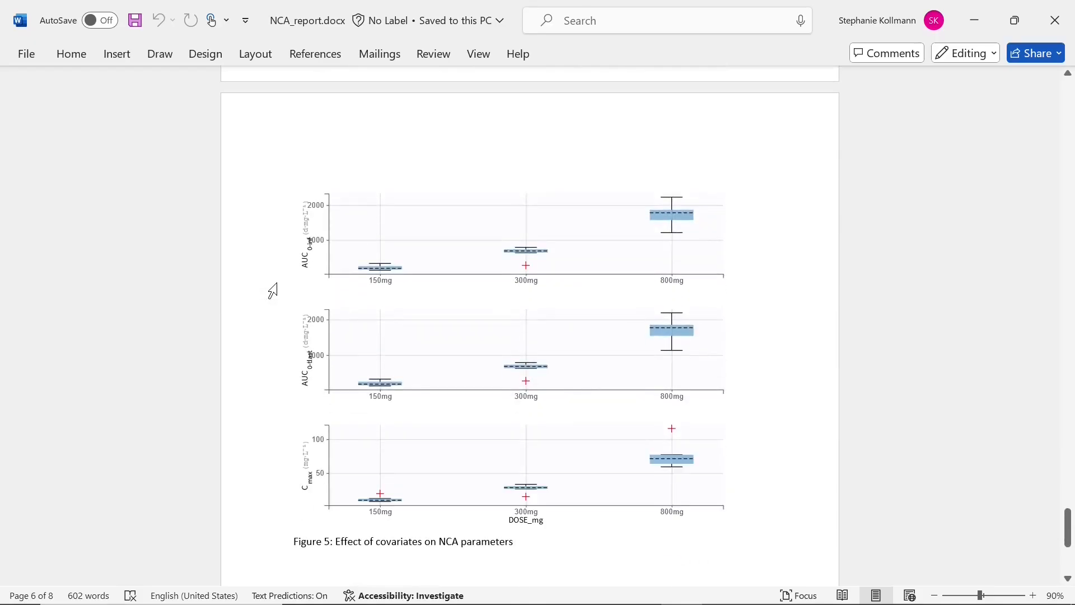
pyautogui.scroll(-9, 272, 292)
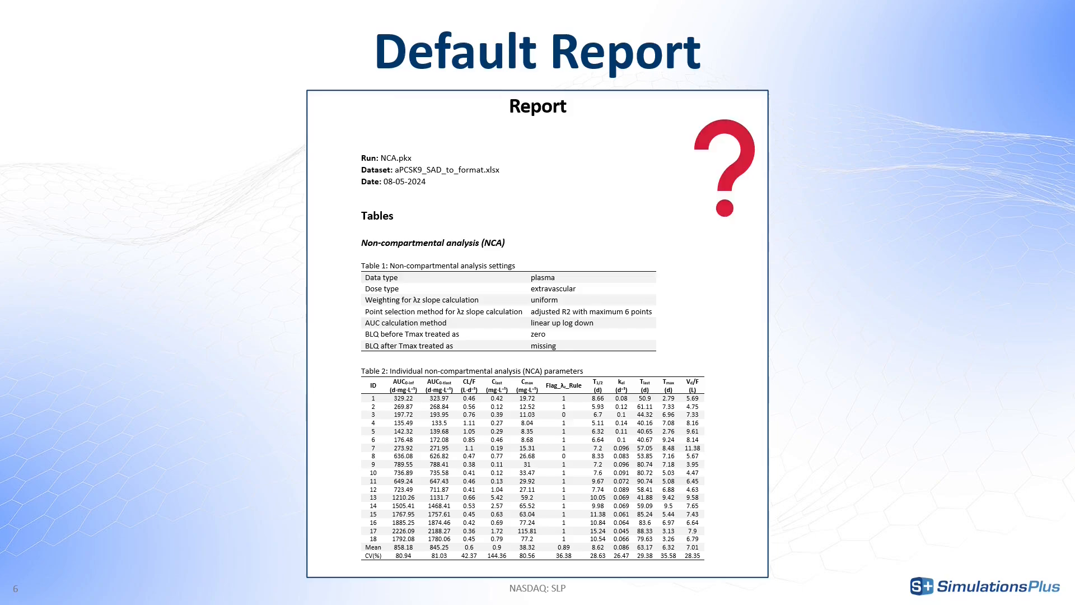
pyautogui.press('Right')
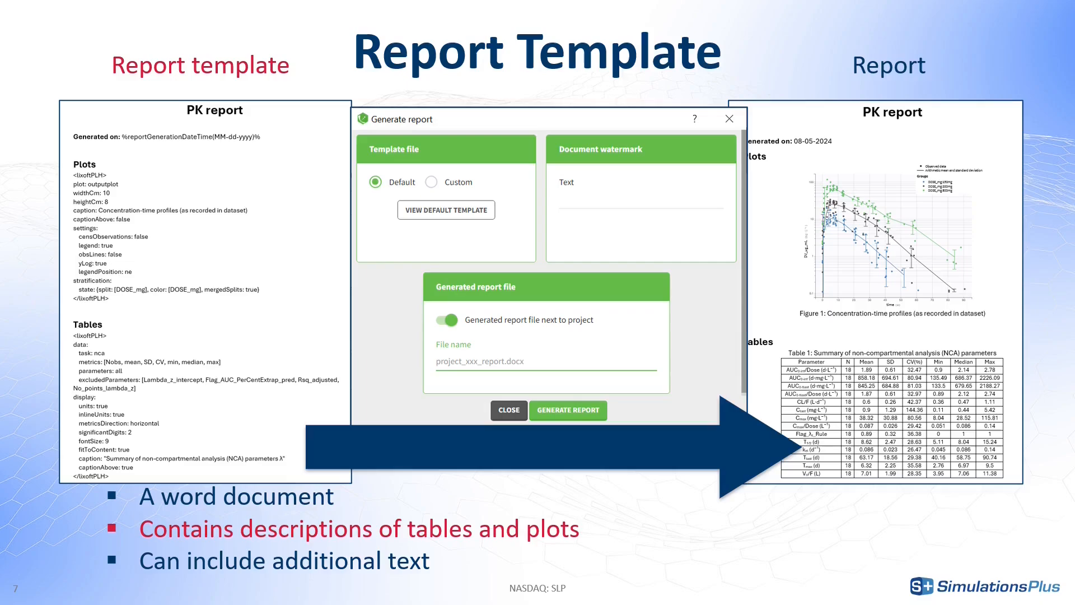
pyautogui.press('Right')
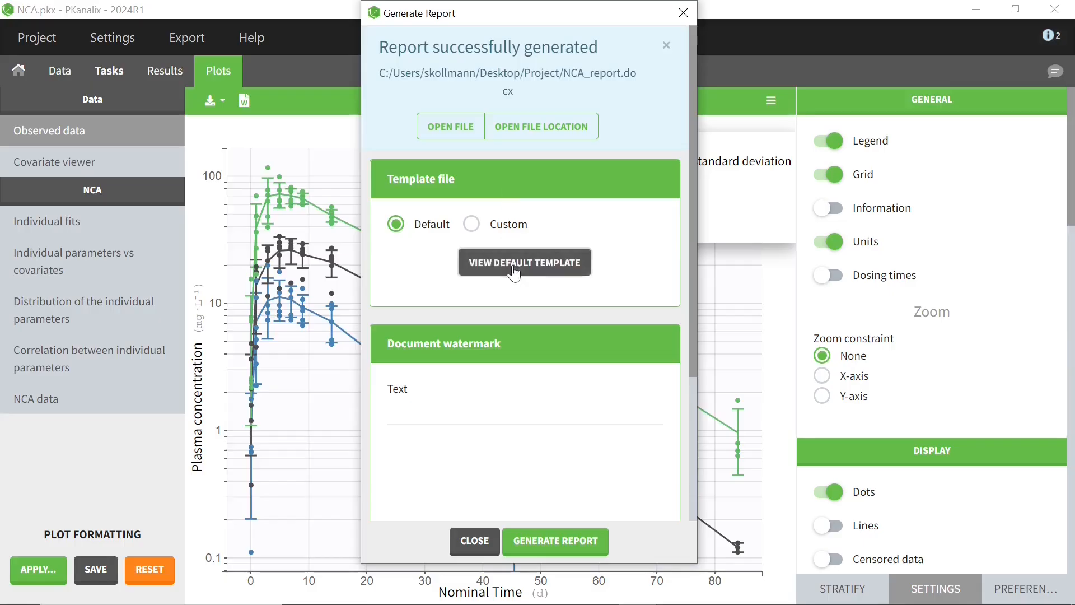
# Open the default report template in Word to compare it with the generated report
pyautogui.click(514, 271)
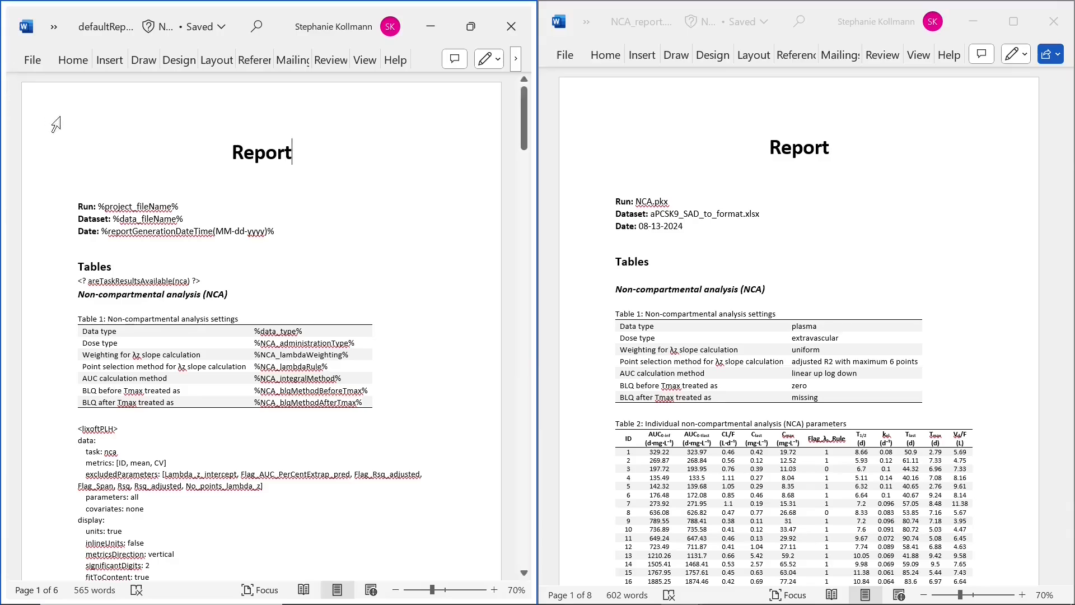
# Compare the default template's table keywords and placeholders with the matching tables in the generated report
pyautogui.scroll(-10, 45, 205)
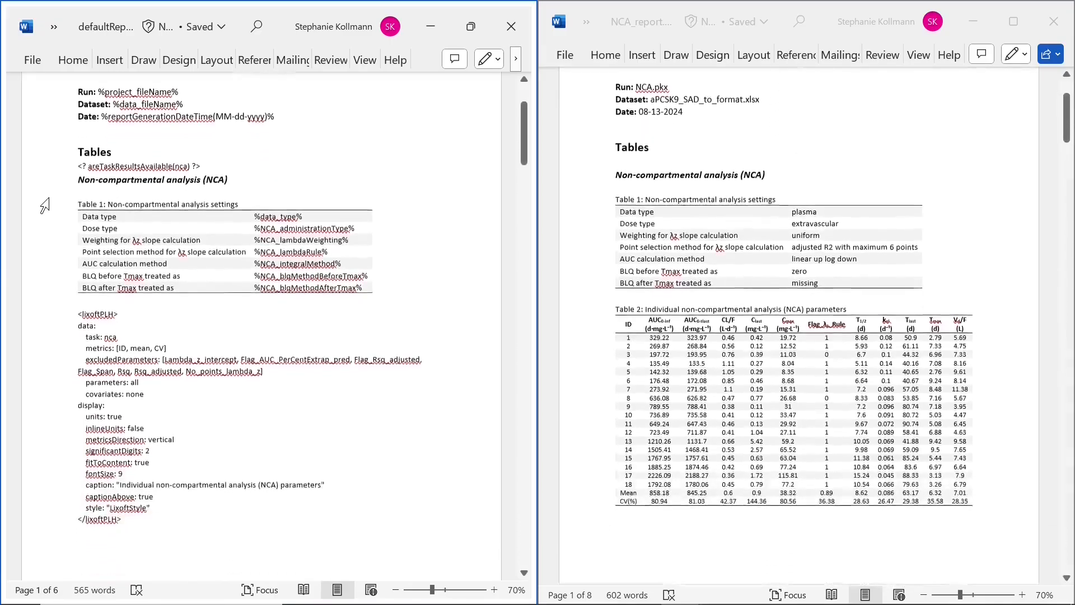
pyautogui.scroll(-5, 45, 205)
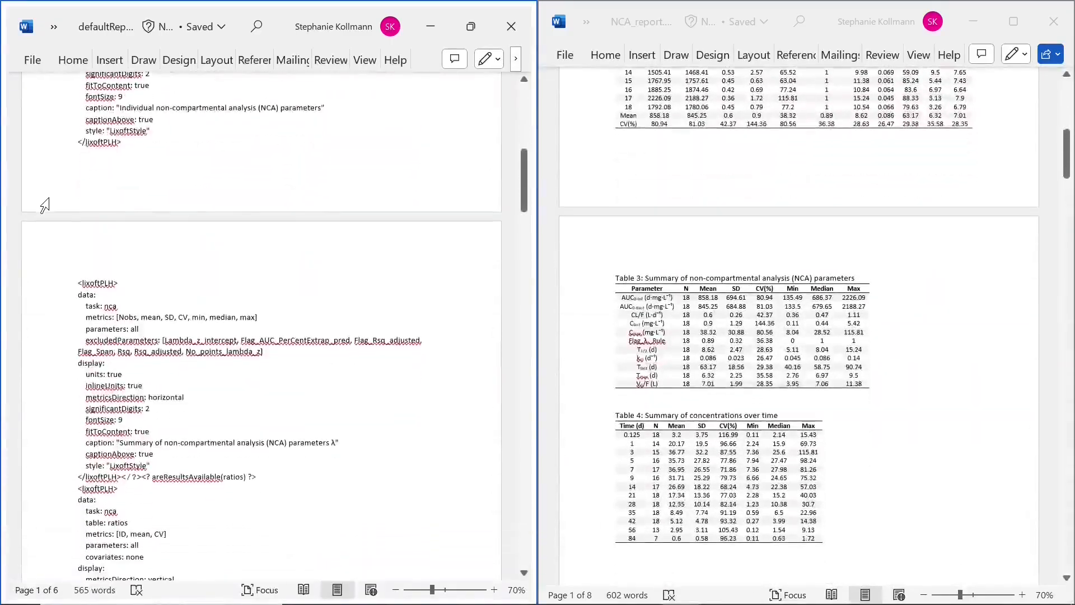
pyautogui.scroll(-1, 45, 206)
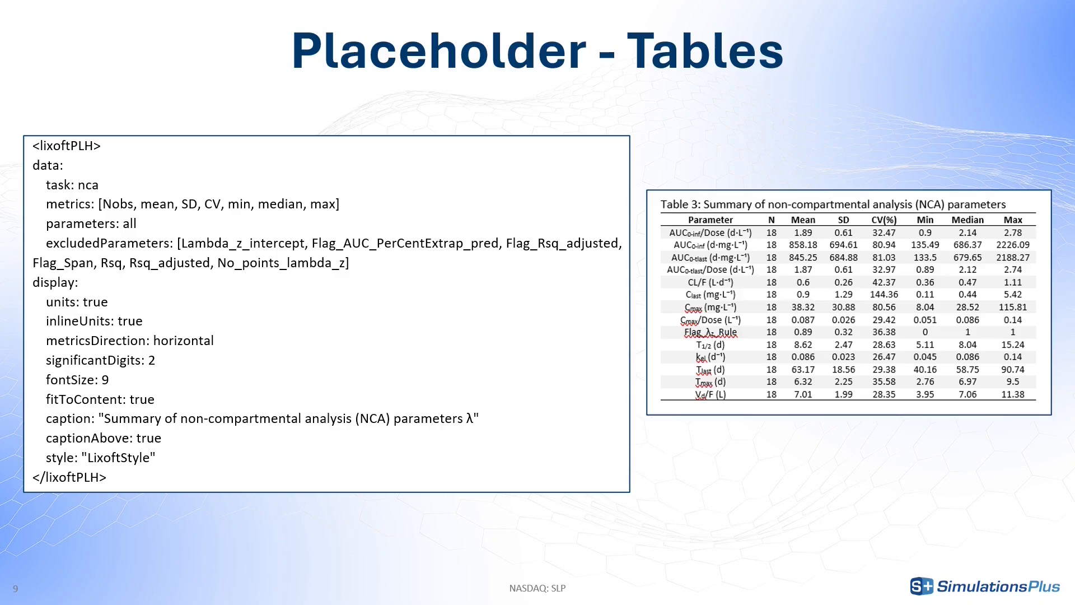
pyautogui.press('Right')
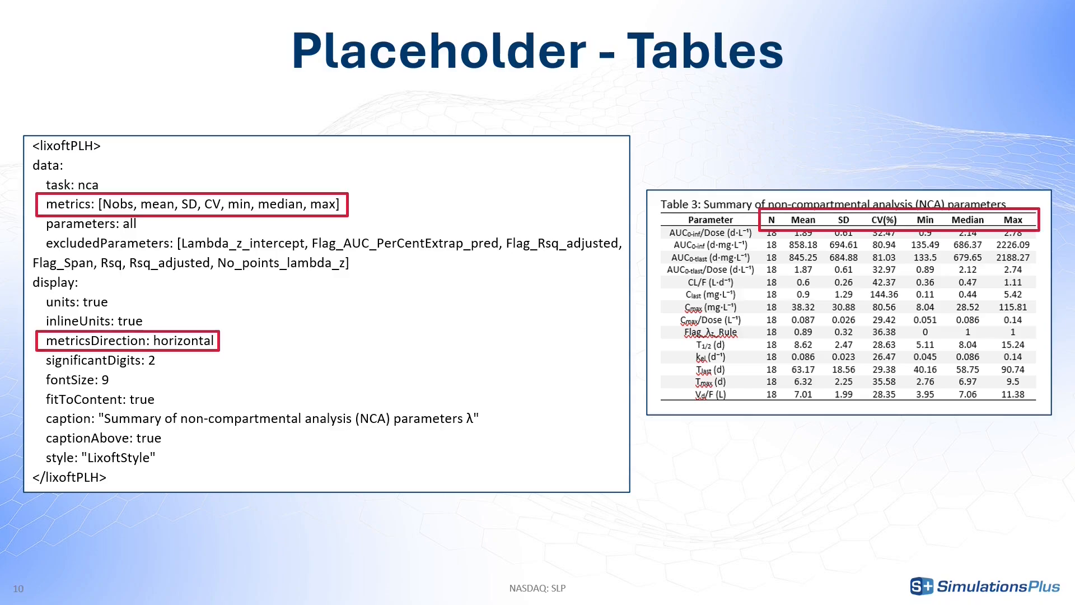
pyautogui.press('Right')
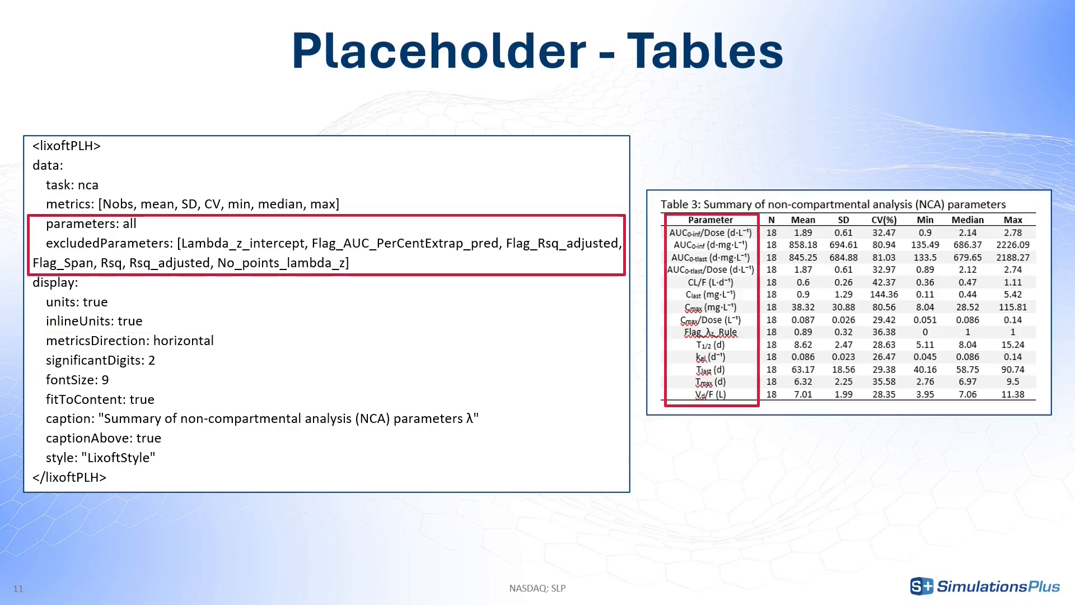
pyautogui.press('Right')
pyautogui.press('Right')
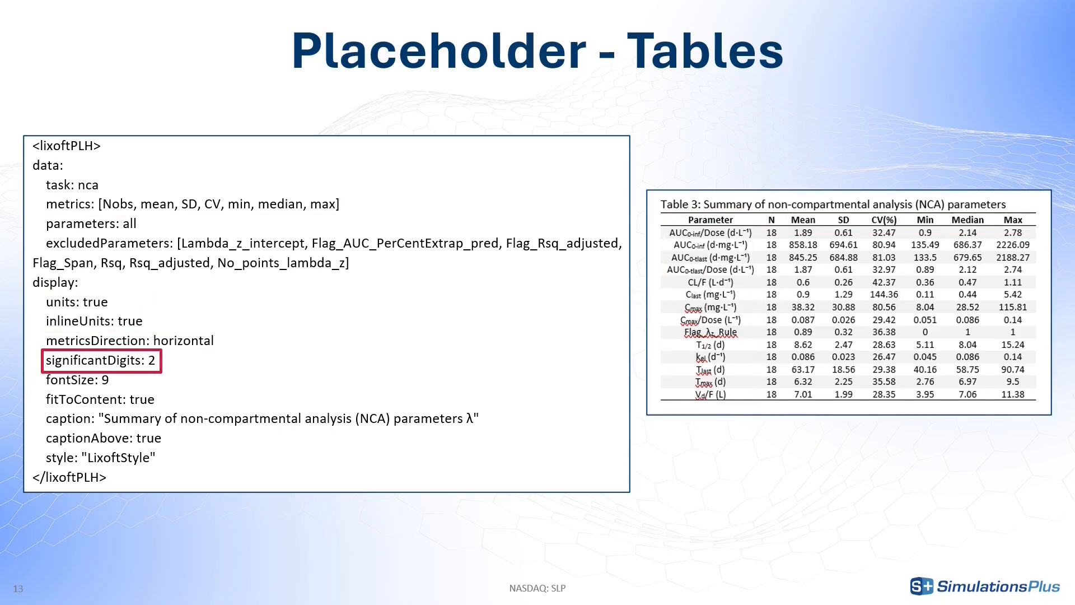
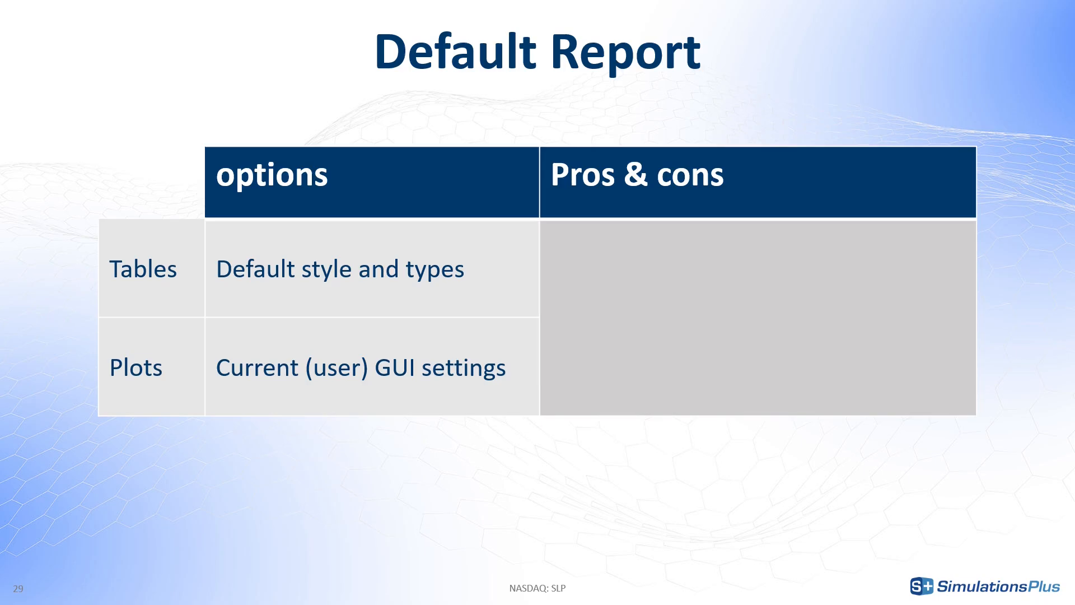
pyautogui.press('Right')
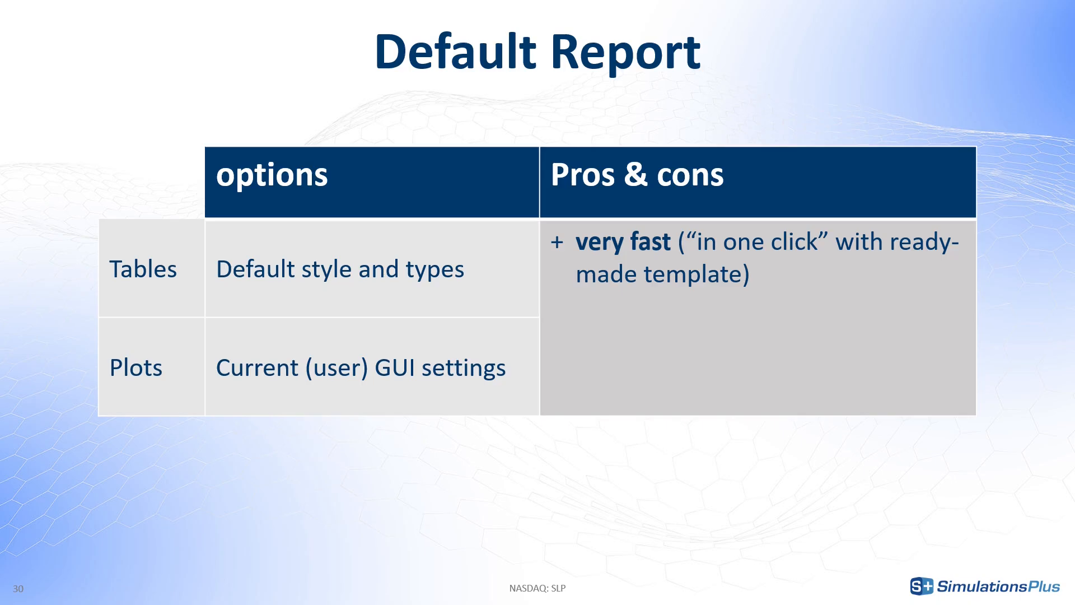
pyautogui.press('Right')
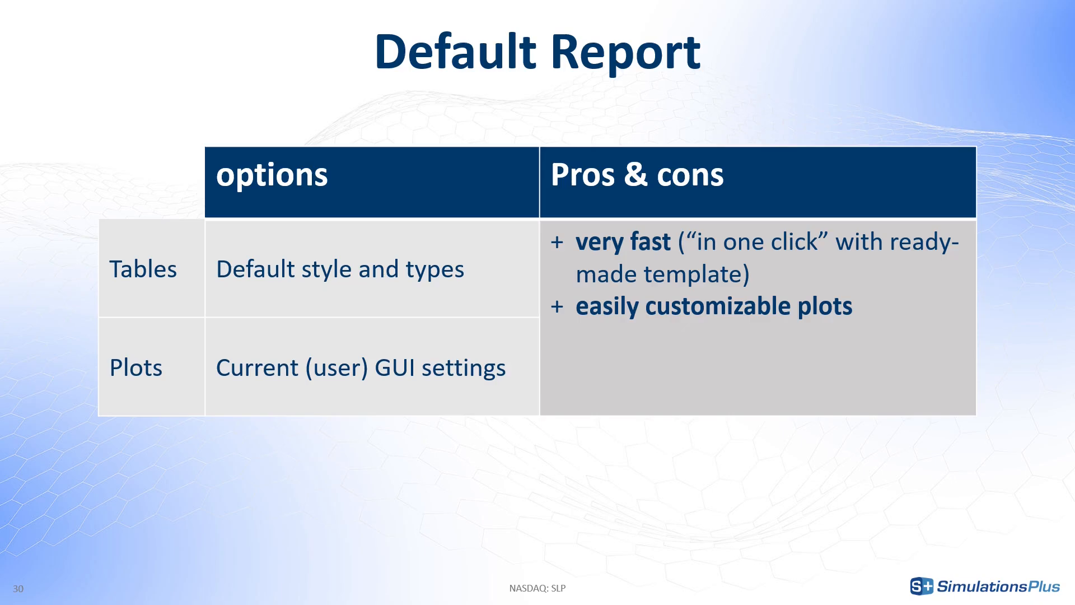
pyautogui.press('Right')
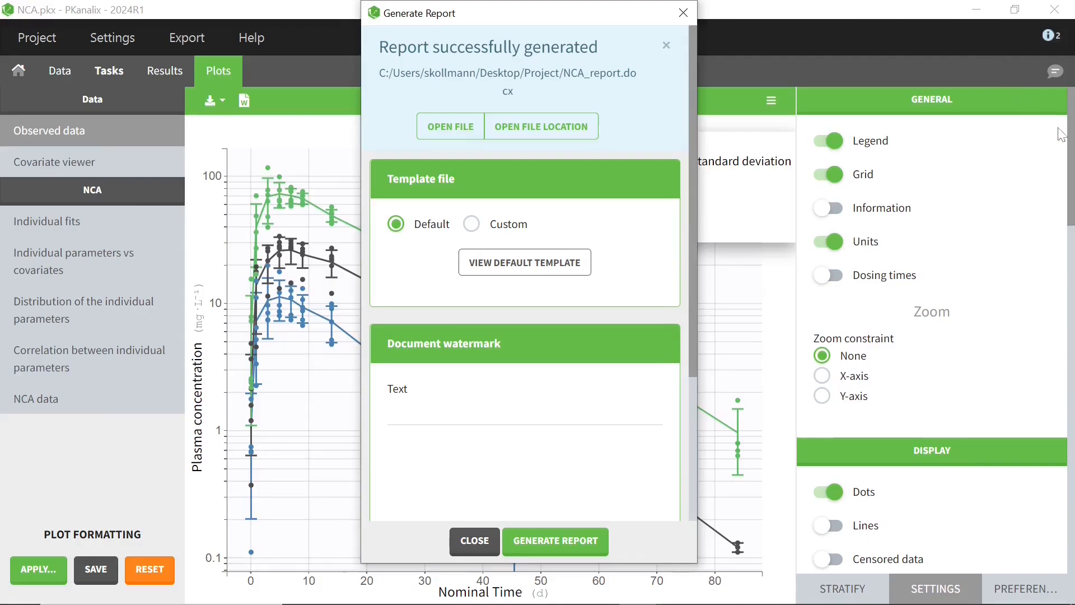
# Set the report generation to use a custom template file
pyautogui.click(471, 231)
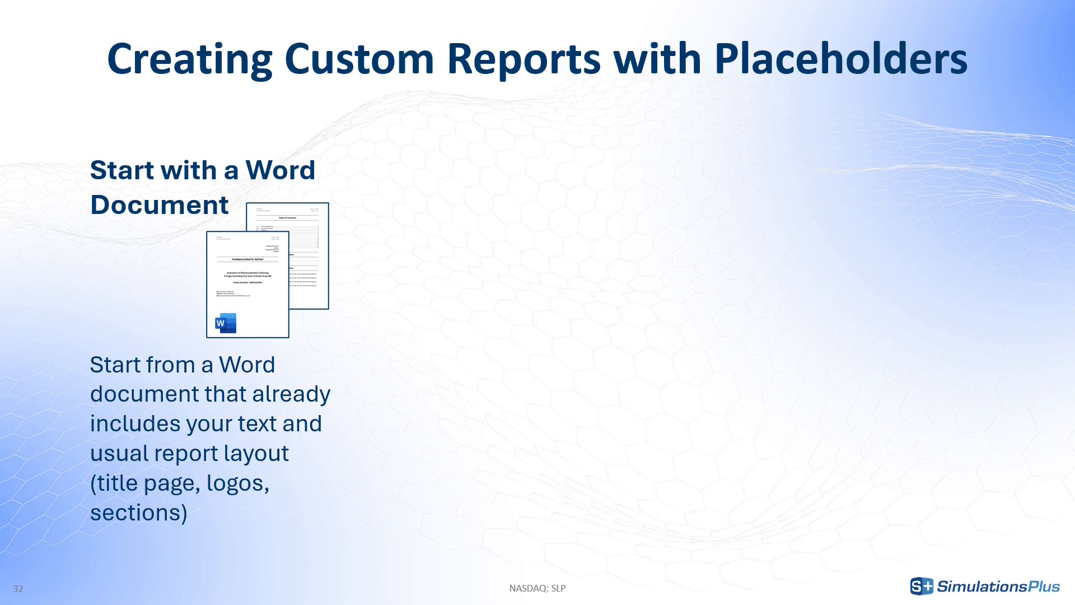
pyautogui.press('Right')
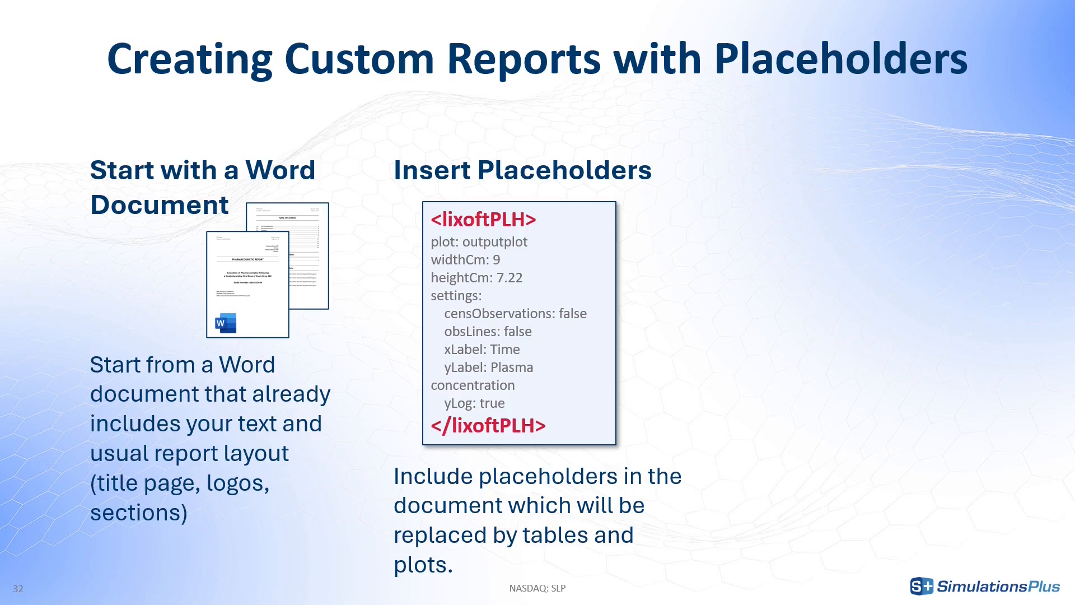
pyautogui.press('Right')
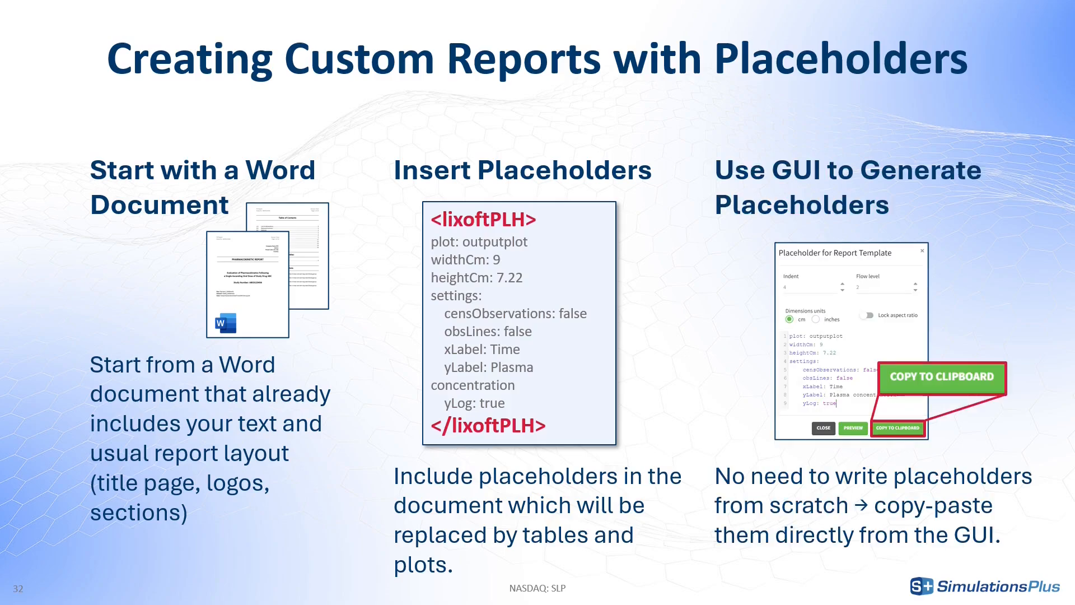
# Switch to PK_report_template_aPCSK9.docx in Word and examine its title page, contents lists, executive summary and methods sections
pyautogui.hotkey('alt', 'Tab')
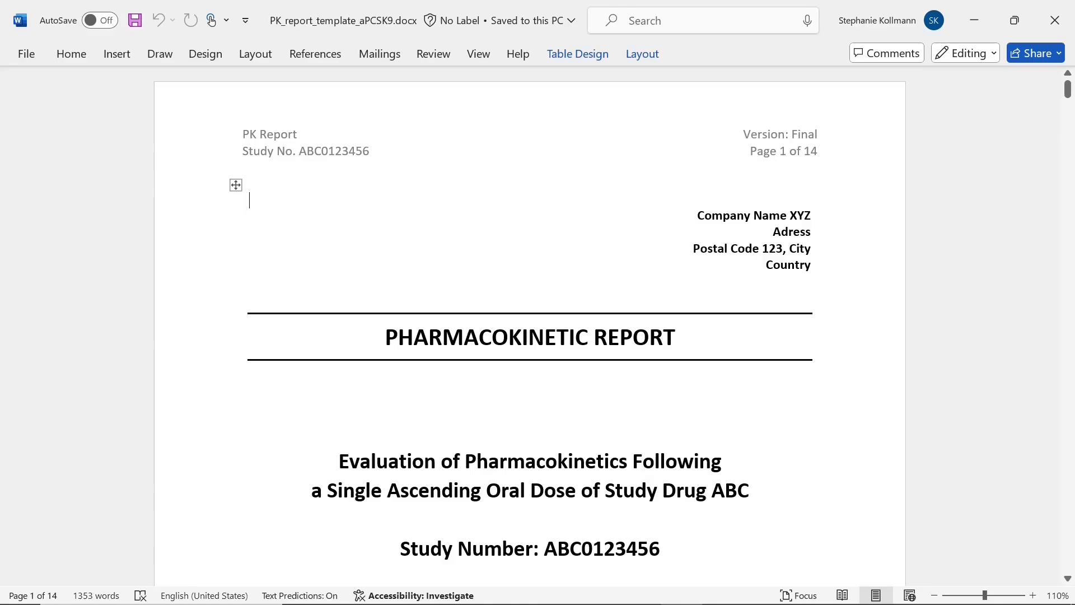
pyautogui.scroll(-5, 530, 313)
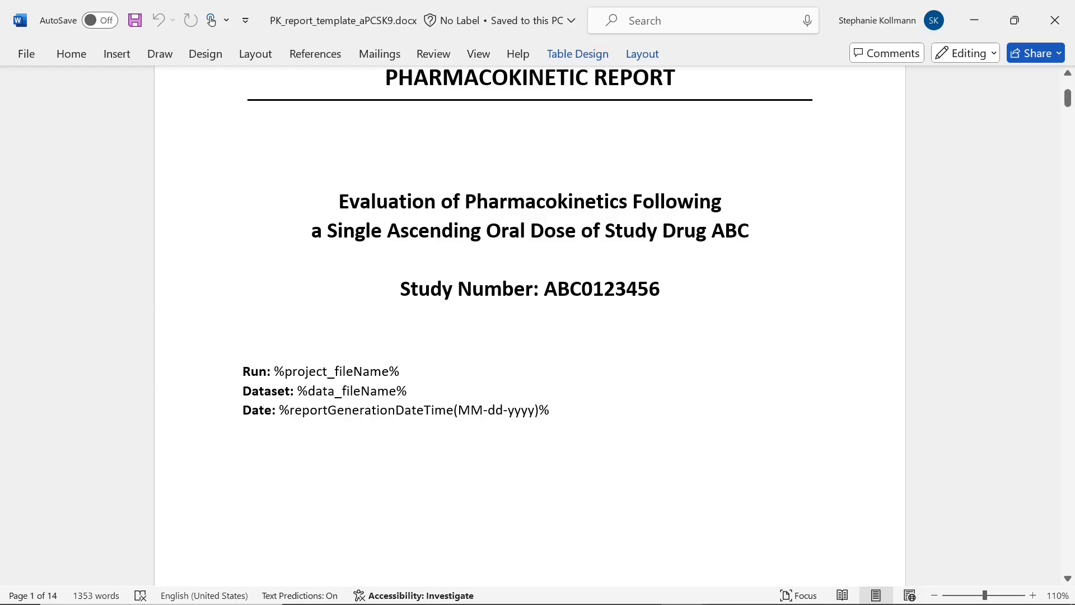
pyautogui.scroll(-15, 592, 425)
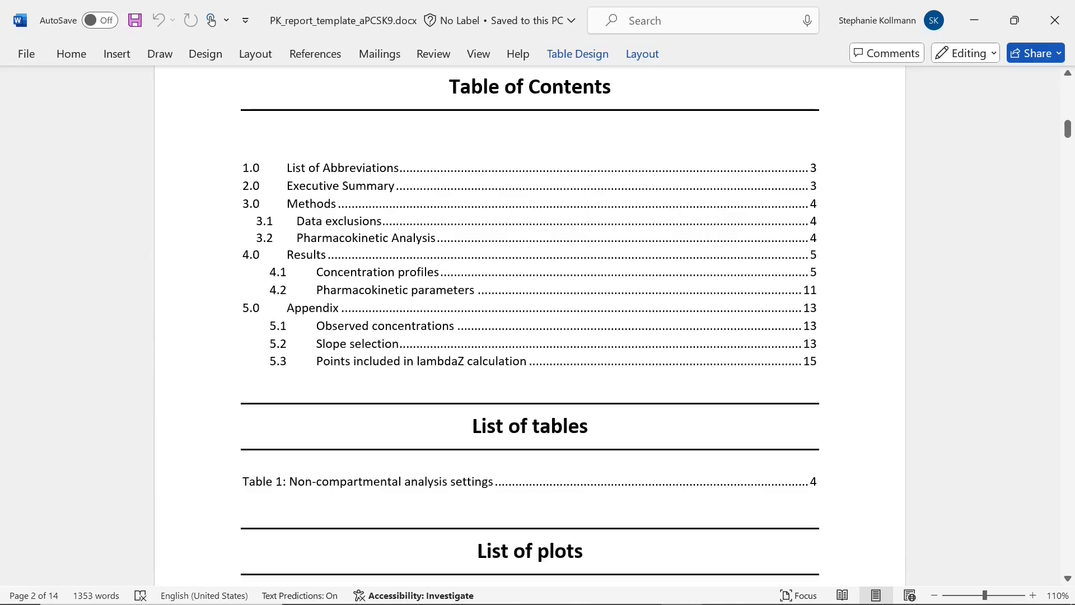
pyautogui.scroll(-5, 529, 330)
pyautogui.scroll(-6, 530, 325)
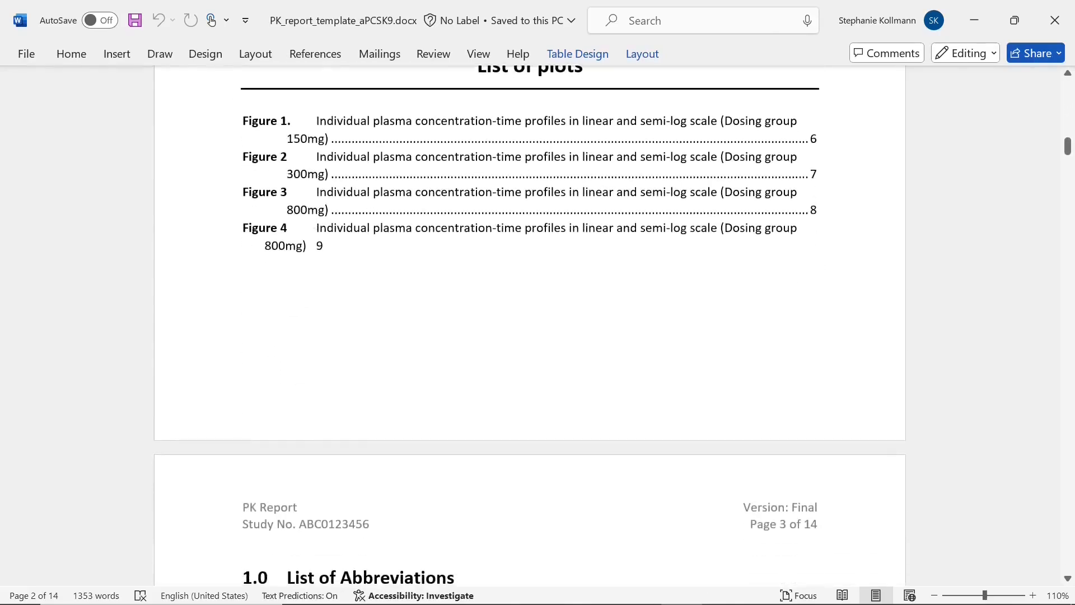
pyautogui.scroll(-8, 591, 420)
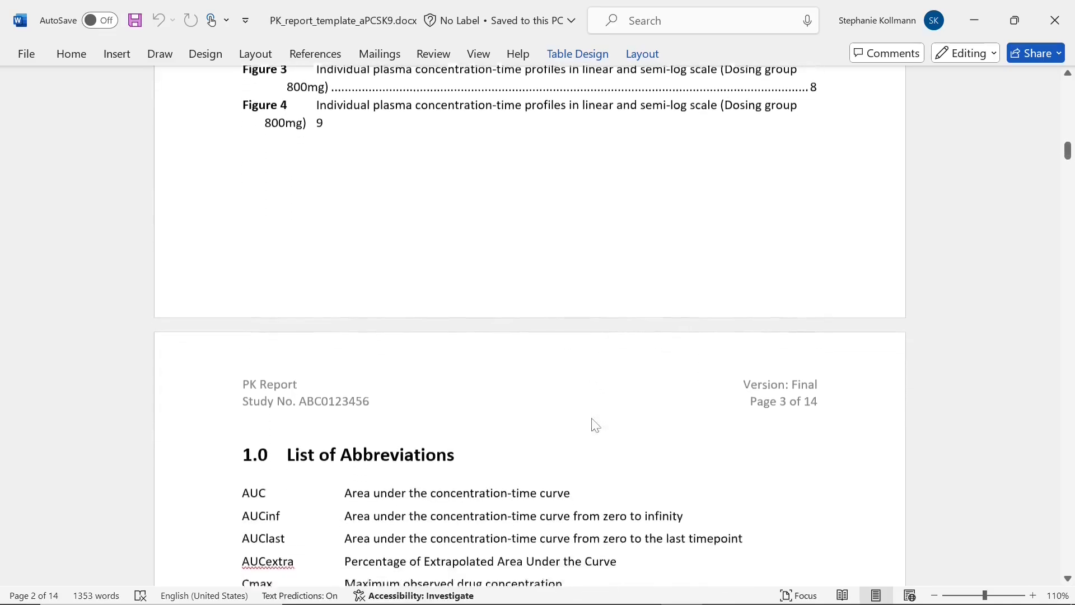
pyautogui.scroll(-12, 530, 330)
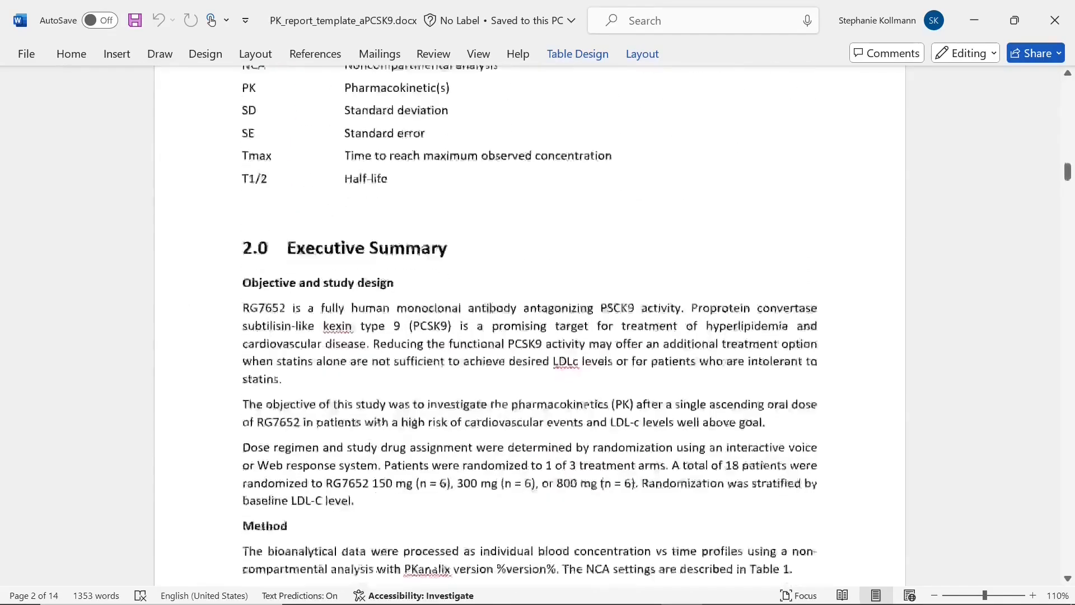
pyautogui.scroll(-7, 590, 418)
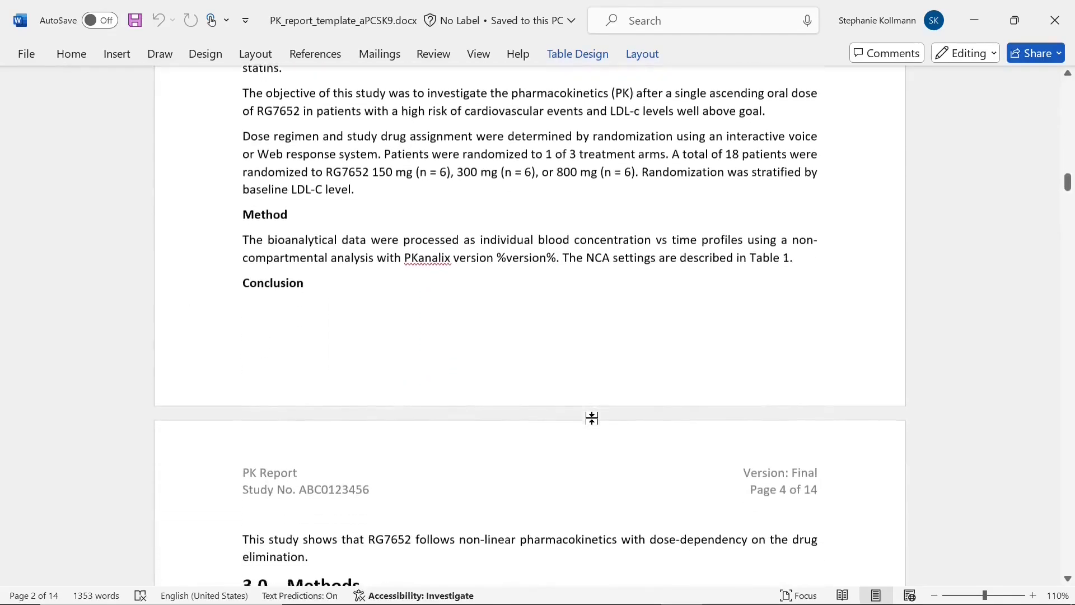
pyautogui.scroll(-14, 530, 329)
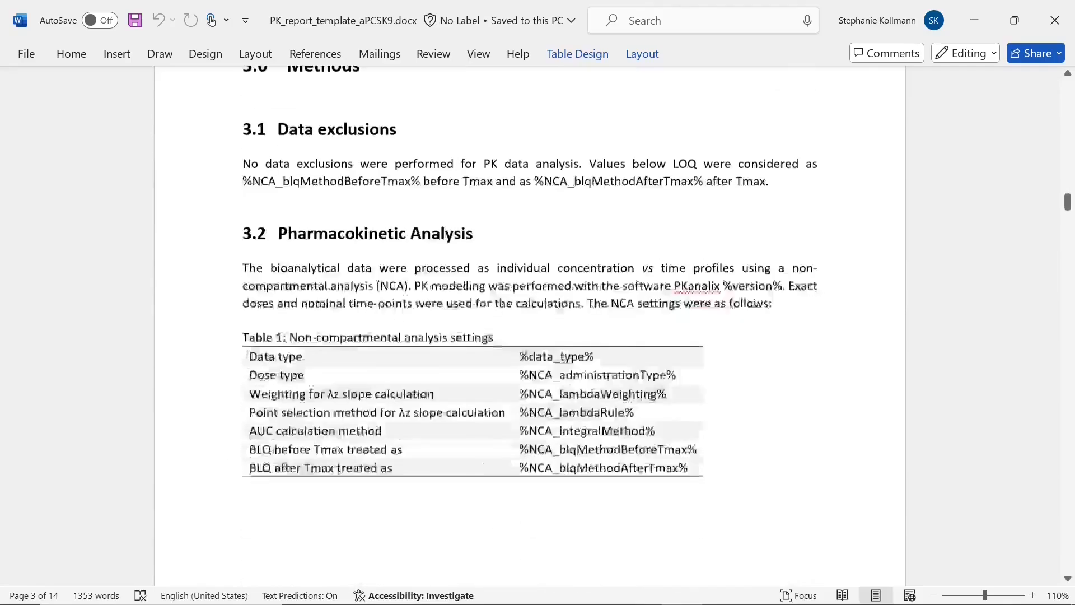
# Examine the Results section's table and plot placeholders, down to the empty cell under the Figure 4 mean concentration-time profiles
pyautogui.scroll(-16, 530, 329)
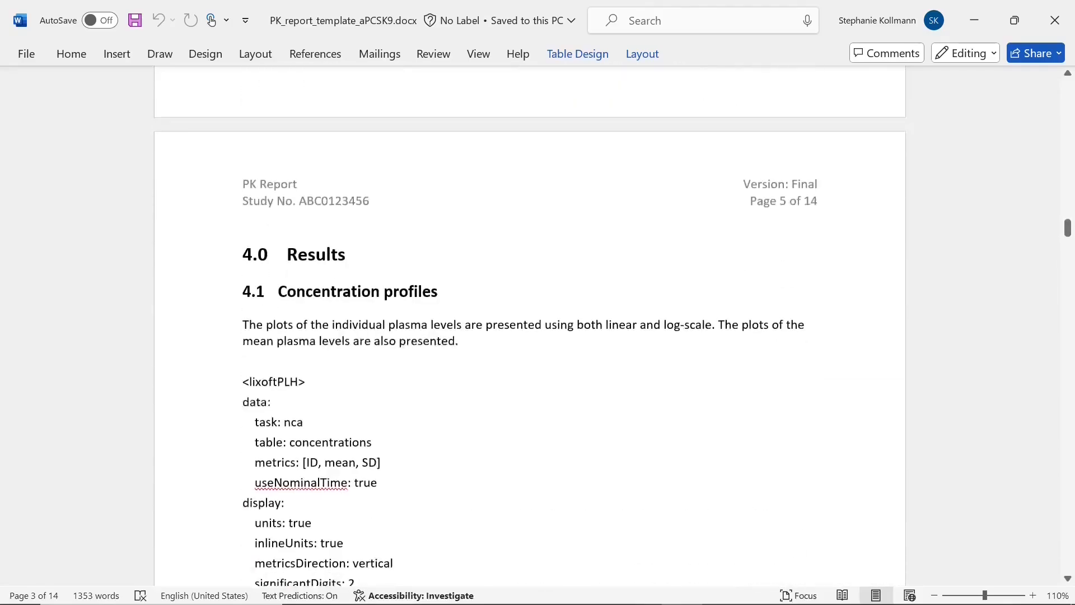
pyautogui.scroll(-17, 530, 329)
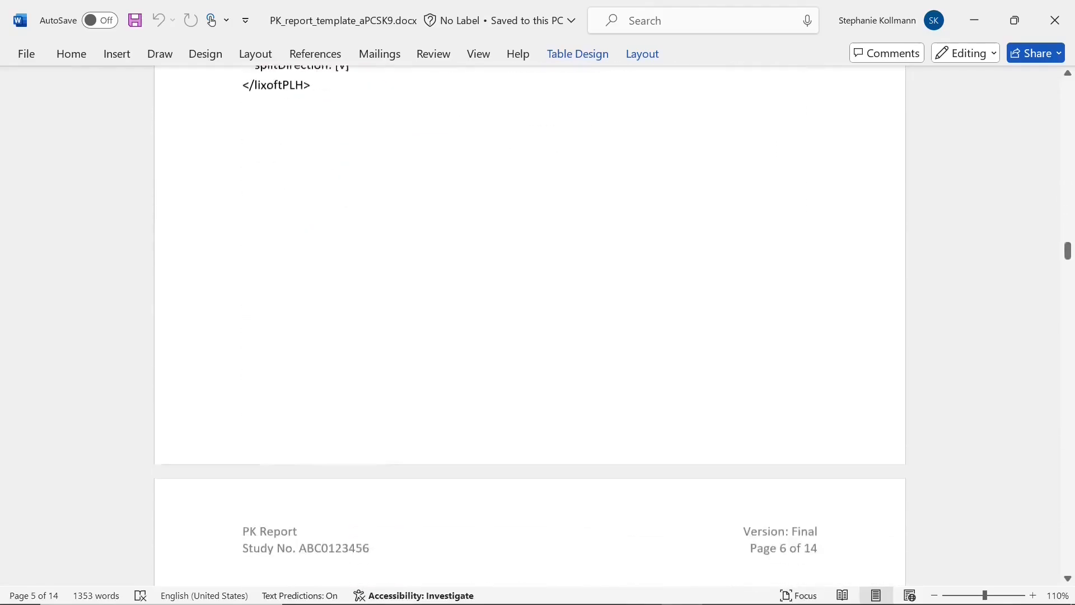
pyautogui.scroll(-20, 530, 330)
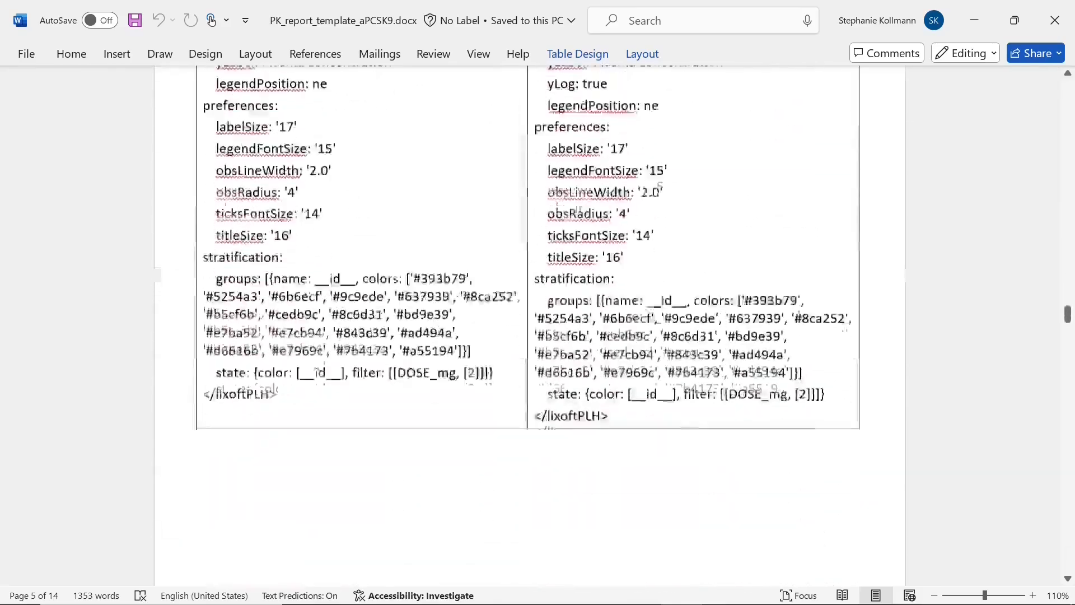
pyautogui.scroll(-20, 530, 329)
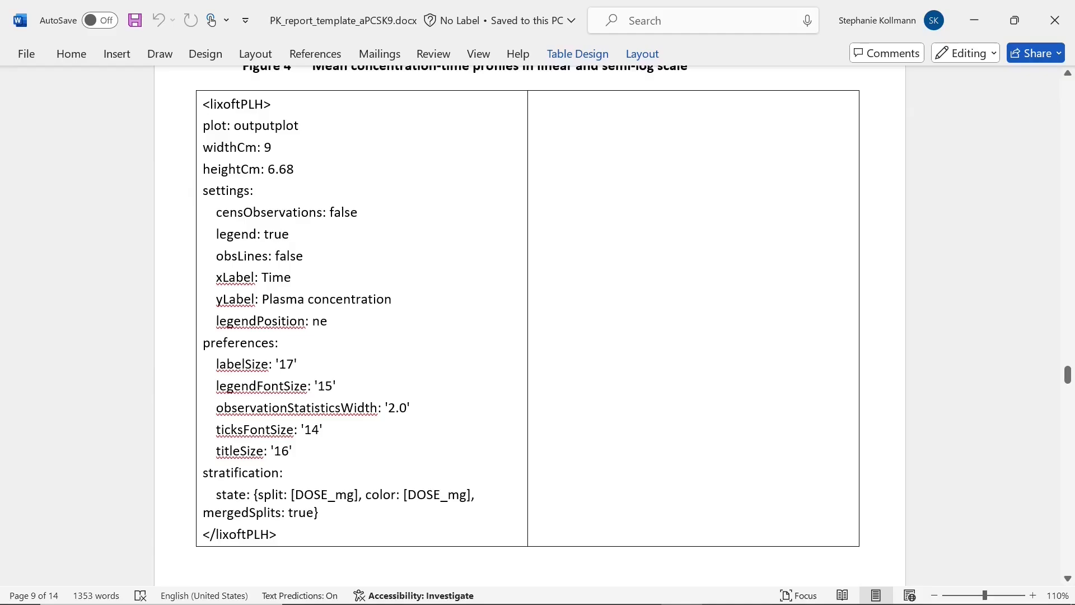
# Switch to PKanalix, generate the report placeholder for the observed data plot and preview it in Word
pyautogui.hotkey('alt', 'Tab')
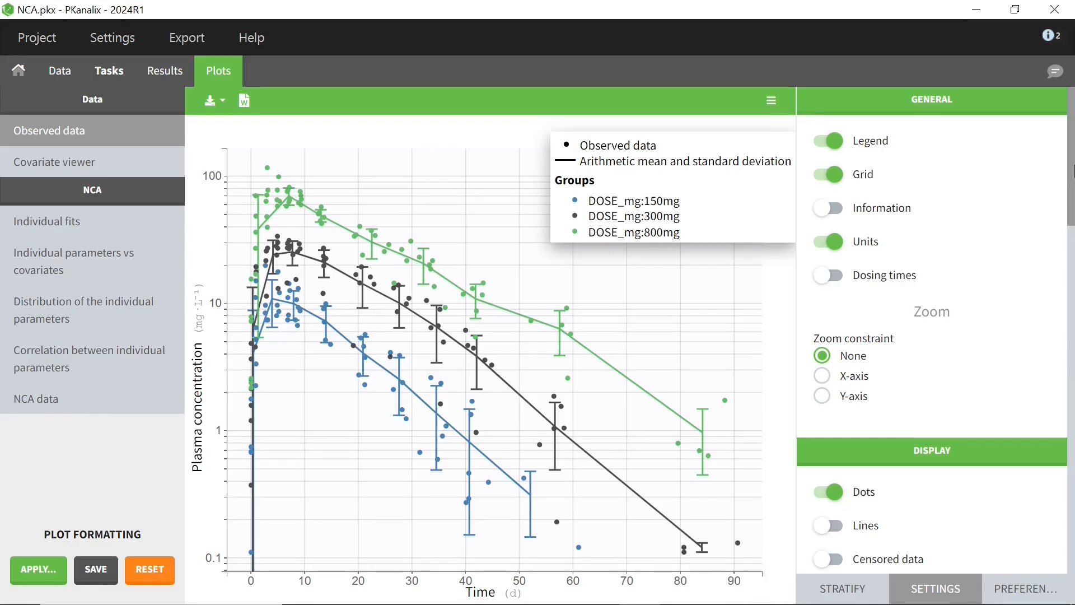
pyautogui.click(243, 105)
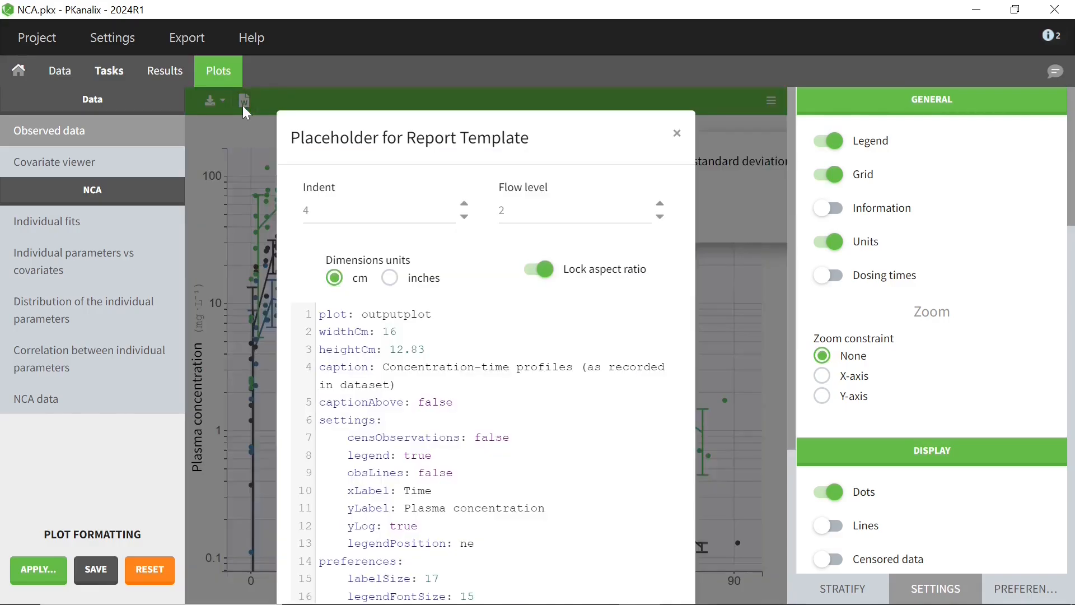
pyautogui.scroll(-4, 486, 336)
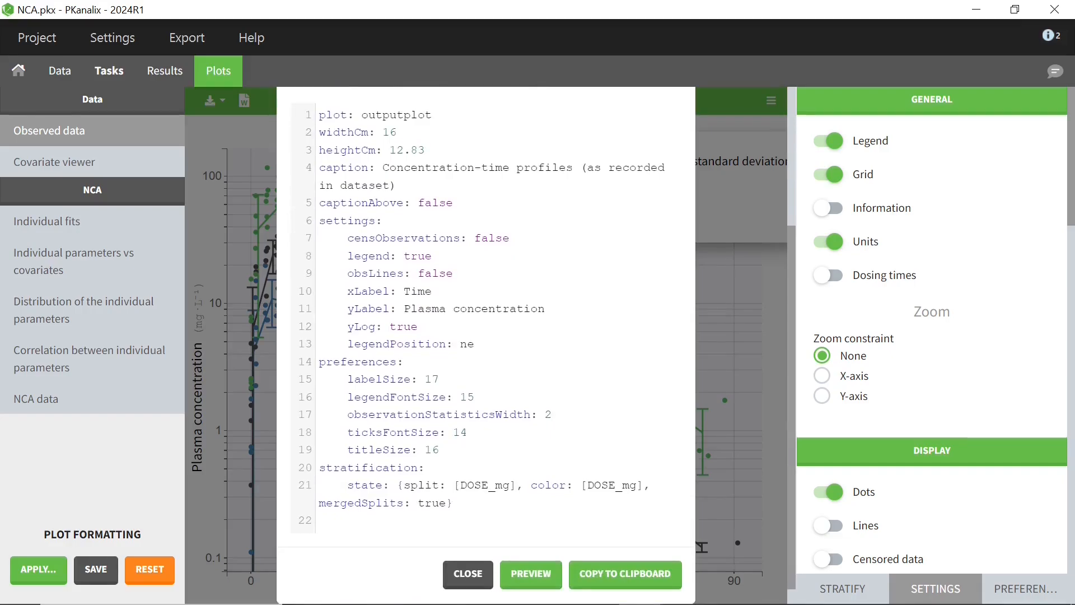
pyautogui.click(529, 576)
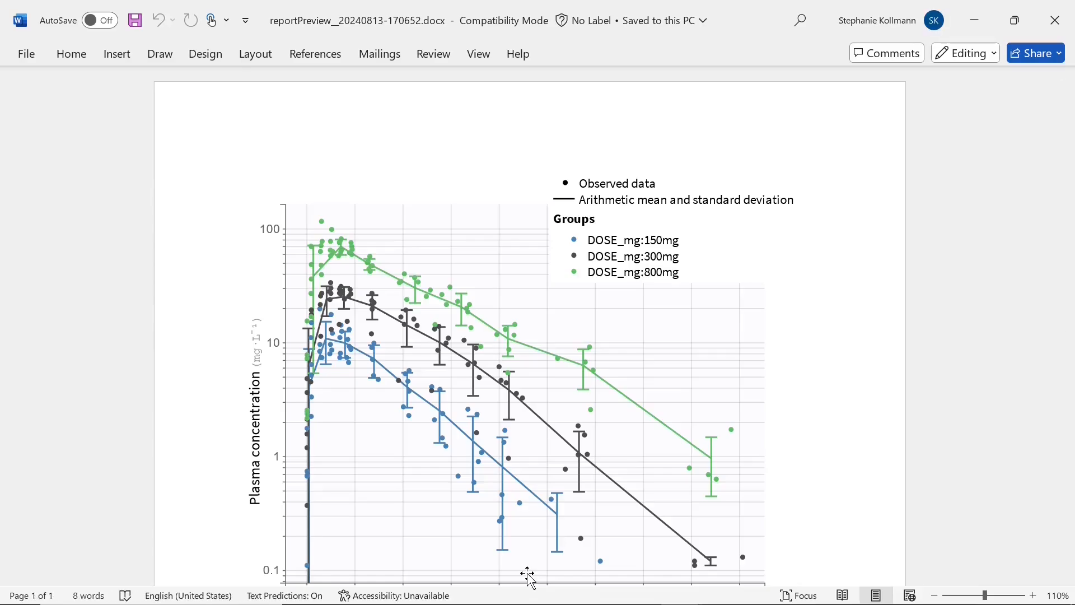
pyautogui.click(975, 20)
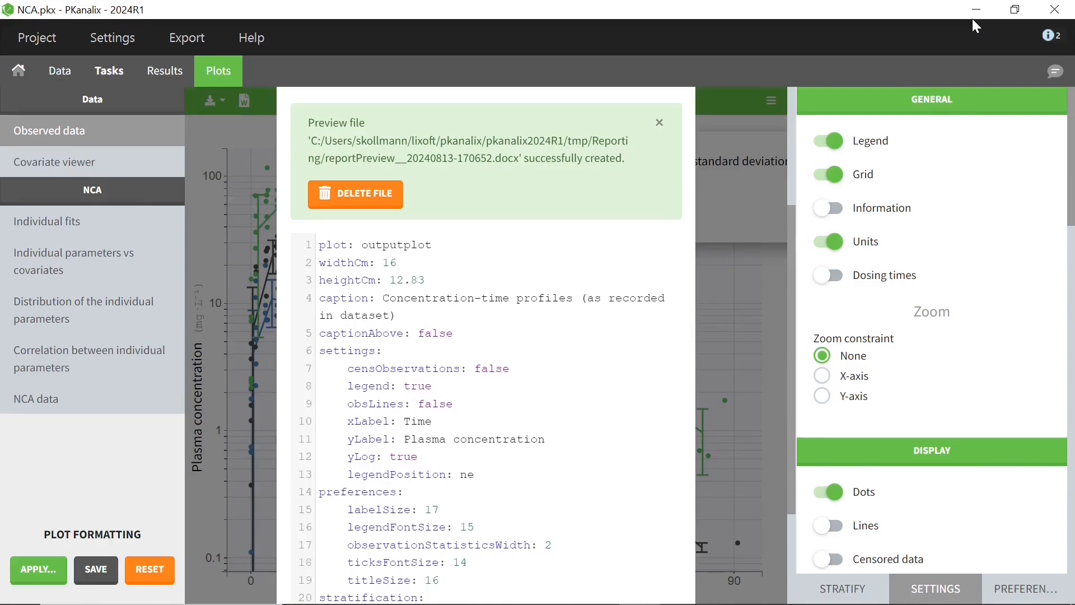
# Set the placeholder's widthCm to 9 with the aspect ratio locked, and captionAbove to true
pyautogui.scroll(-3, 573, 428)
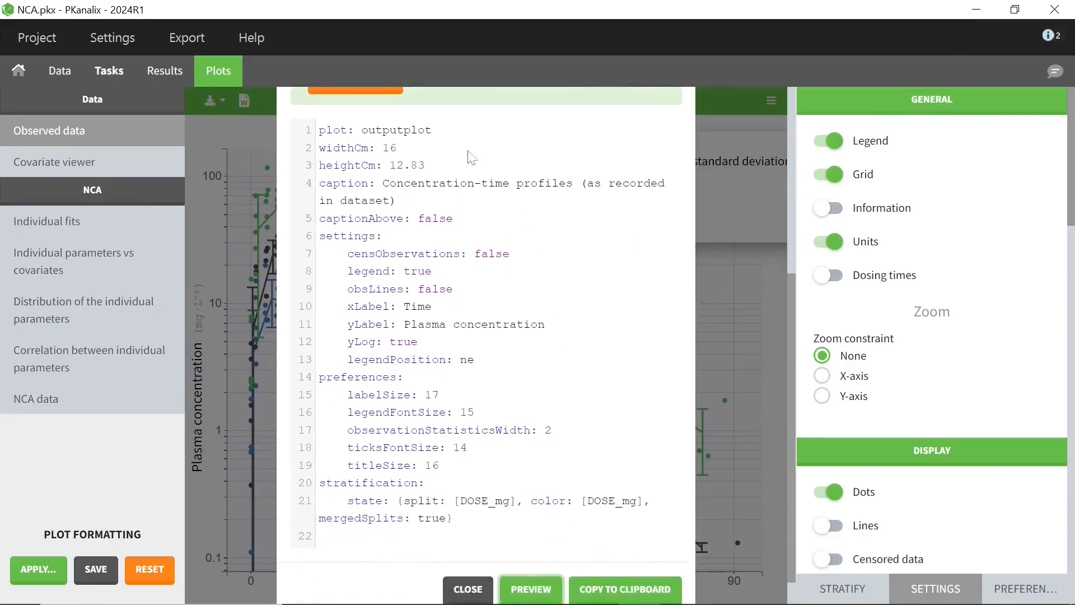
pyautogui.click(415, 153)
pyautogui.press('BackSpace')
pyautogui.press('BackSpace')
pyautogui.write('9')
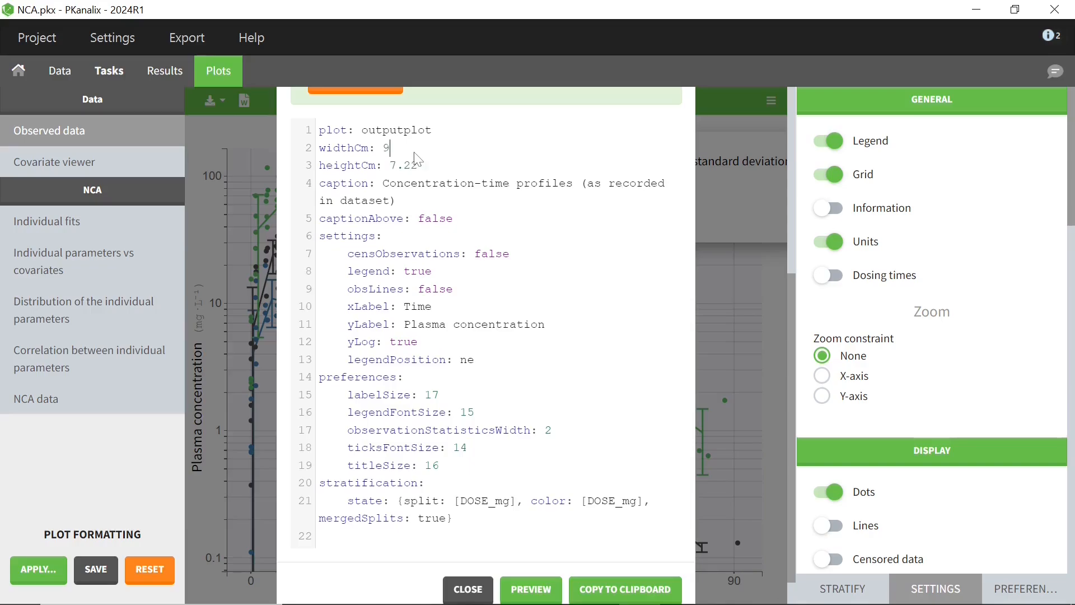
pyautogui.doubleClick(436, 220)
pyautogui.write('tru')
# Preview the edited plot placeholder in Word and copy its code to the clipboard
pyautogui.click(529, 589)
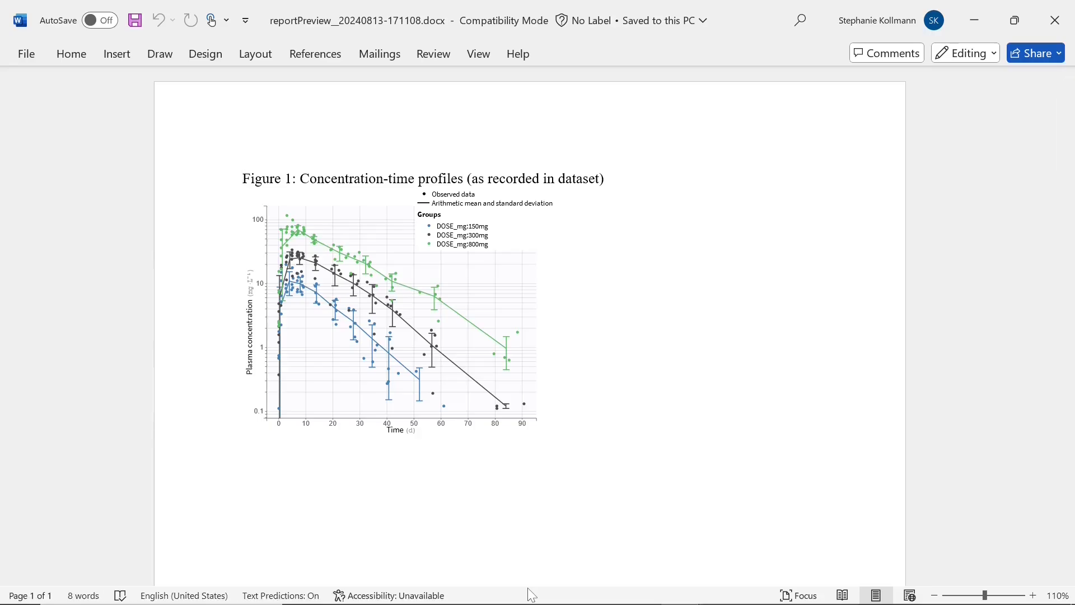
pyautogui.click(975, 20)
pyautogui.scroll(-1, 668, 433)
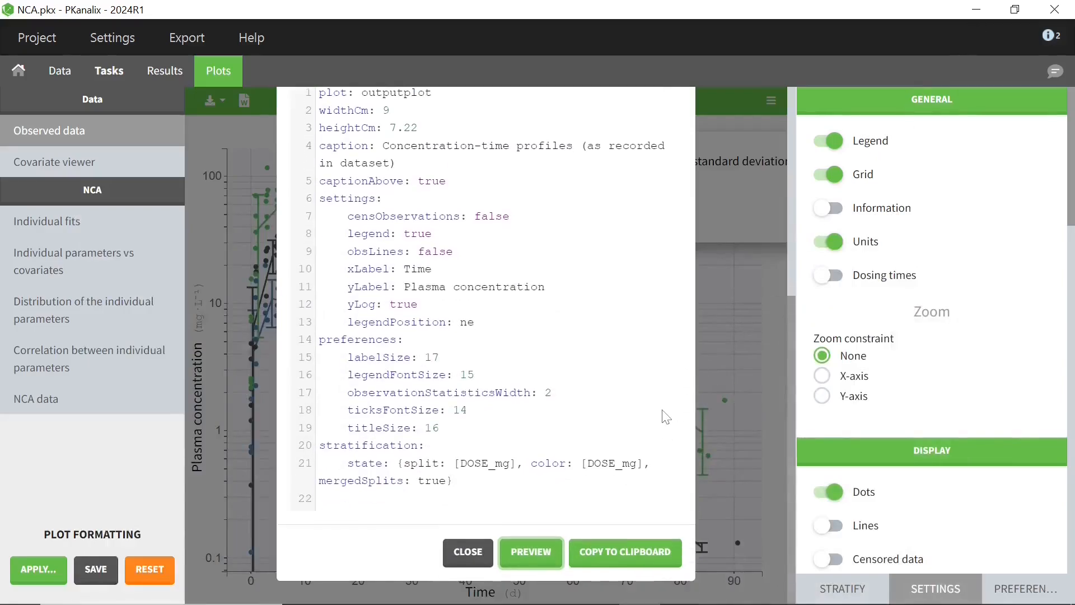
pyautogui.click(632, 558)
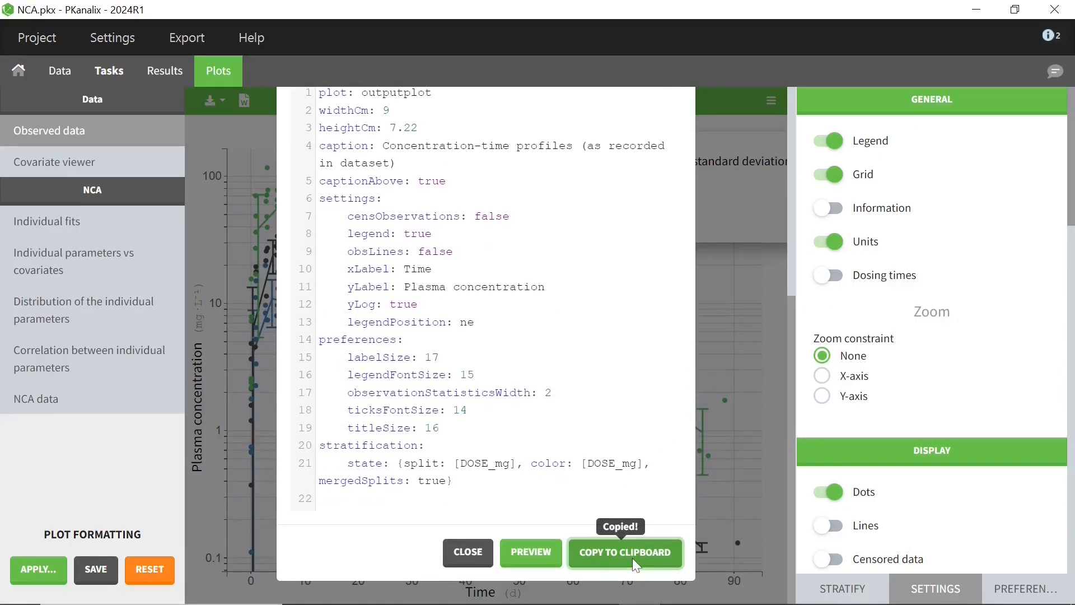
# Switch to Word, paste the plot placeholder into the empty Figure 4 cell, save and close the template, and close PKanalix's placeholder window
pyautogui.hotkey('alt', 'Tab')
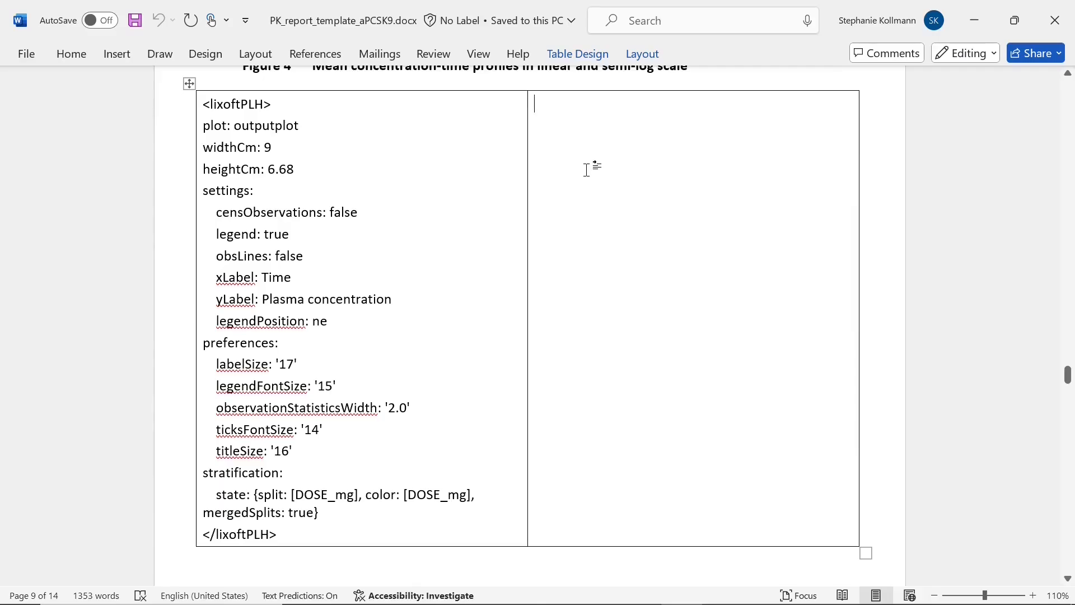
pyautogui.hotkey('ctrl', 'v')
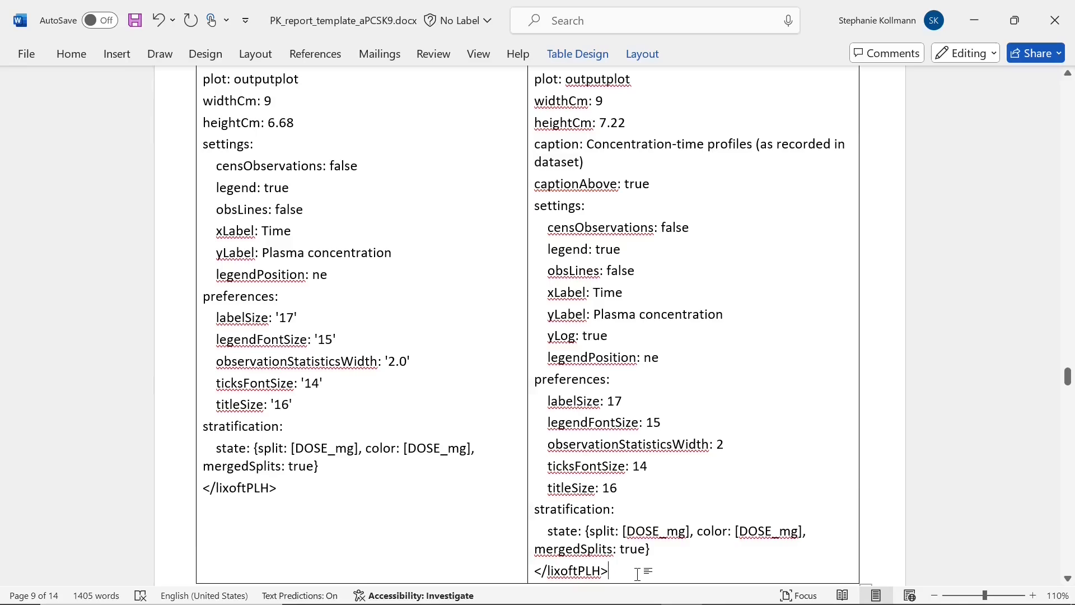
pyautogui.hotkey('ctrl', 's')
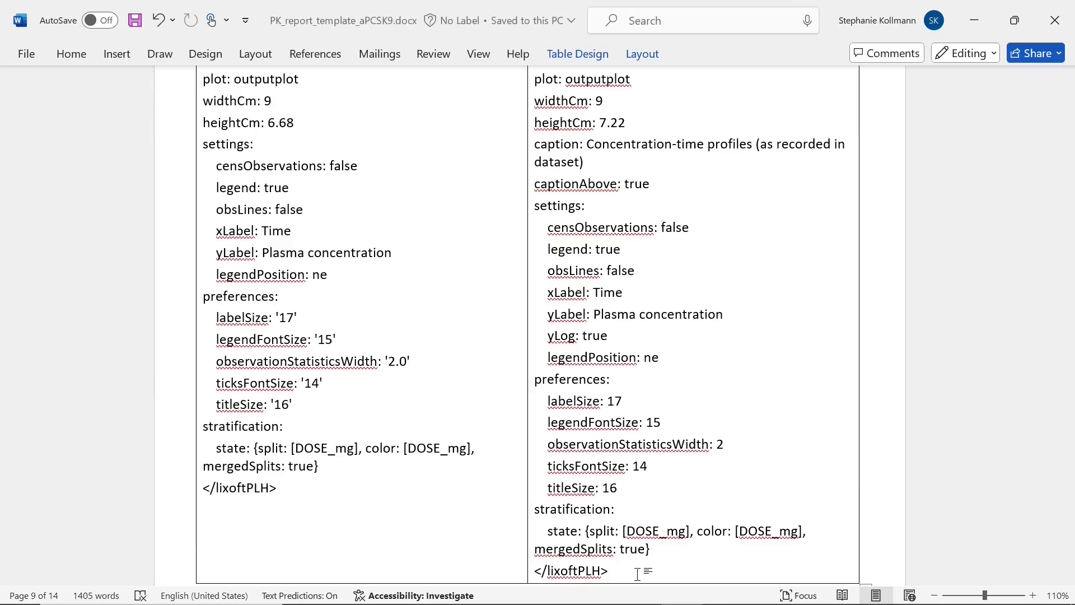
pyautogui.click(1055, 20)
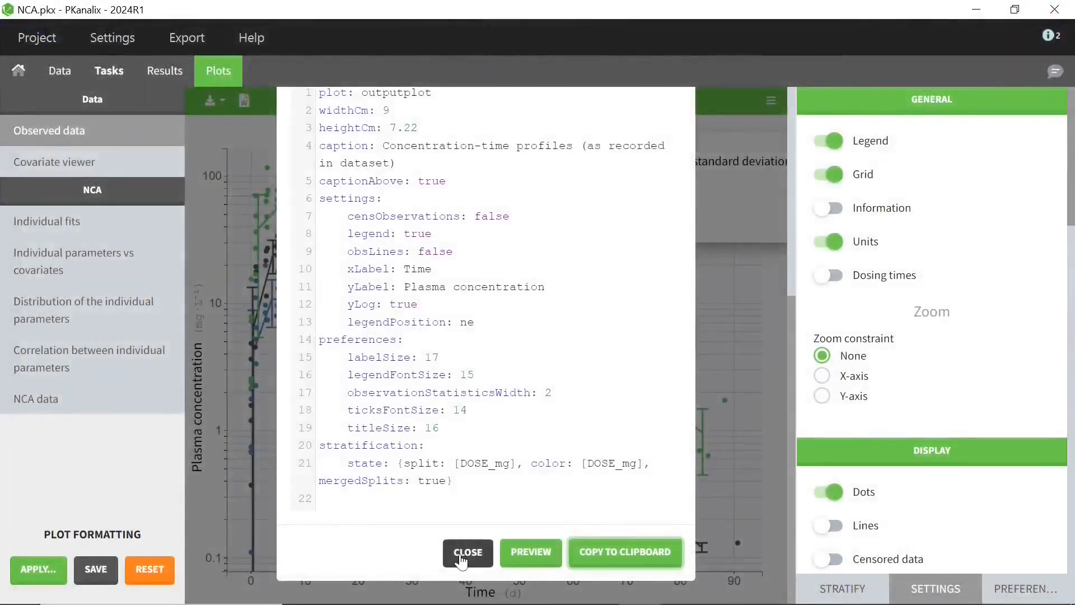
pyautogui.click(461, 560)
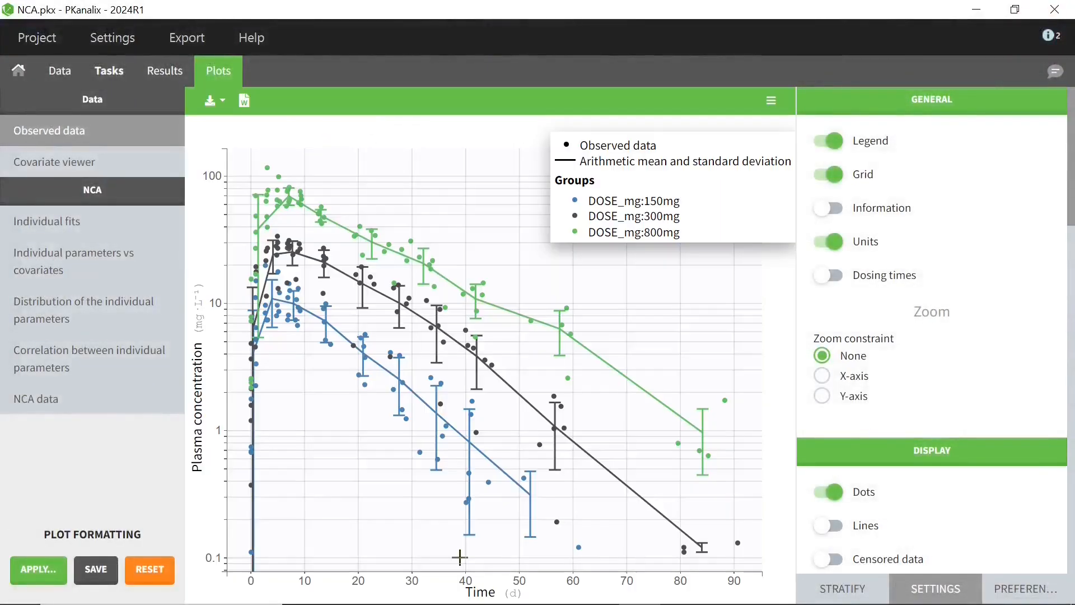
# Set up report generation with the custom template PK_report_template_aPCSK9.docx from the Desktop's Project folder
pyautogui.click(196, 36)
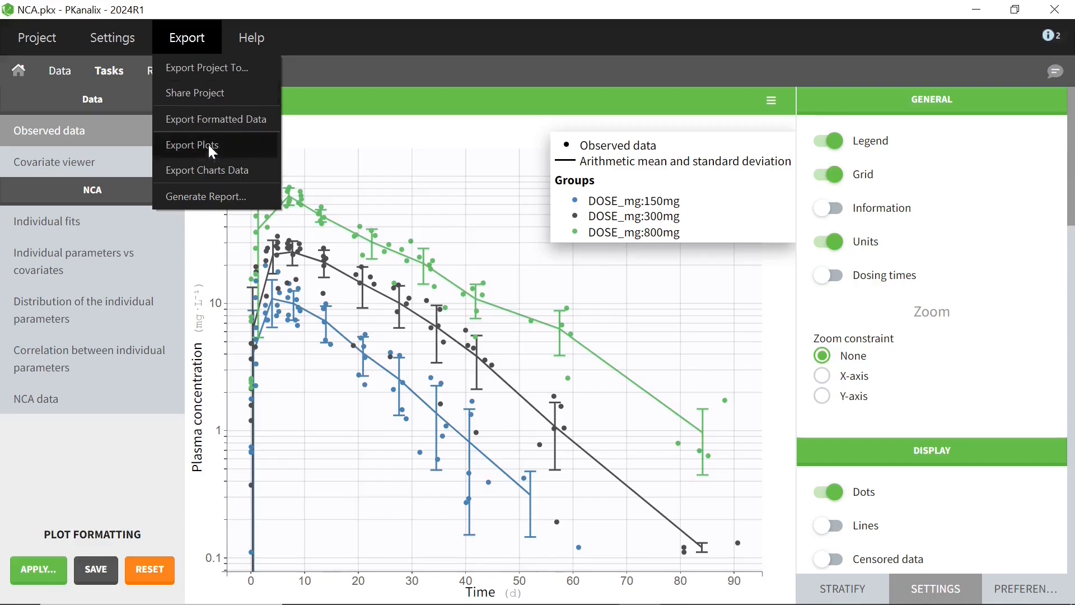
pyautogui.click(213, 194)
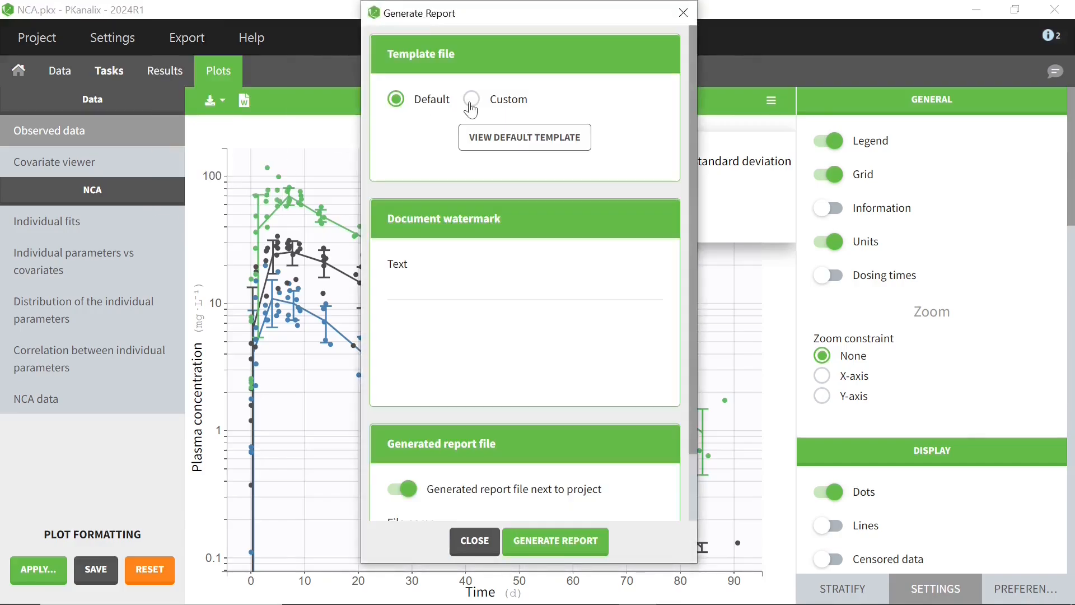
pyautogui.click(472, 100)
pyautogui.click(636, 162)
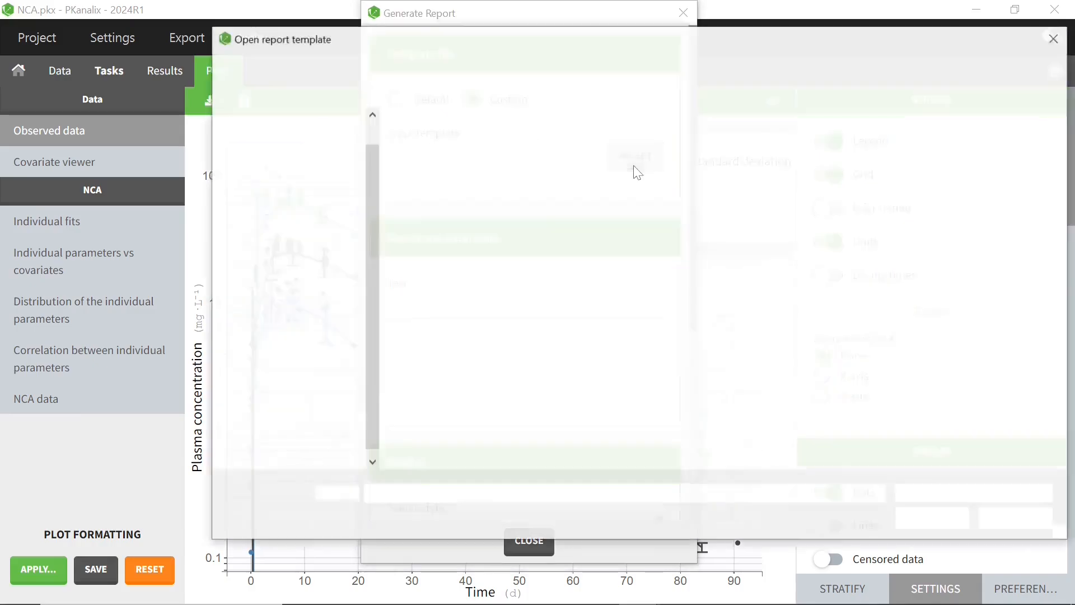
pyautogui.click(515, 64)
pyautogui.hotkey('ctrl', 'v')
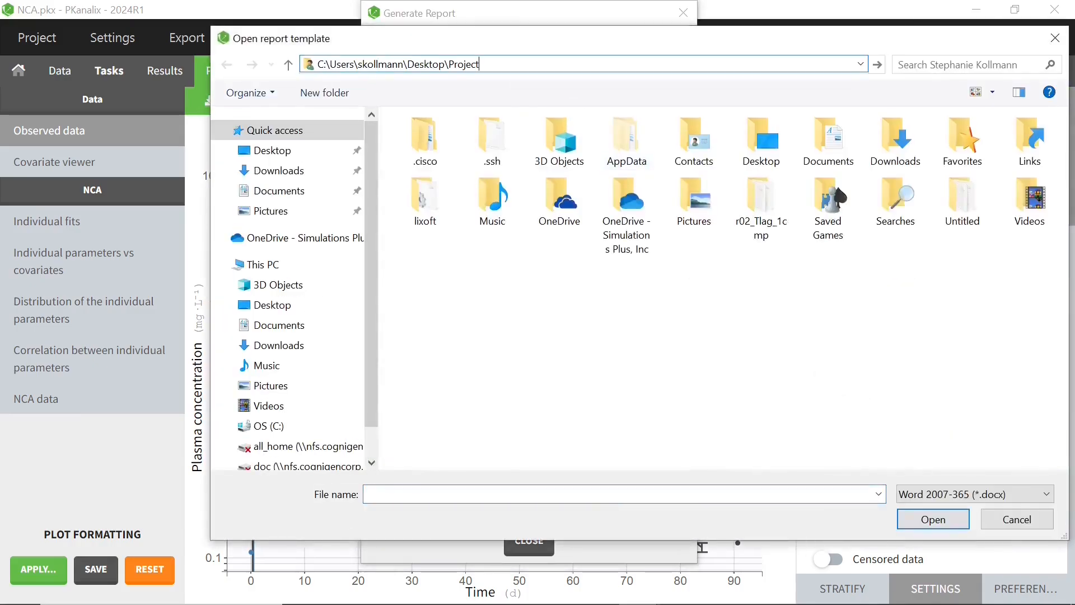
pyautogui.press('Return')
pyautogui.click(499, 180)
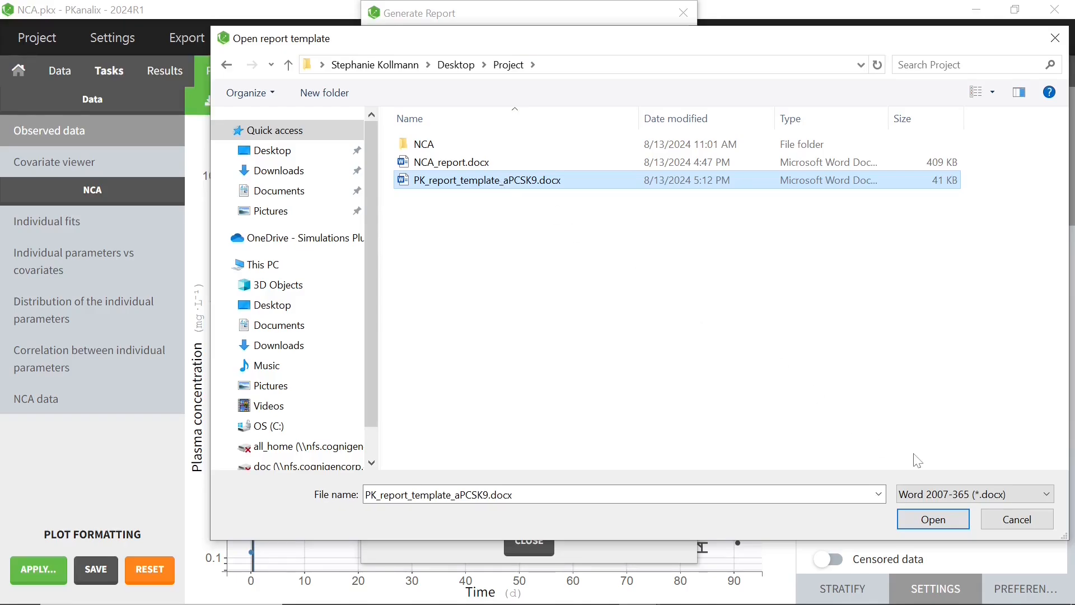
pyautogui.click(919, 527)
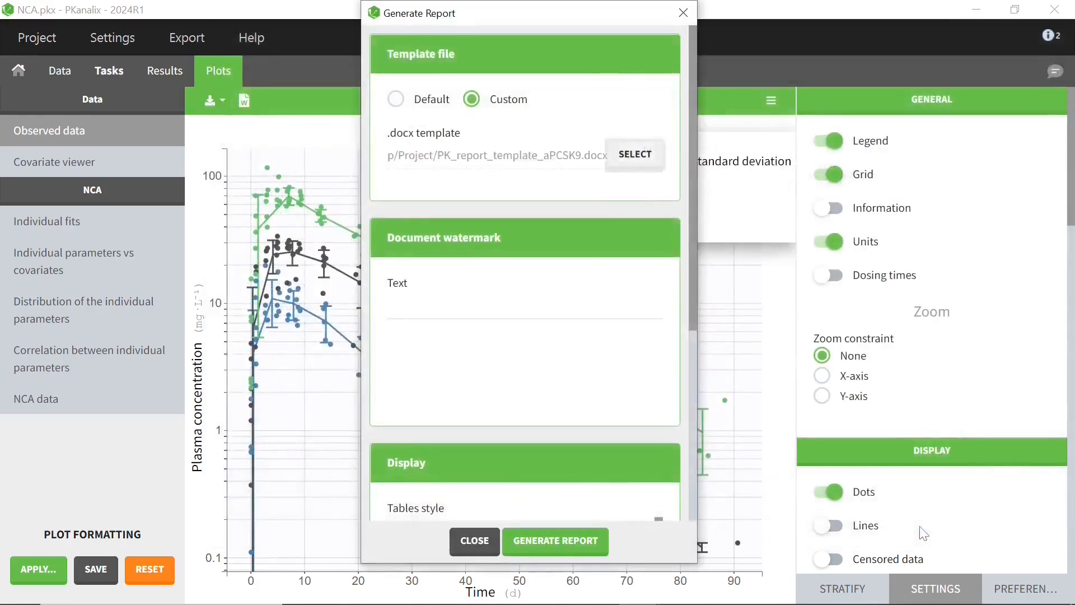
# Generate the report, open it in Word and review it down to the Figure 4 mean concentration-time profiles
pyautogui.click(584, 545)
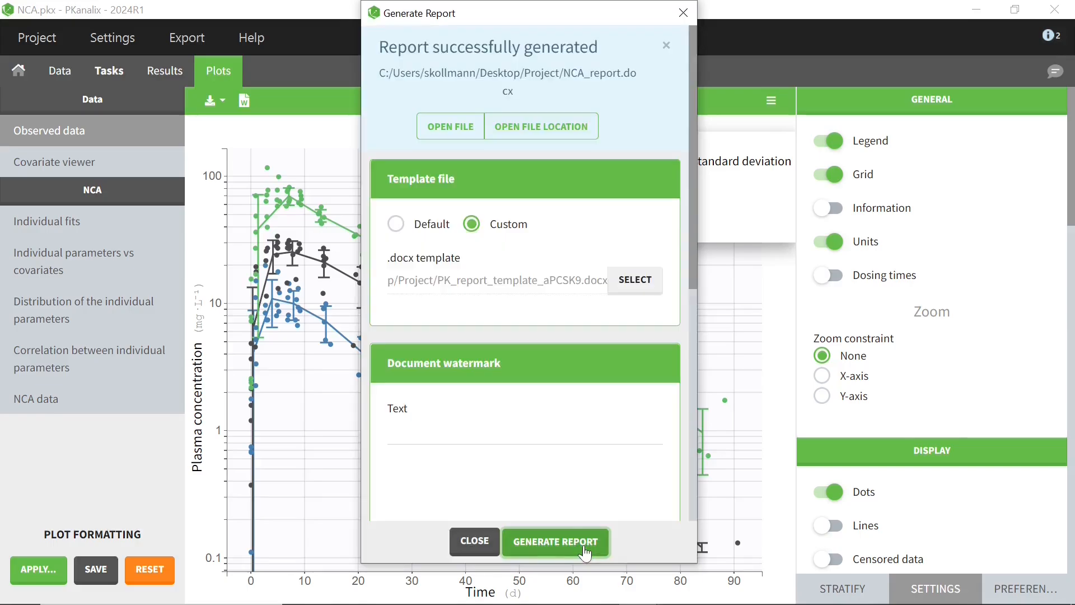
pyautogui.click(451, 127)
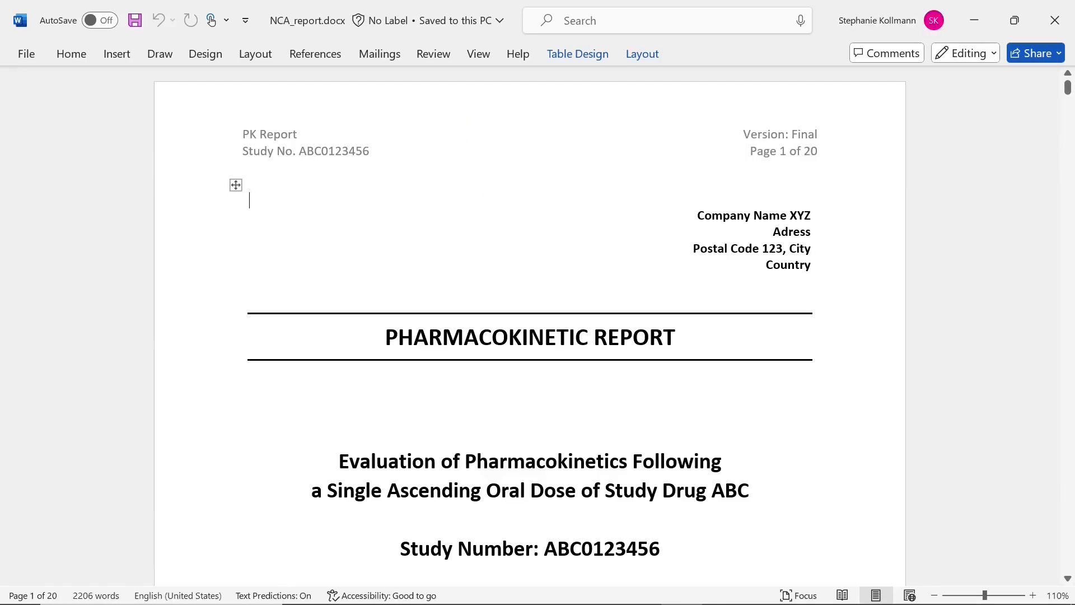
pyautogui.scroll(-5, 529, 324)
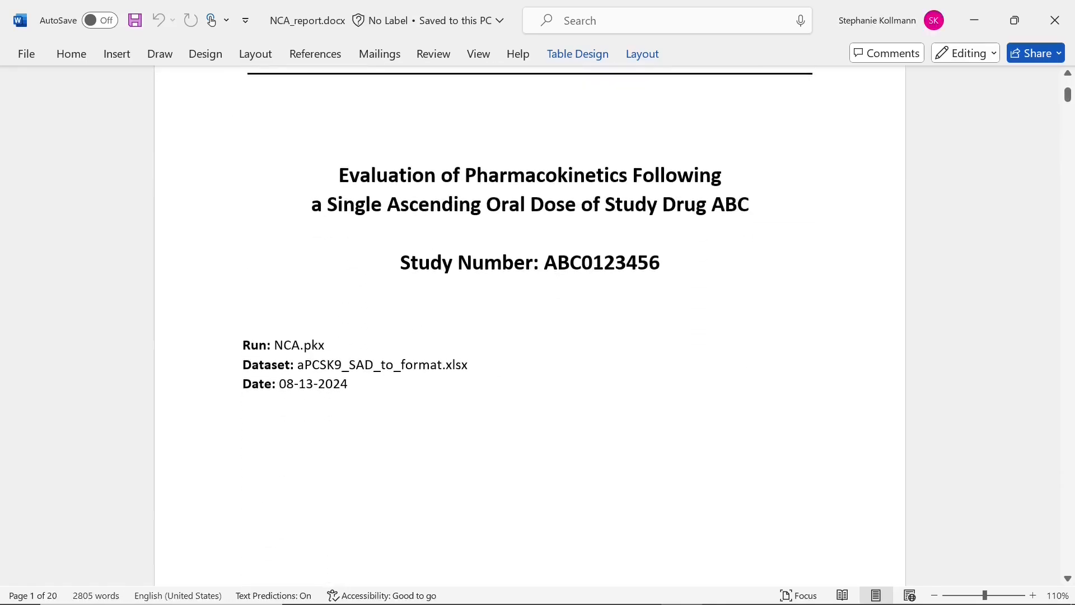
pyautogui.scroll(-20, 355, 392)
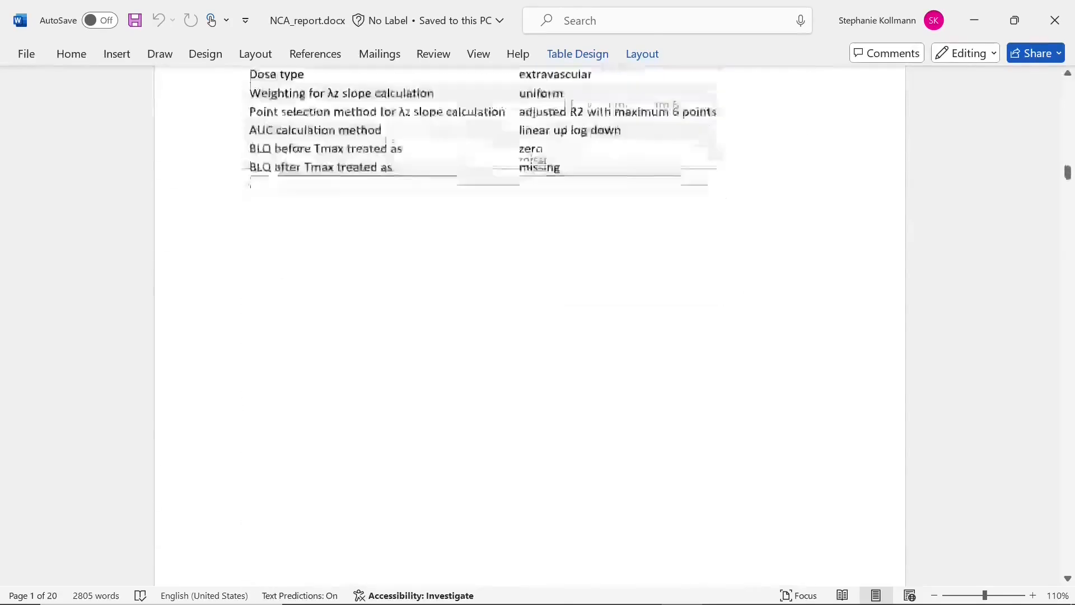
pyautogui.scroll(-18, 355, 392)
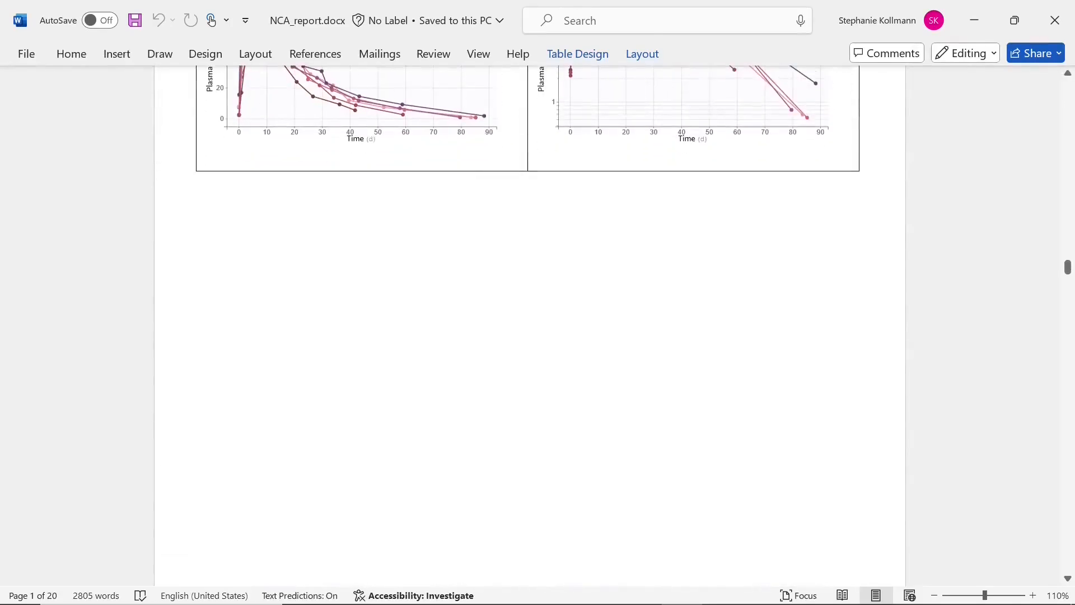
pyautogui.scroll(-3, 530, 324)
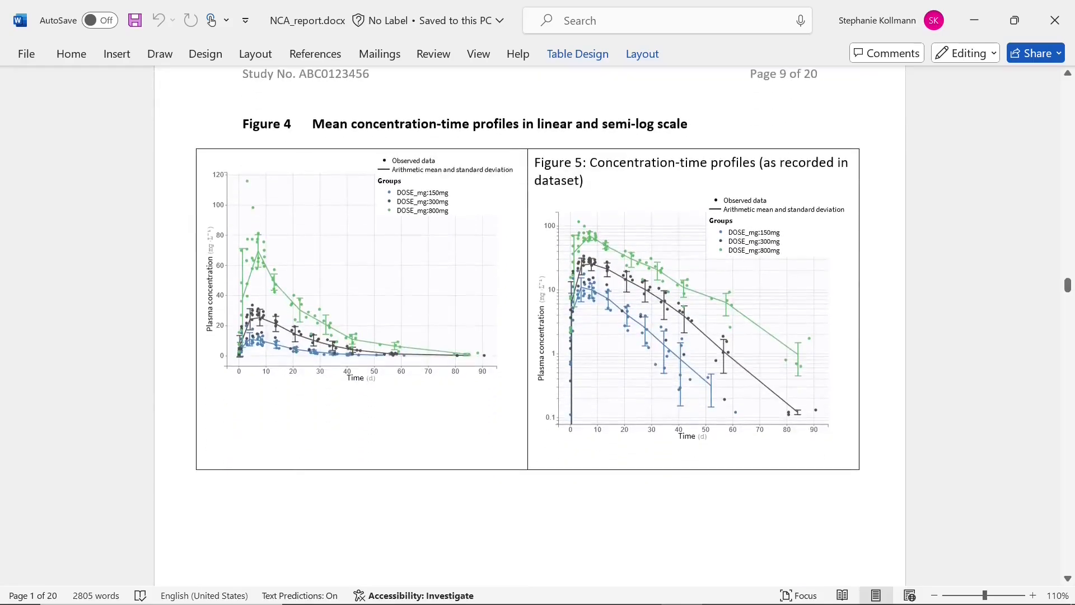
pyautogui.scroll(1, 357, 390)
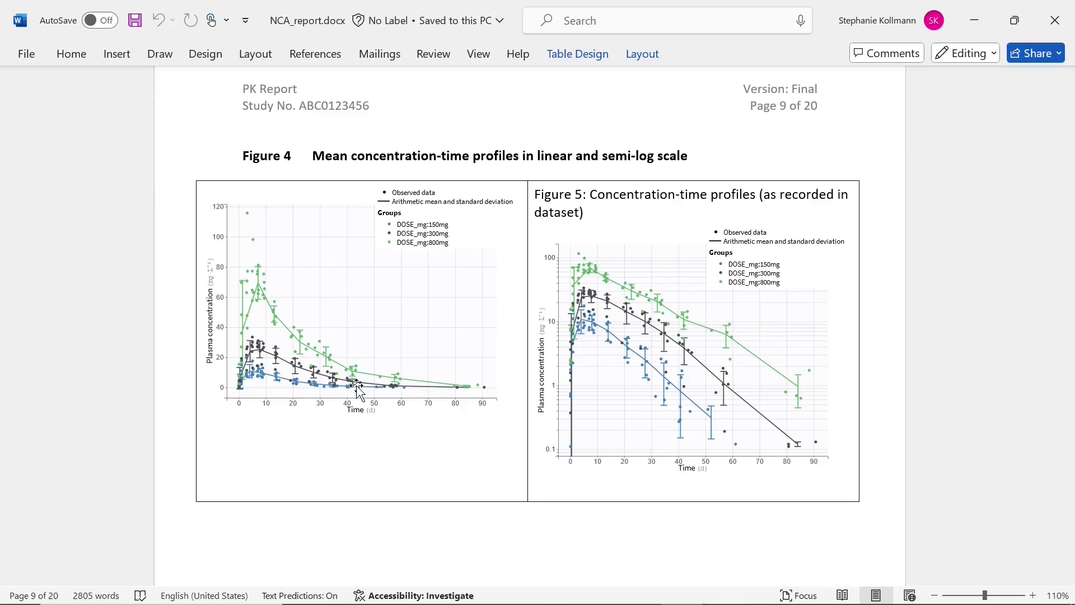
# Switch to PKanalix, generate the observed data plot placeholder again, set widthCm to 9 and remove the caption and captionAbove lines
pyautogui.hotkey('alt', 'Tab')
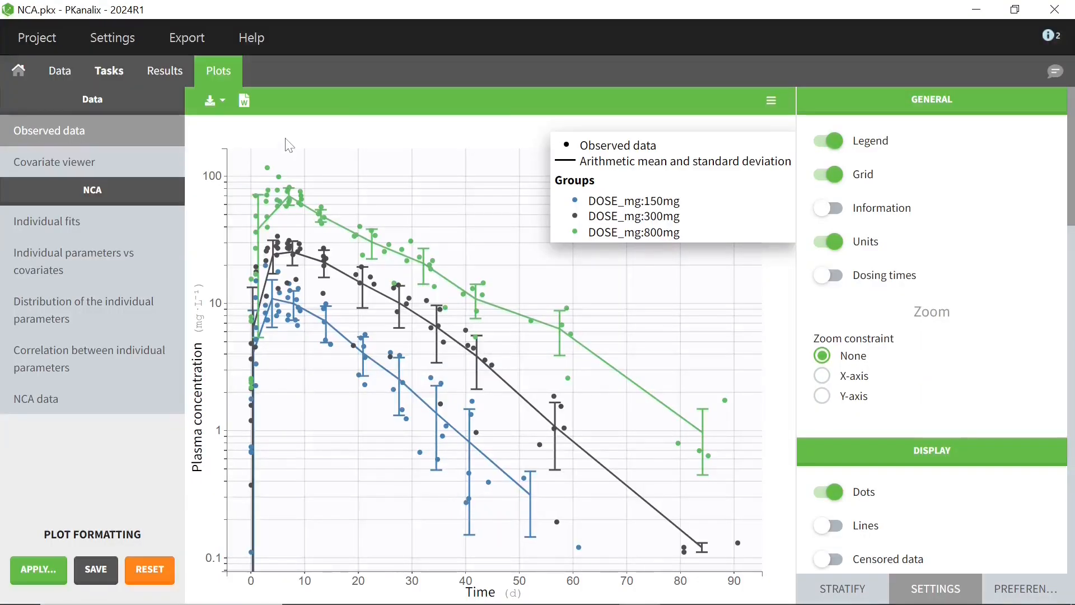
pyautogui.click(244, 102)
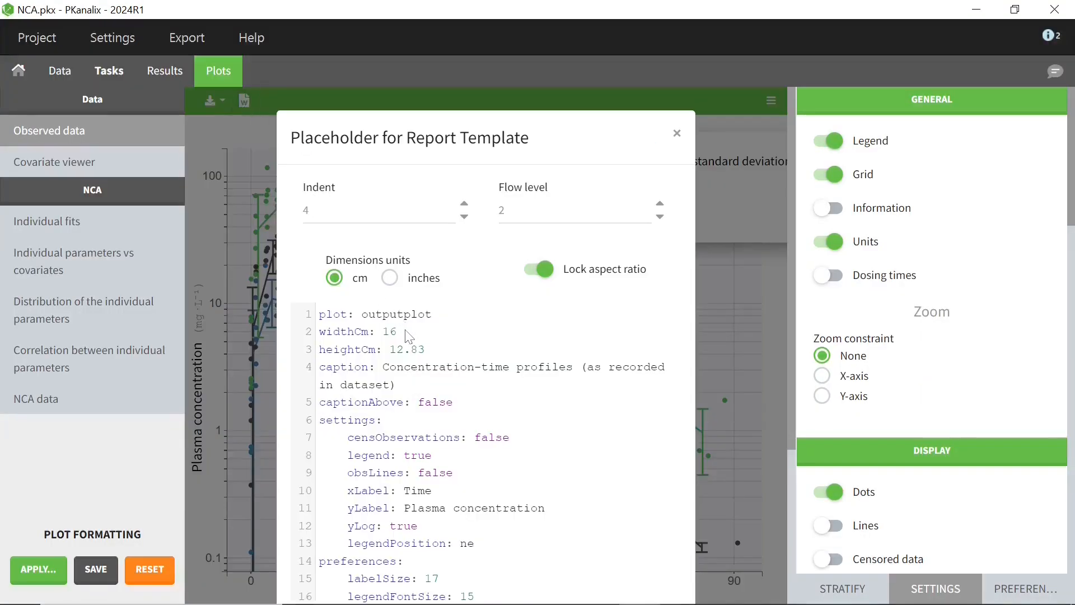
pyautogui.scroll(-3, 408, 337)
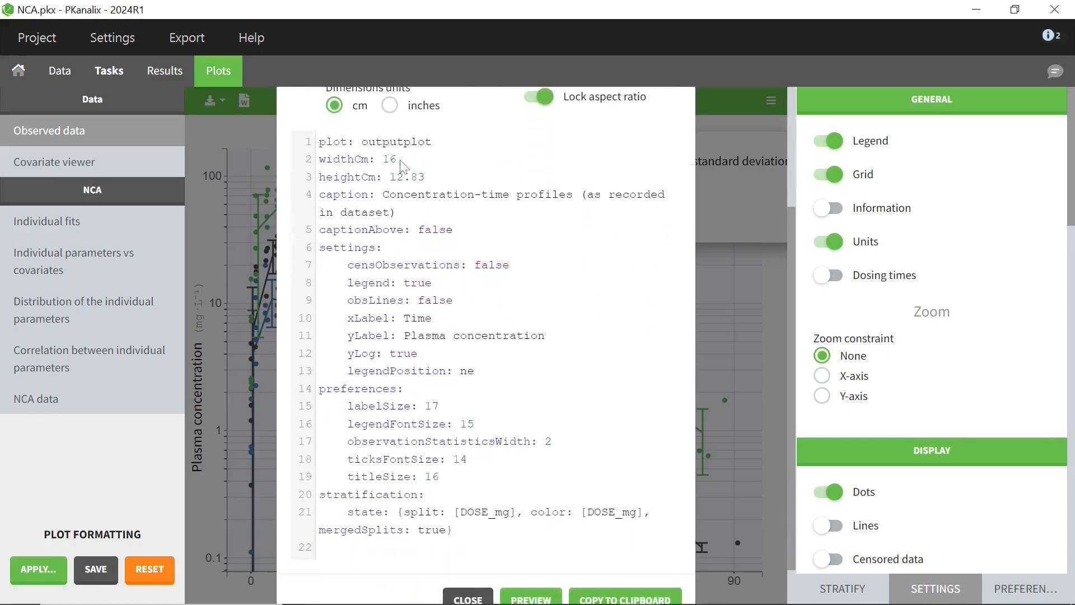
pyautogui.press('BackSpace')
pyautogui.write('9')
pyautogui.moveTo(461, 238); pyautogui.dragTo(314, 197)
pyautogui.press('BackSpace')
pyautogui.press('BackSpace')
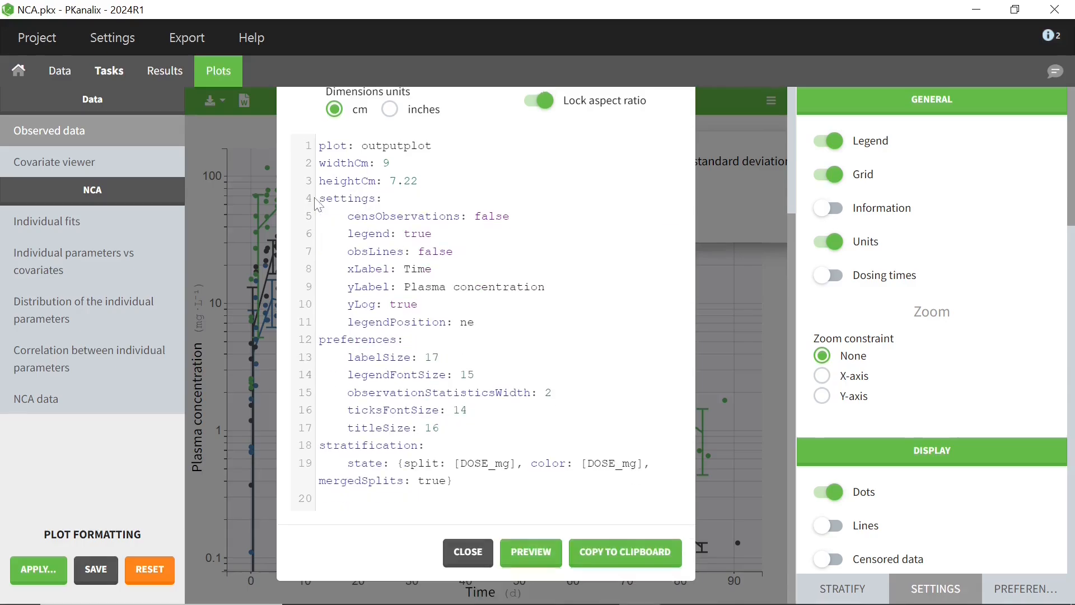
# Preview the caption-free plot placeholder in Word, close the preview and copy the placeholder code to the clipboard
pyautogui.click(531, 553)
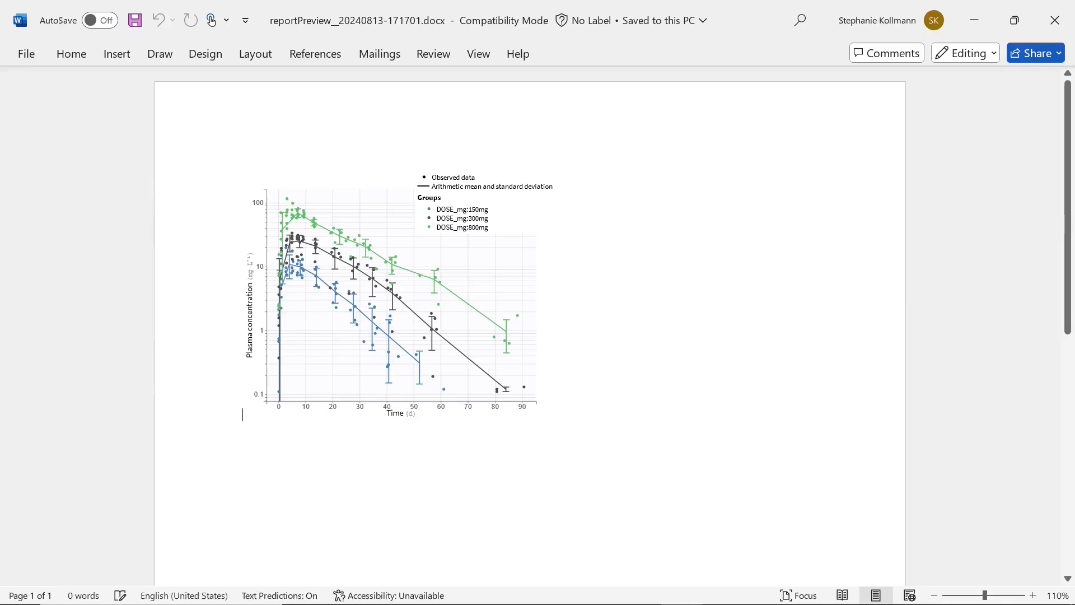
pyautogui.click(1063, 25)
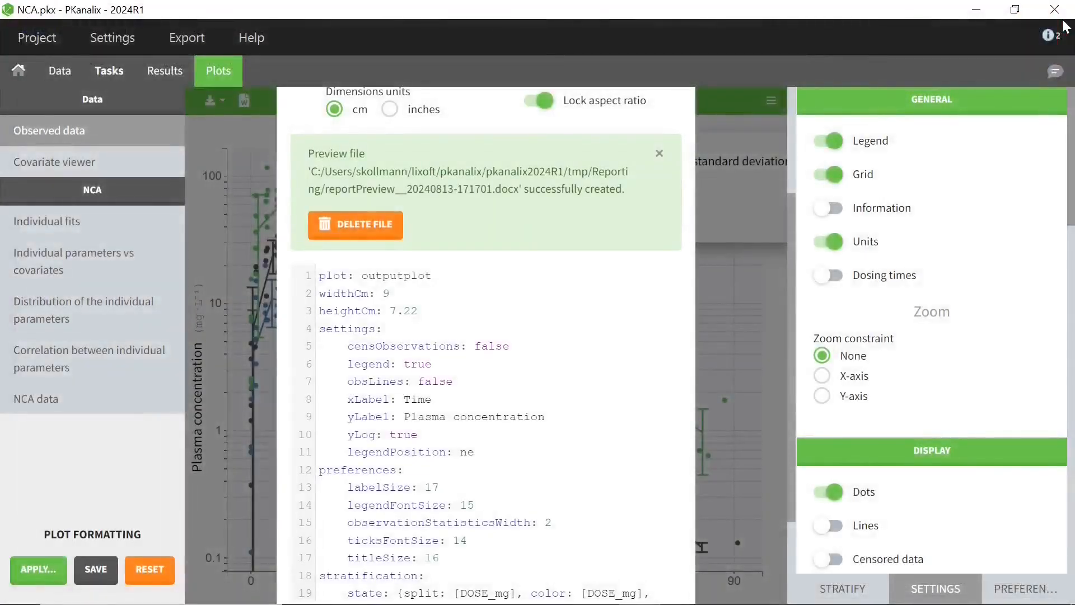
pyautogui.scroll(-3, 611, 373)
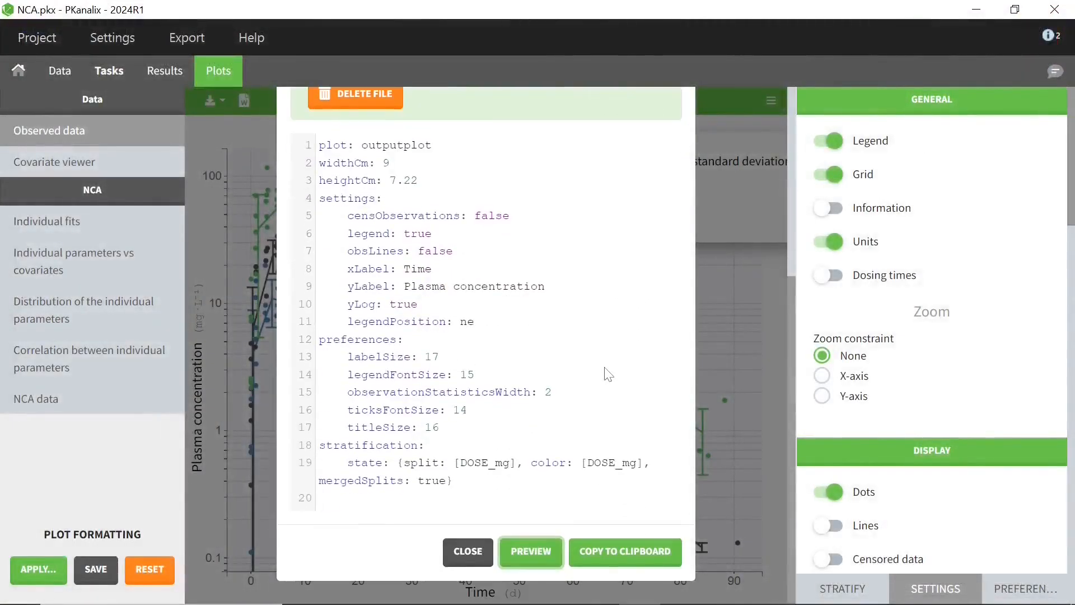
pyautogui.click(604, 552)
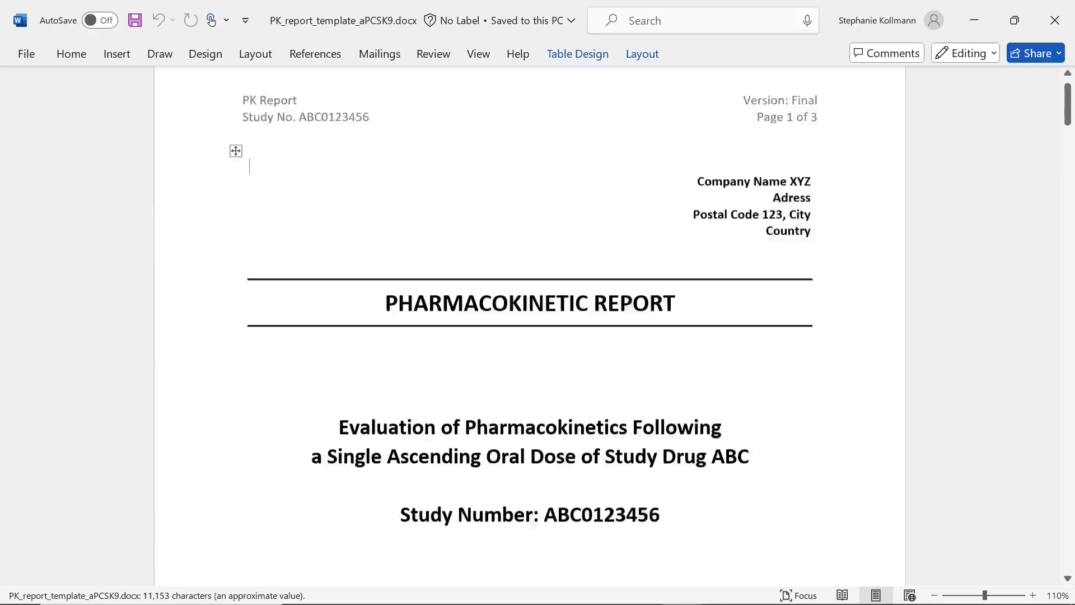
# In PK_report_template_aPCSK9.docx, replace the captioned Figure 4 placeholder with the copied code, save and close the template, and return to PKanalix
pyautogui.scroll(-20, 529, 336)
pyautogui.scroll(-15, 529, 336)
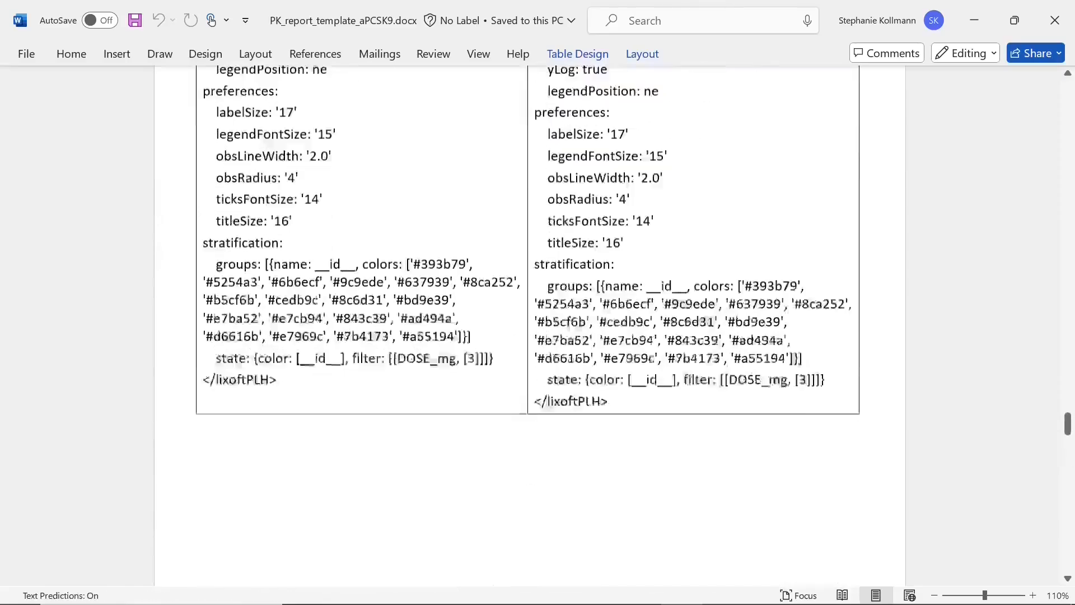
pyautogui.scroll(4, 529, 336)
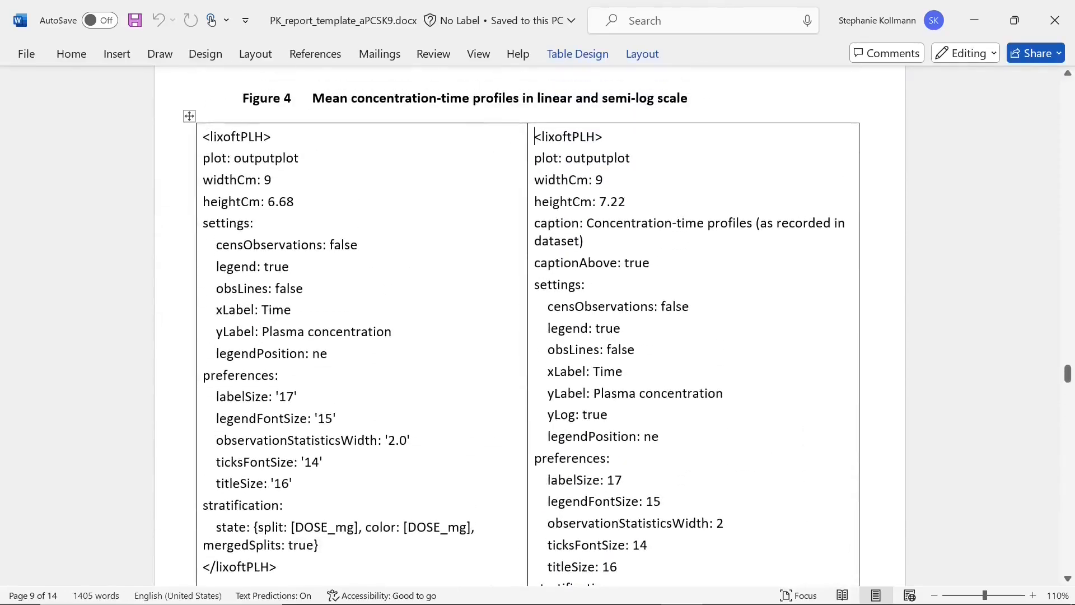
pyautogui.moveTo(536, 137); pyautogui.dragTo(610, 571)
pyautogui.hotkey('ctrl', 'v')
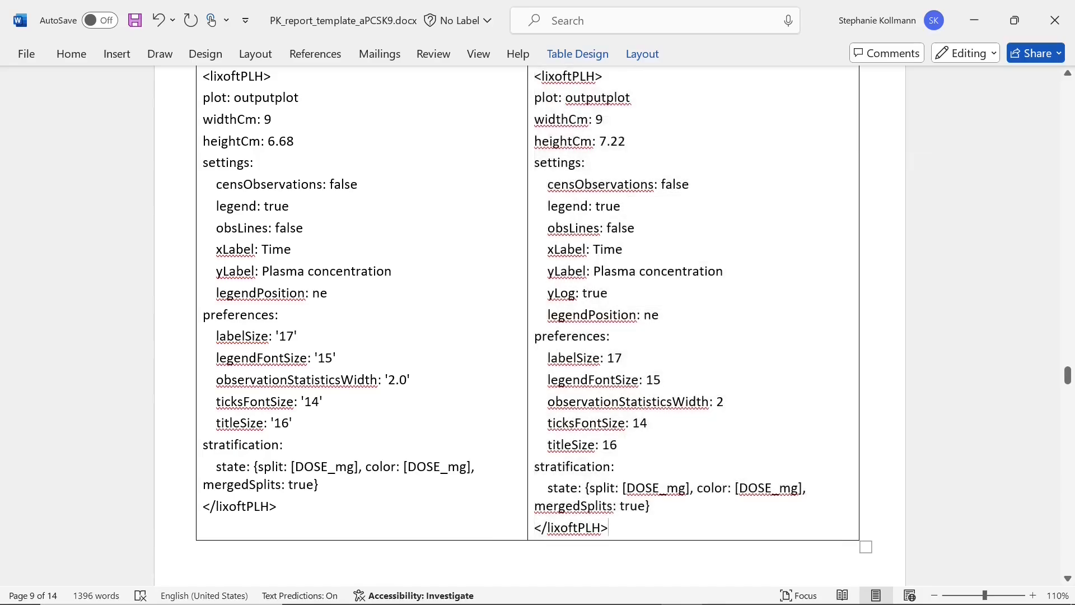
pyautogui.hotkey('ctrl', 's')
pyautogui.click(1055, 21)
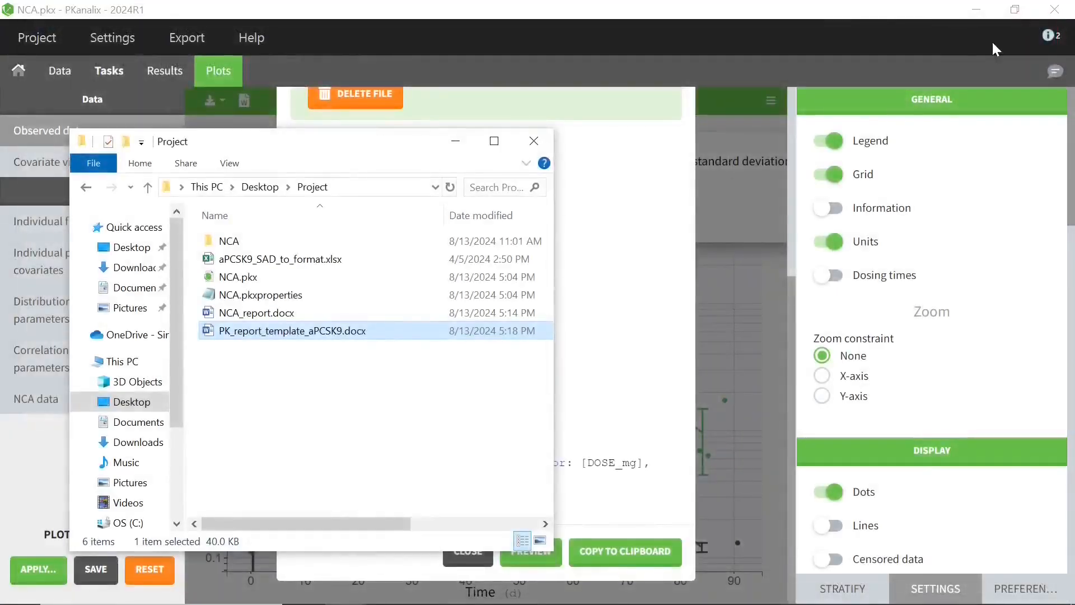
pyautogui.click(577, 79)
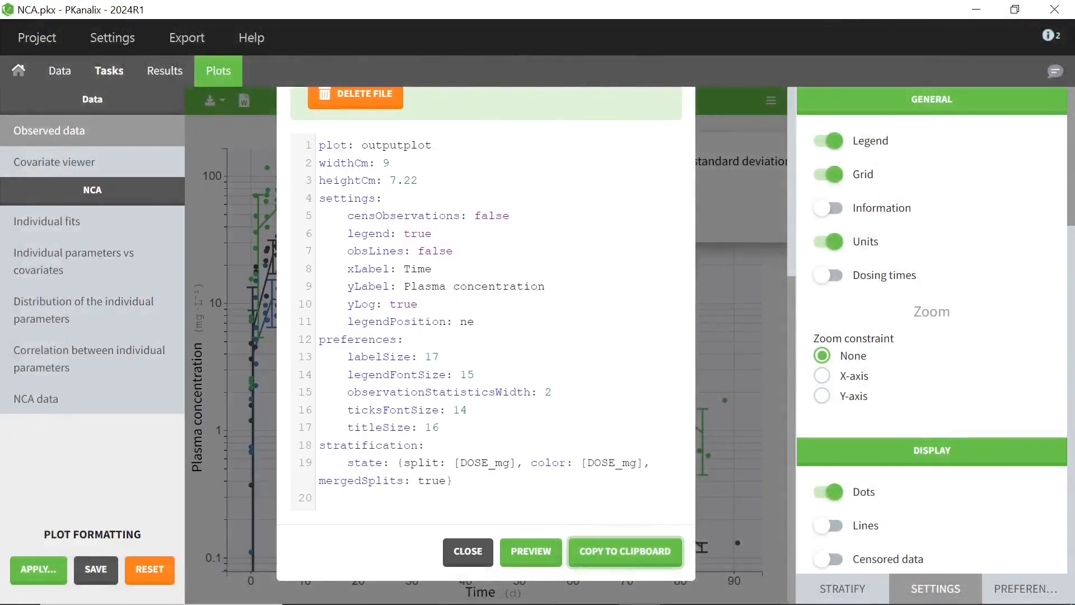
# Close the placeholder window and choose the updated PK_report_template_aPCSK9.docx as the custom template for report generation
pyautogui.click(468, 551)
pyautogui.click(195, 48)
pyautogui.click(205, 196)
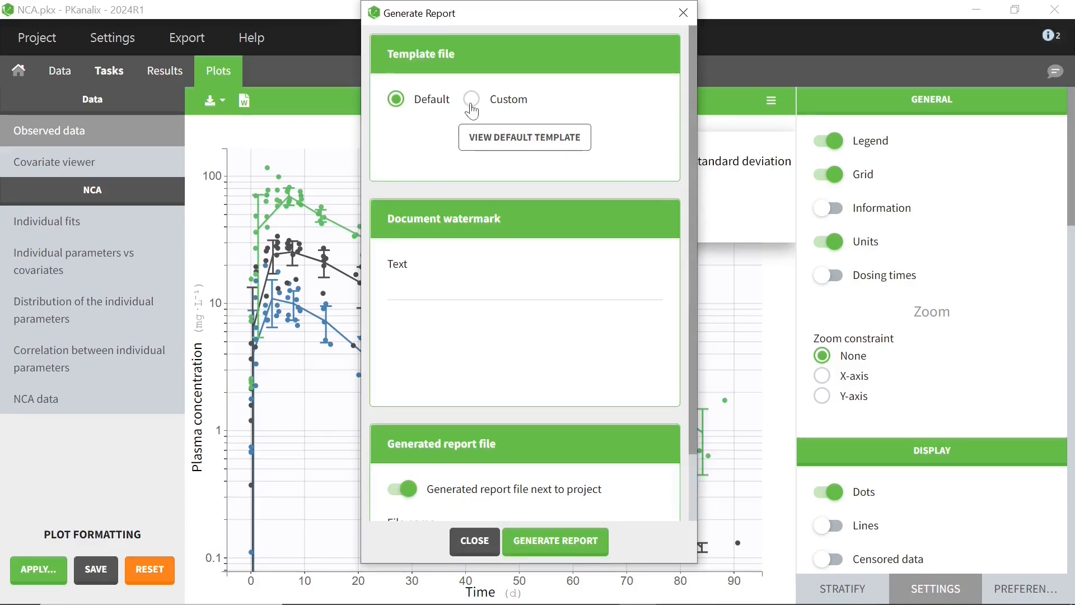
pyautogui.click(471, 105)
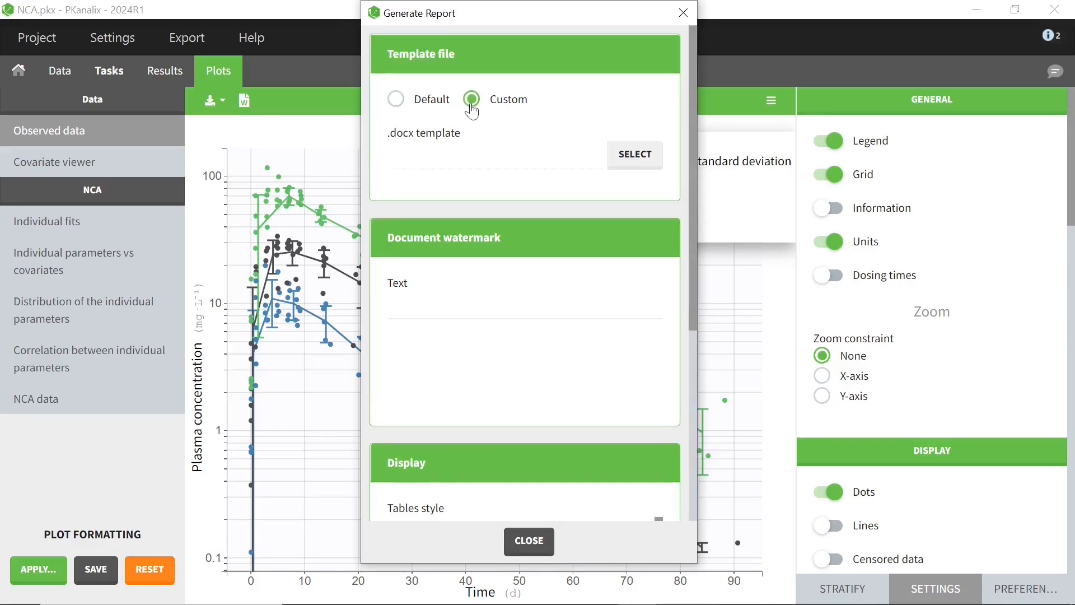
pyautogui.click(633, 154)
pyautogui.click(588, 66)
pyautogui.hotkey('ctrl', 'v')
pyautogui.press('Return')
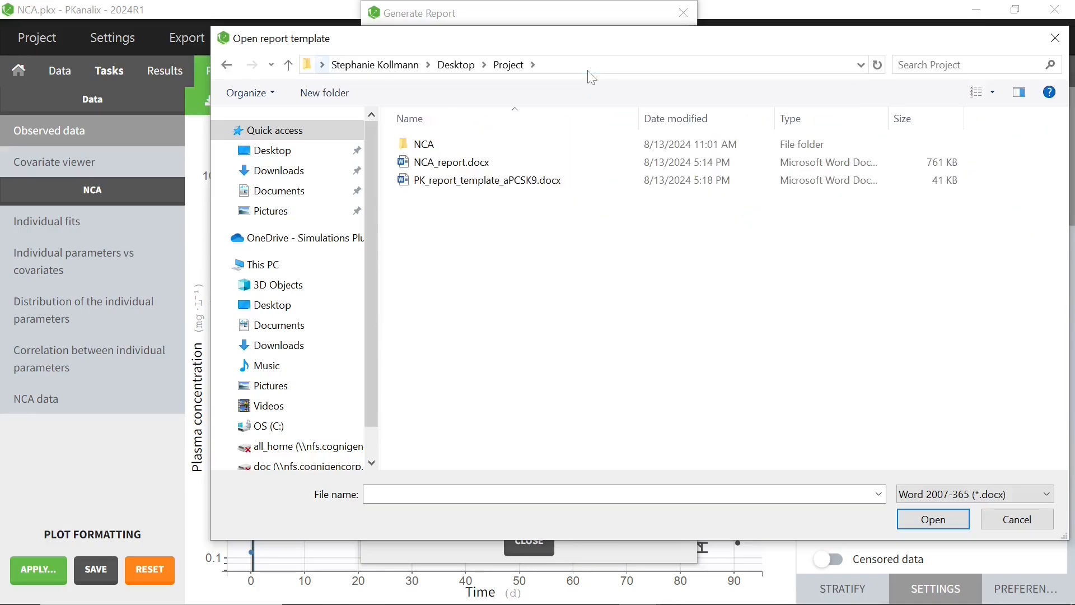
pyautogui.doubleClick(520, 140)
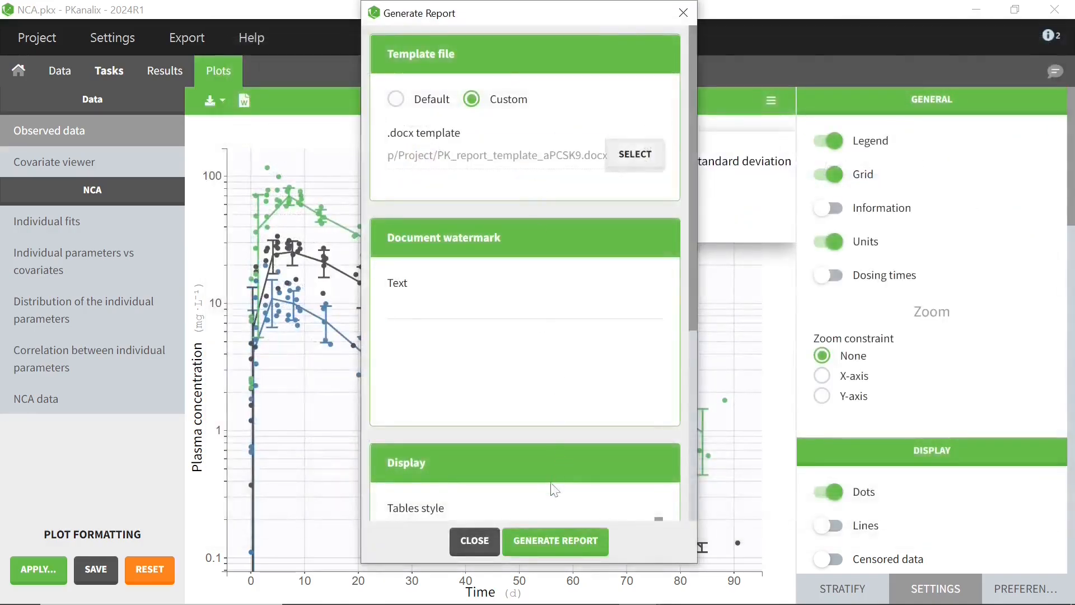
# Generate the report from the updated template, open it in Word to inspect the Figure 4 plots, and close it
pyautogui.click(575, 537)
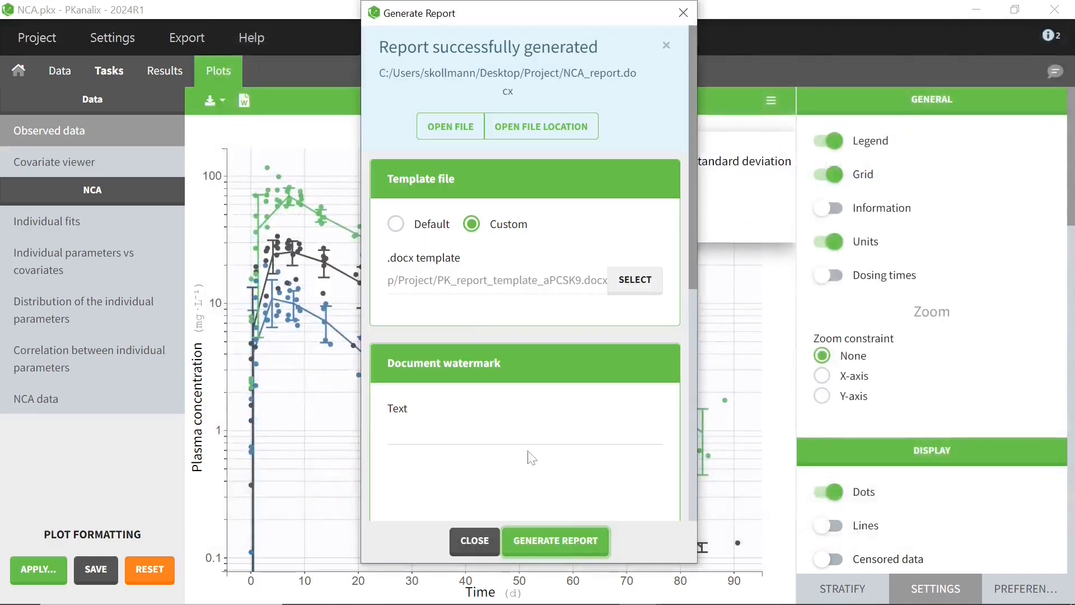
pyautogui.click(471, 136)
pyautogui.scroll(-20, 473, 139)
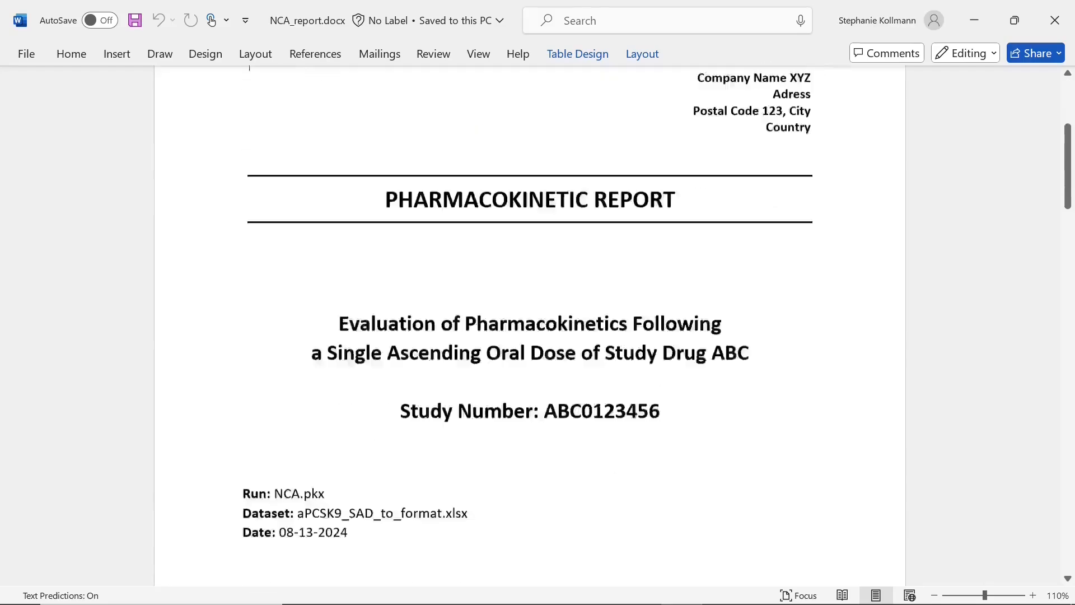
pyautogui.scroll(-20, 480, 208)
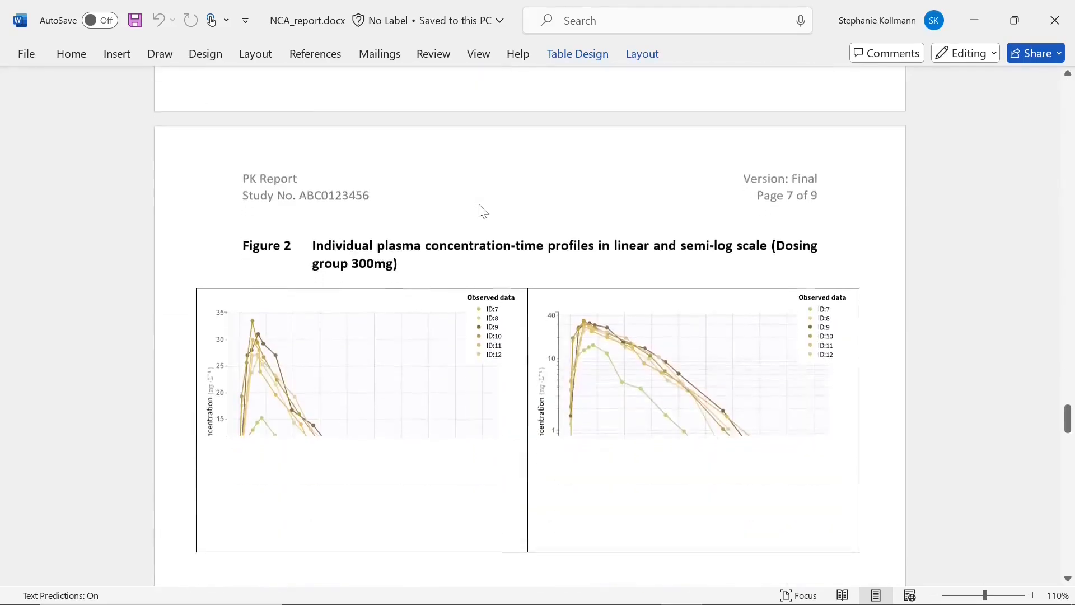
pyautogui.scroll(-4, 480, 207)
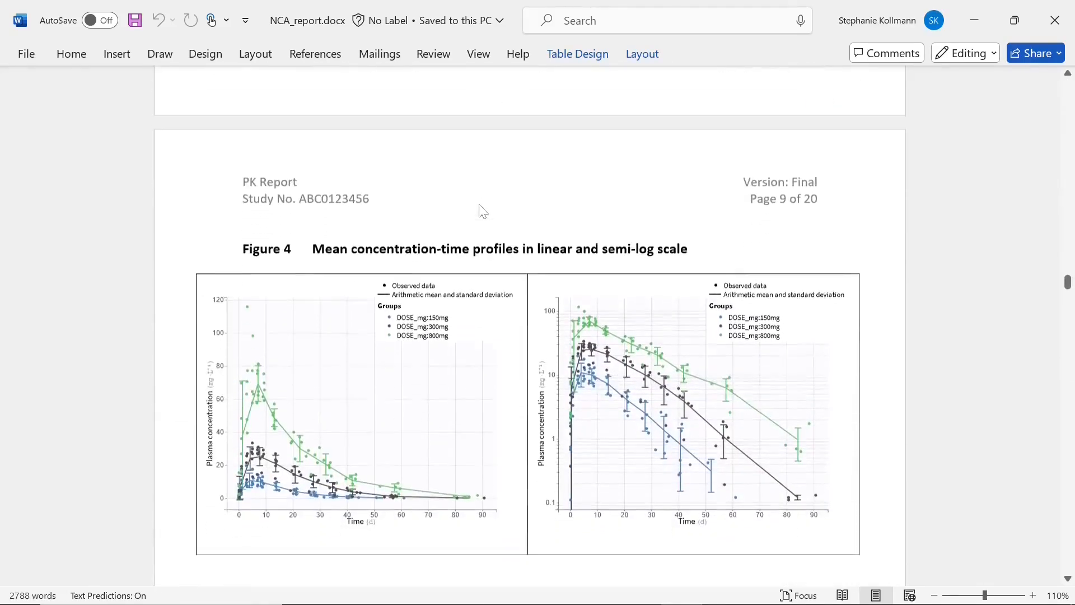
pyautogui.scroll(-1, 480, 208)
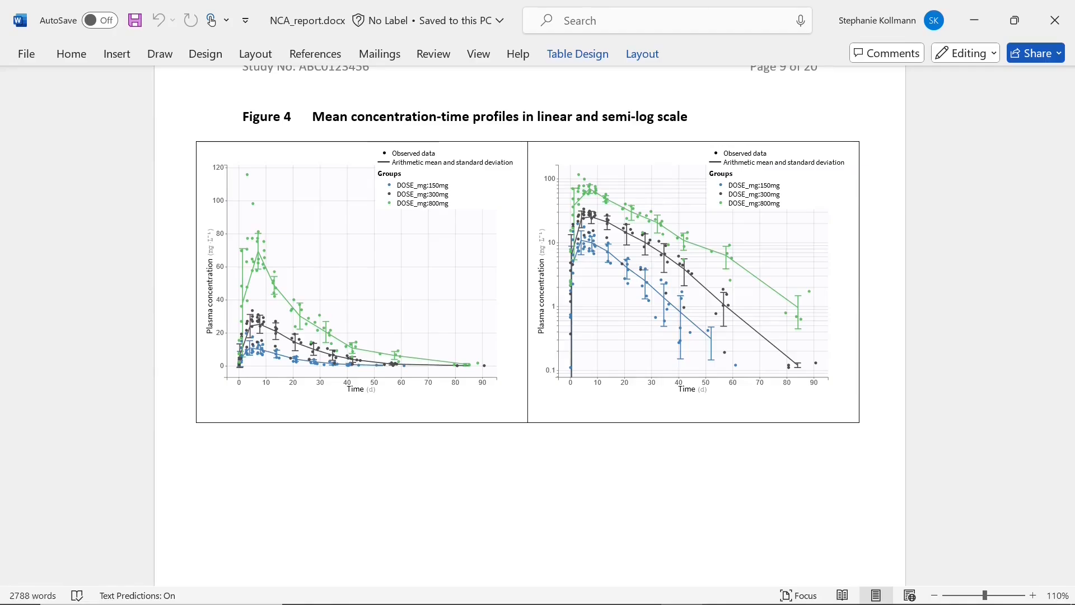
pyautogui.click(1055, 20)
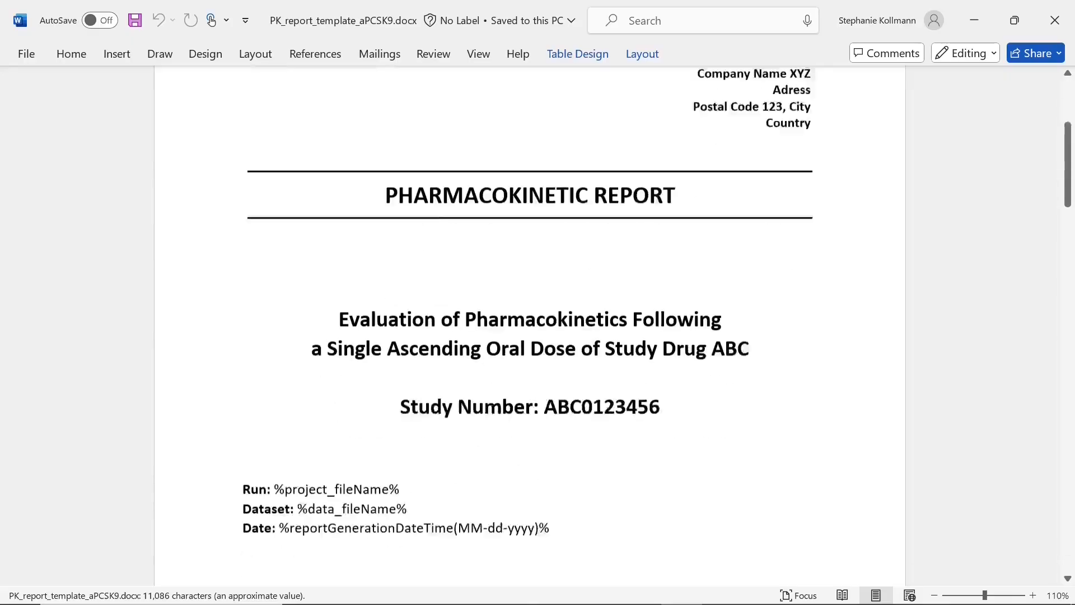
# In PK_report_template_aPCSK9.docx, add the line "Source: %project_filePath%" below the Figure 4 placeholder table
pyautogui.scroll(-10, 529, 325)
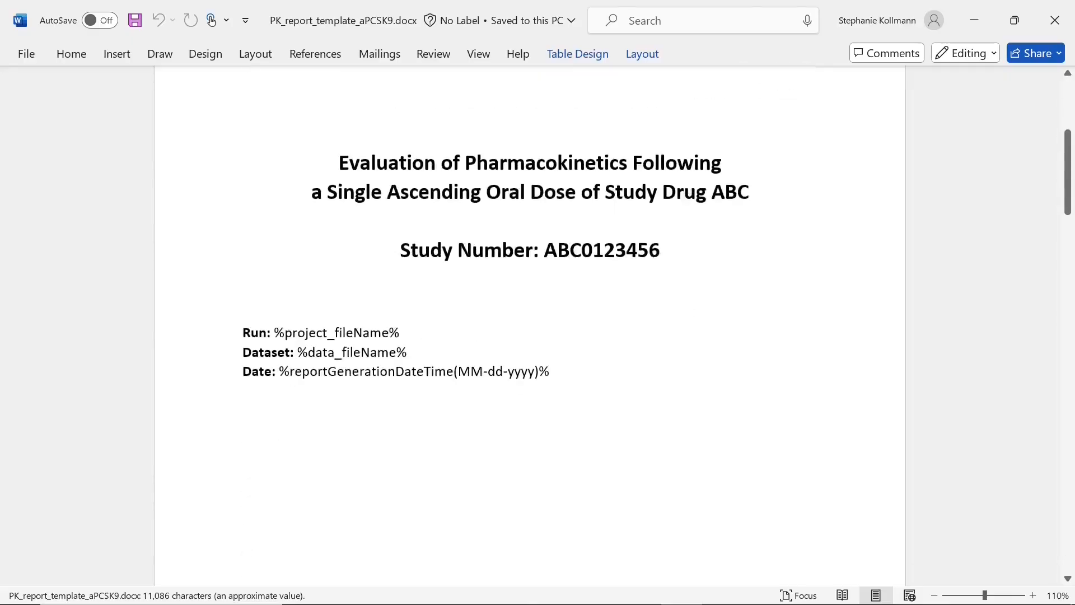
pyautogui.scroll(-20, 529, 325)
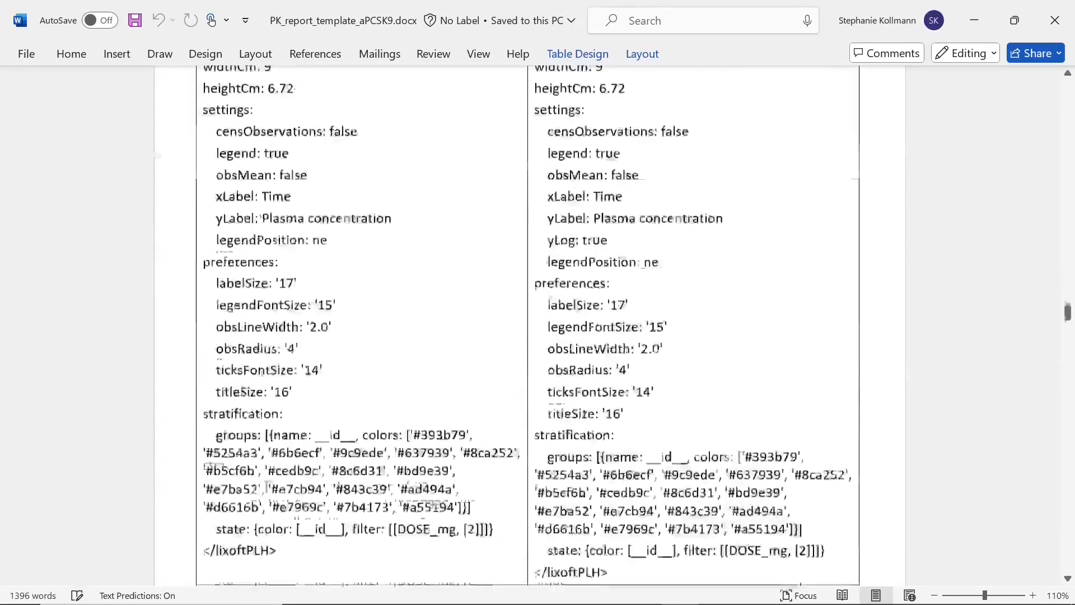
pyautogui.scroll(-10, 530, 324)
pyautogui.scroll(10, 528, 324)
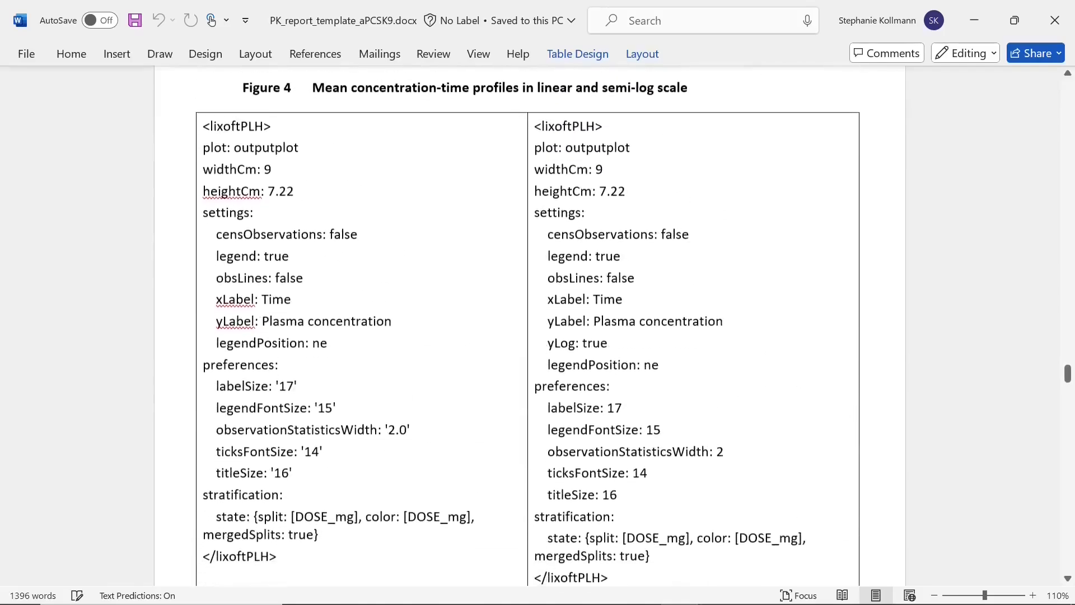
pyautogui.scroll(-1, 528, 325)
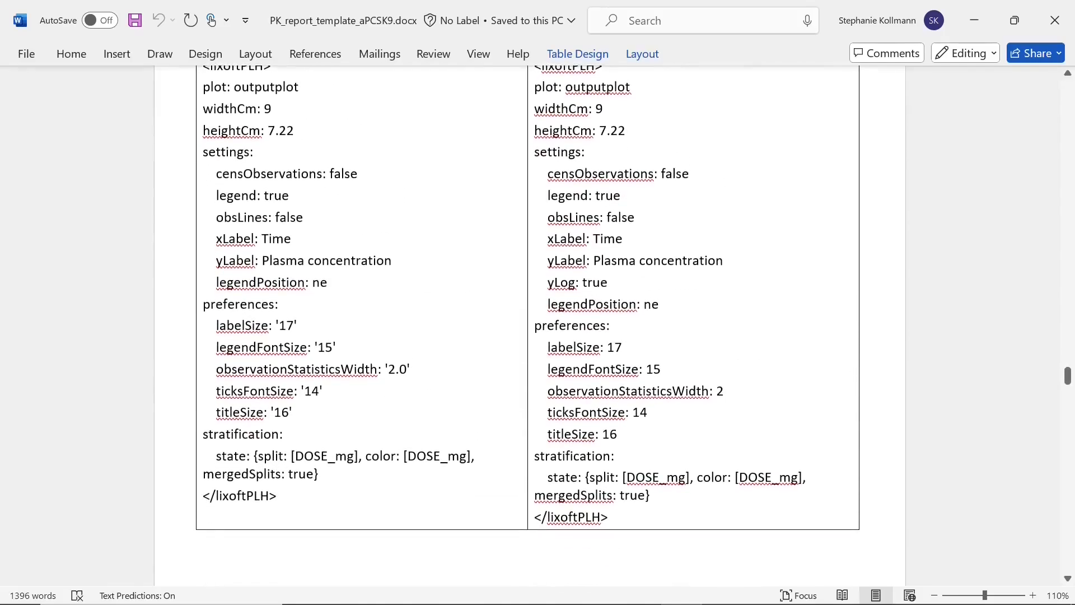
pyautogui.click(222, 553)
pyautogui.write('Source: %pr%')
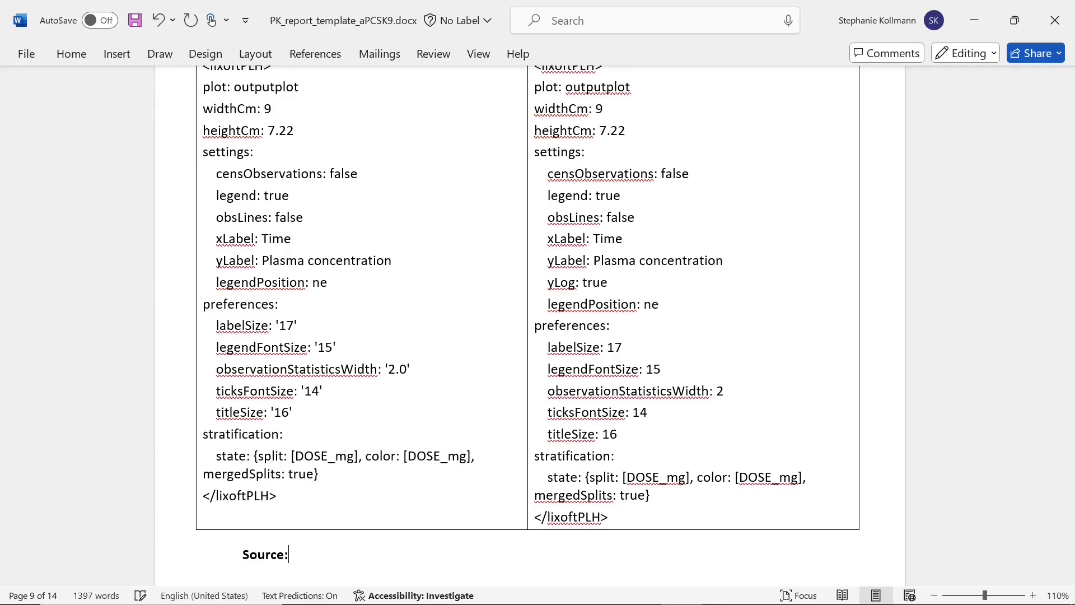
pyautogui.press('Left')
pyautogui.write('project_fil')
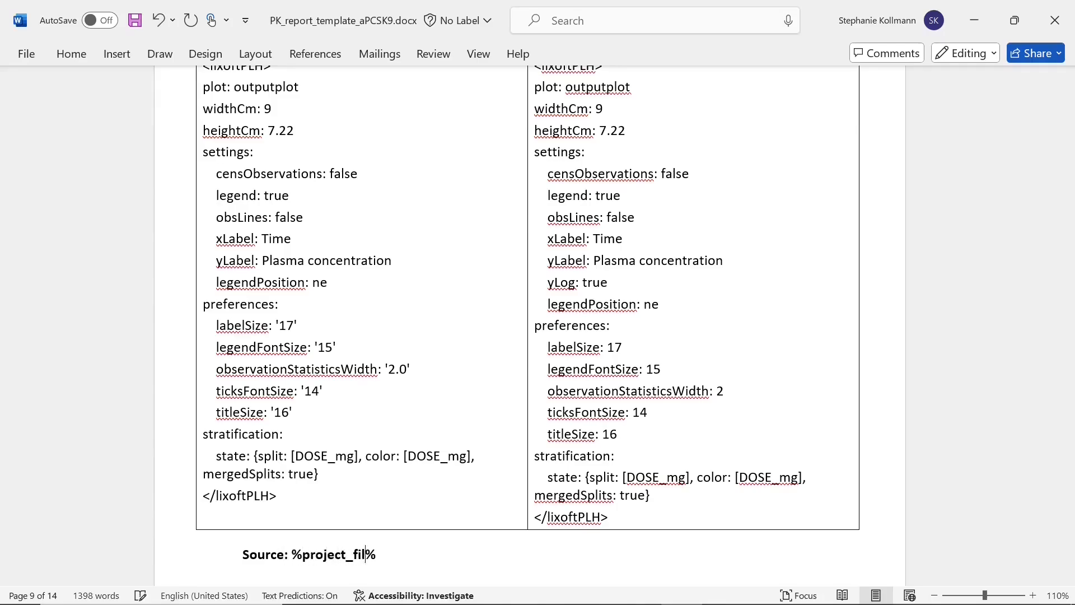
pyautogui.write('ePath')
# Switch to PKanalix, generate the NCA summary table placeholder and reduce its metrics to min, median, max, mean, SD, CV and Nobs
pyautogui.hotkey('alt', 'Tab')
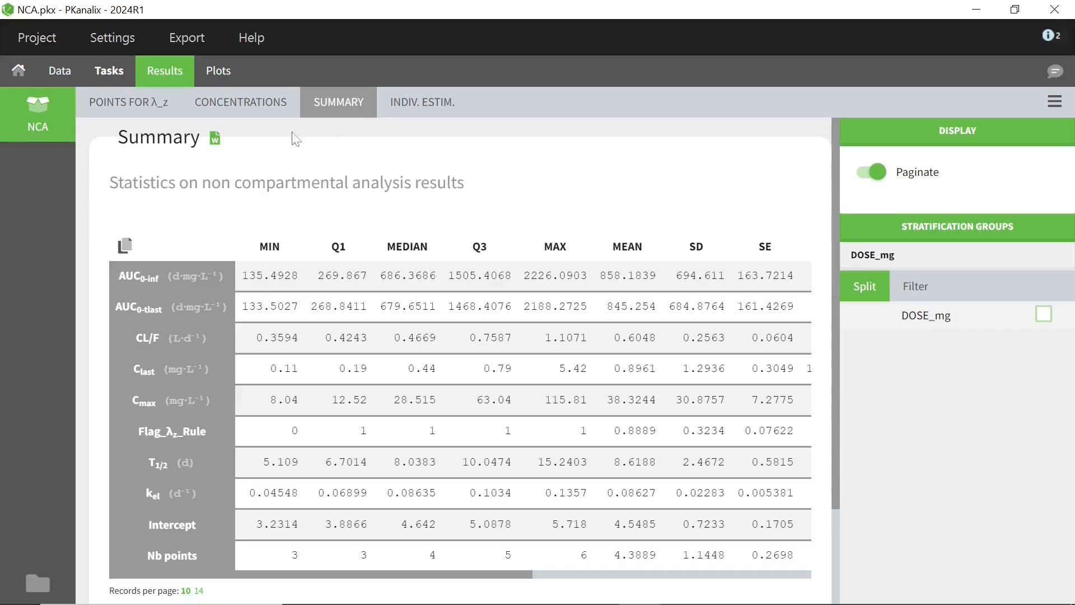
pyautogui.click(216, 142)
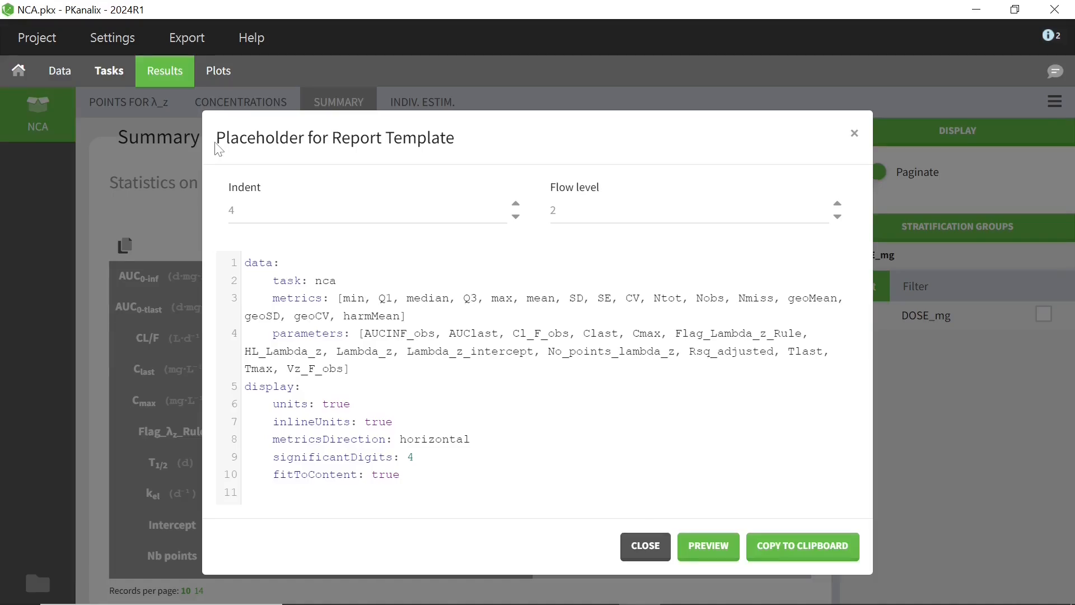
pyautogui.moveTo(379, 298); pyautogui.dragTo(434, 298)
pyautogui.press('BackSpace')
pyautogui.press('BackSpace')
pyautogui.moveTo(566, 298); pyautogui.dragTo(308, 316)
pyautogui.press('BackSpace')
pyautogui.press('BackSpace')
pyautogui.press('BackSpace')
# Remove Vz_F_obs, Lambda_z_intercept, Flag_Lambda_z_Rule and Cl_F_obs from the placeholder's parameters list
pyautogui.doubleClick(318, 350)
pyautogui.press('BackSpace')
pyautogui.press('BackSpace')
pyautogui.press('BackSpace')
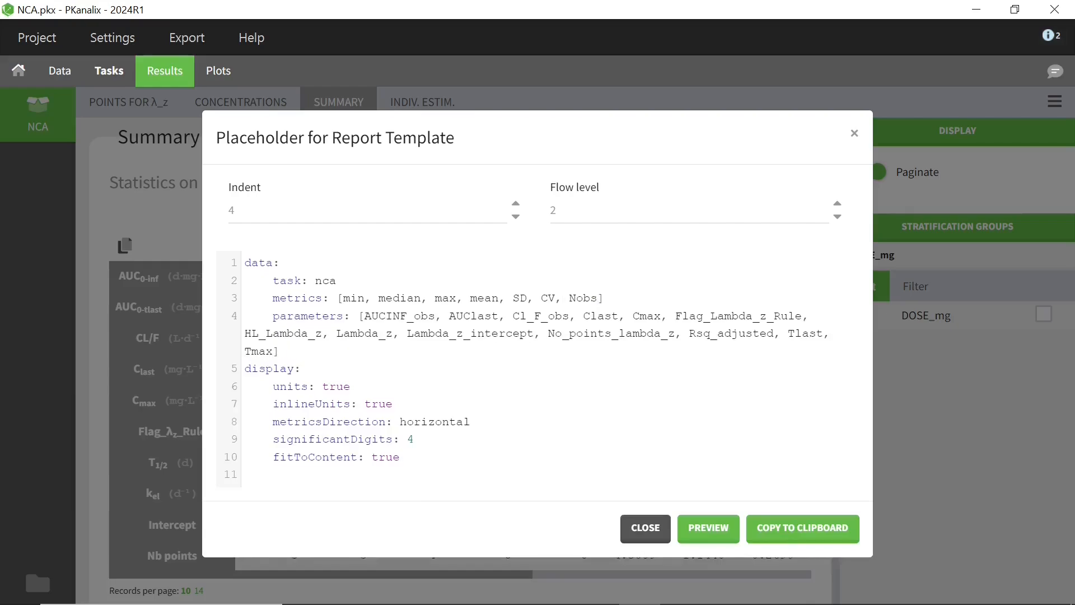
pyautogui.doubleClick(469, 333)
pyautogui.press('BackSpace')
pyautogui.press('BackSpace')
pyautogui.press('BackSpace')
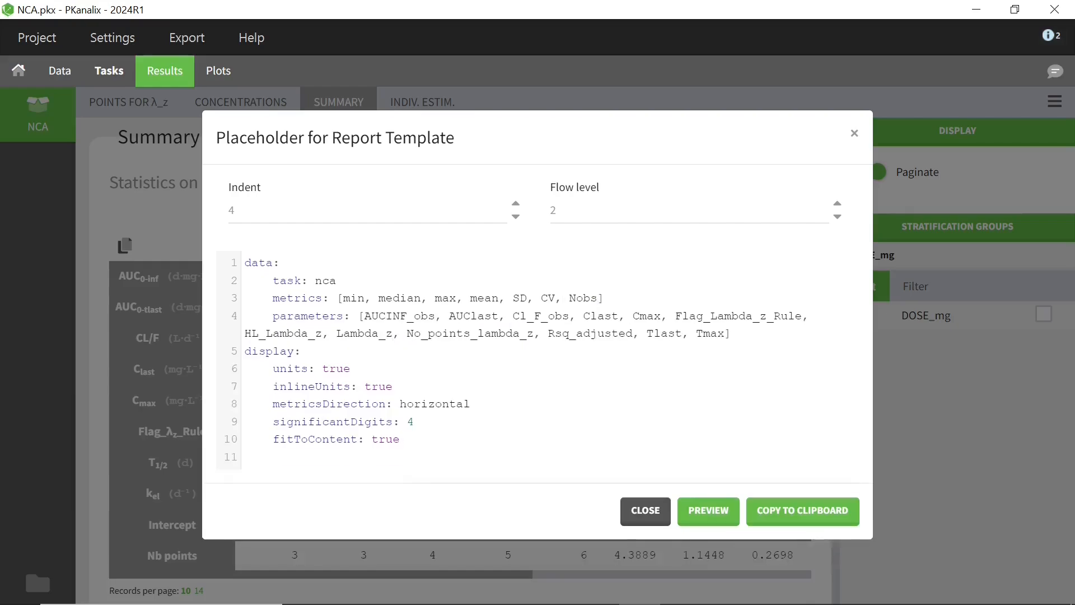
pyautogui.doubleClick(697, 315)
pyautogui.press('BackSpace')
pyautogui.press('BackSpace')
pyautogui.press('BackSpace')
pyautogui.doubleClick(541, 315)
pyautogui.press('BackSpace')
pyautogui.press('BackSpace')
pyautogui.press('BackSpace')
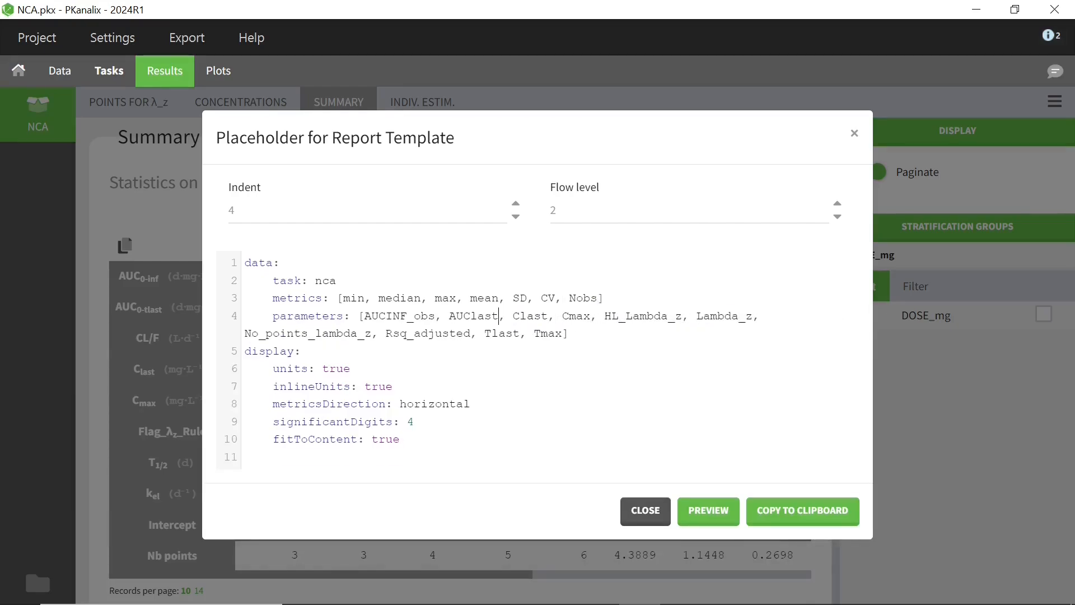
# Add fontSize: 8 to the placeholder's display section and preview the summary table
pyautogui.press('Return')
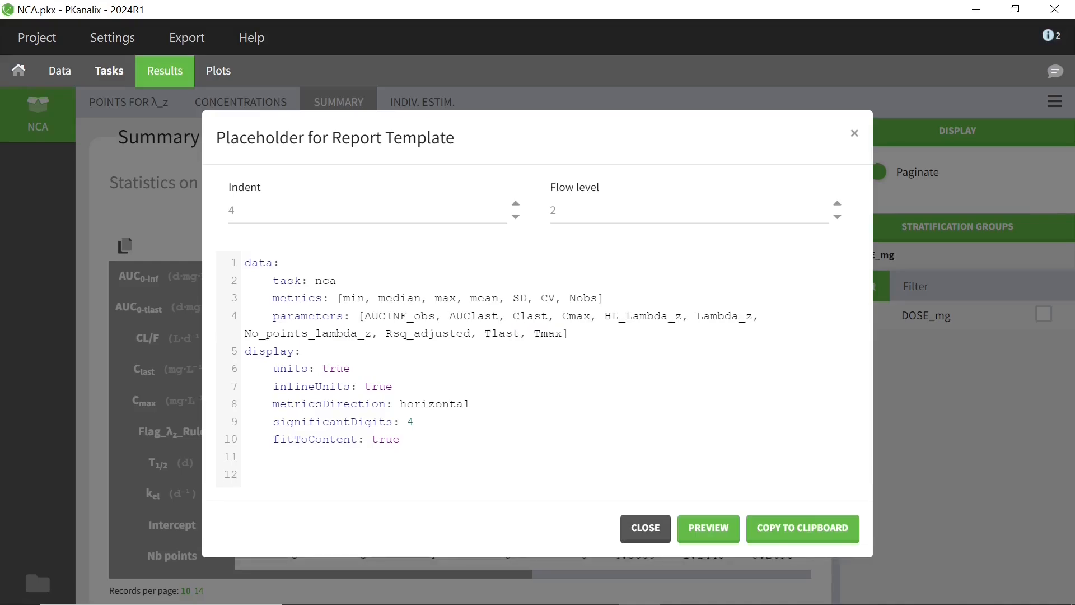
pyautogui.write('font')
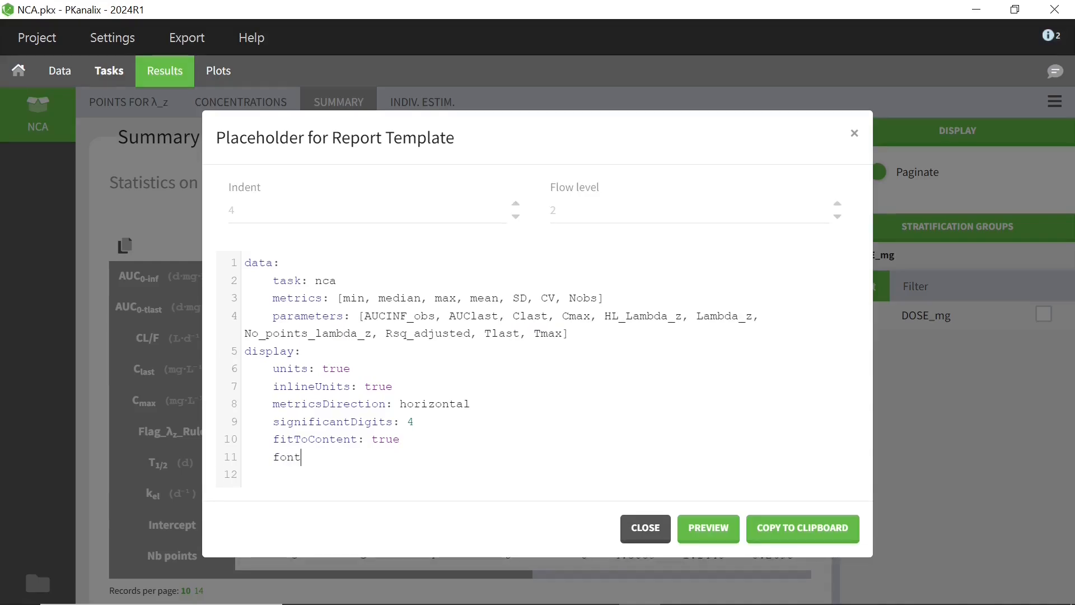
pyautogui.write('Size: 8')
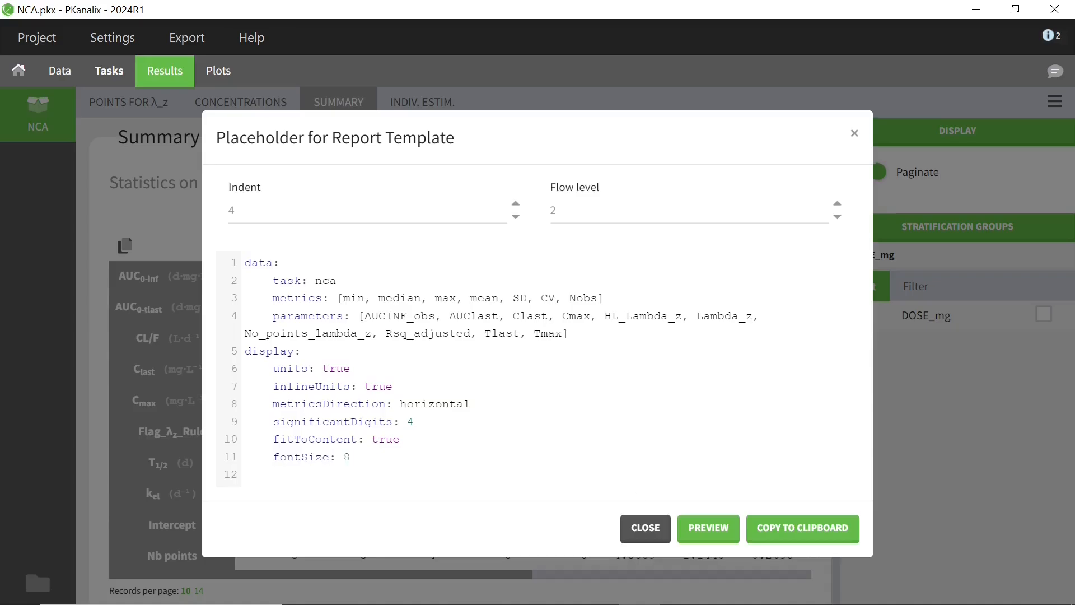
pyautogui.click(710, 528)
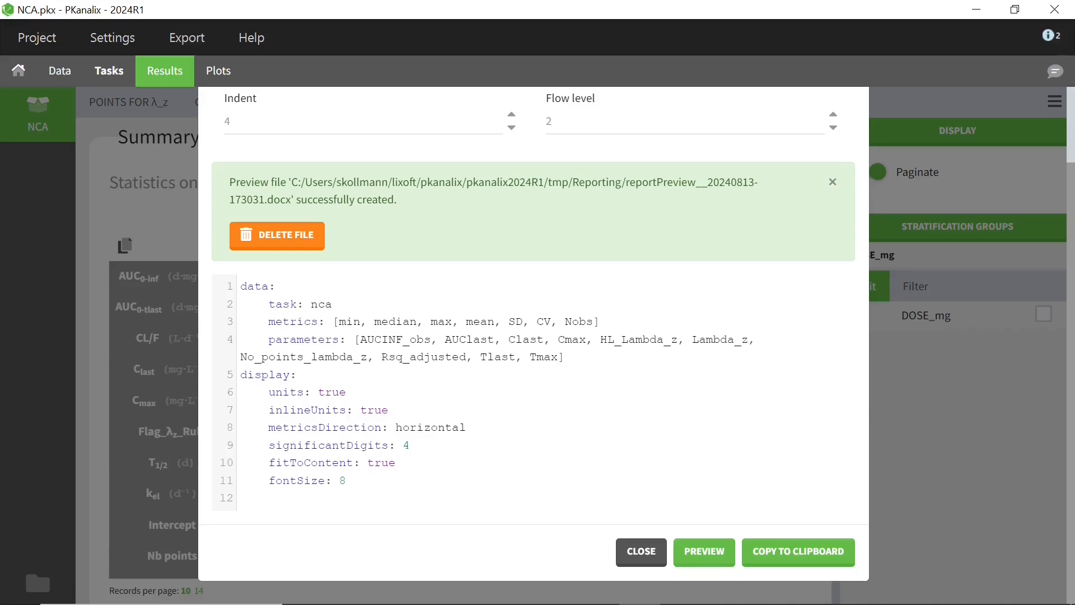
# Copy the entire edited placeholder code and close the placeholder window
pyautogui.moveTo(241, 285); pyautogui.dragTo(280, 498)
pyautogui.hotkey('ctrl', 'c')
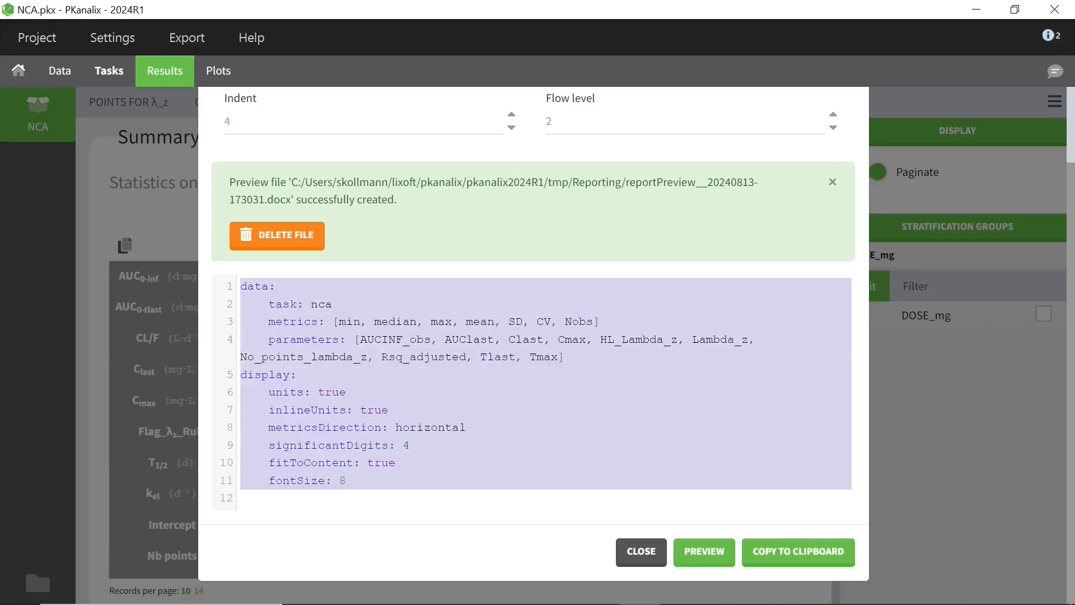
pyautogui.click(642, 551)
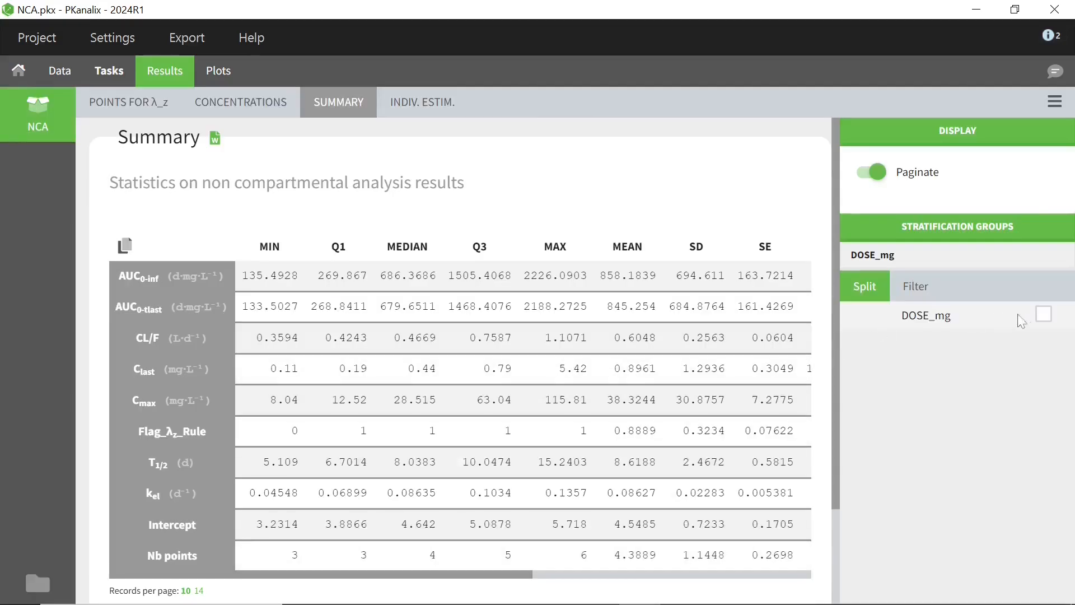
# Split the summary table by DOSE_mg, paste the copied code over its new placeholder's data and display sections, and preview it
pyautogui.click(1044, 315)
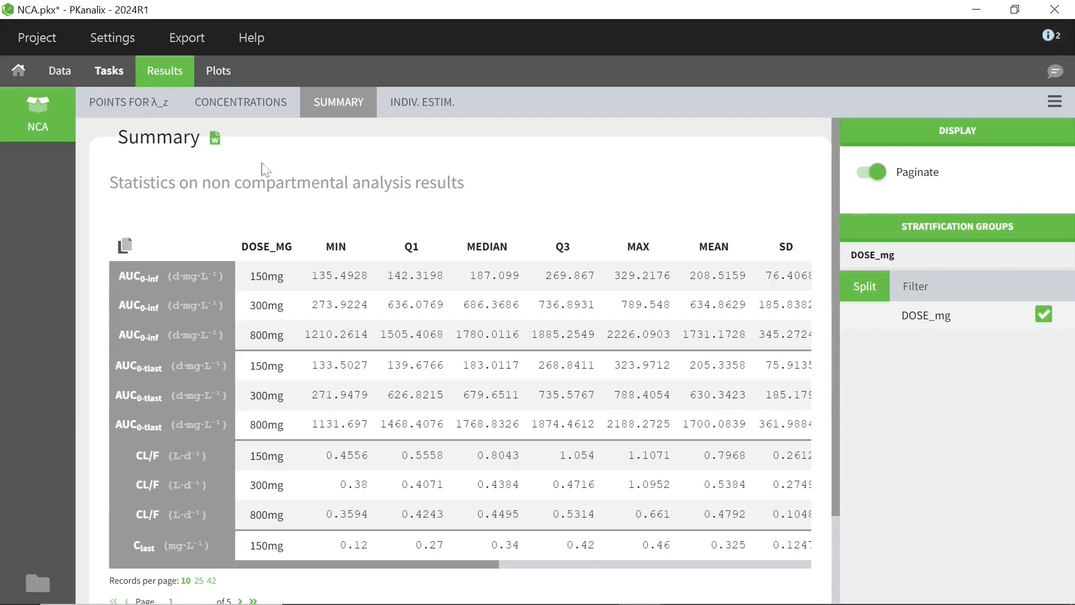
pyautogui.click(214, 137)
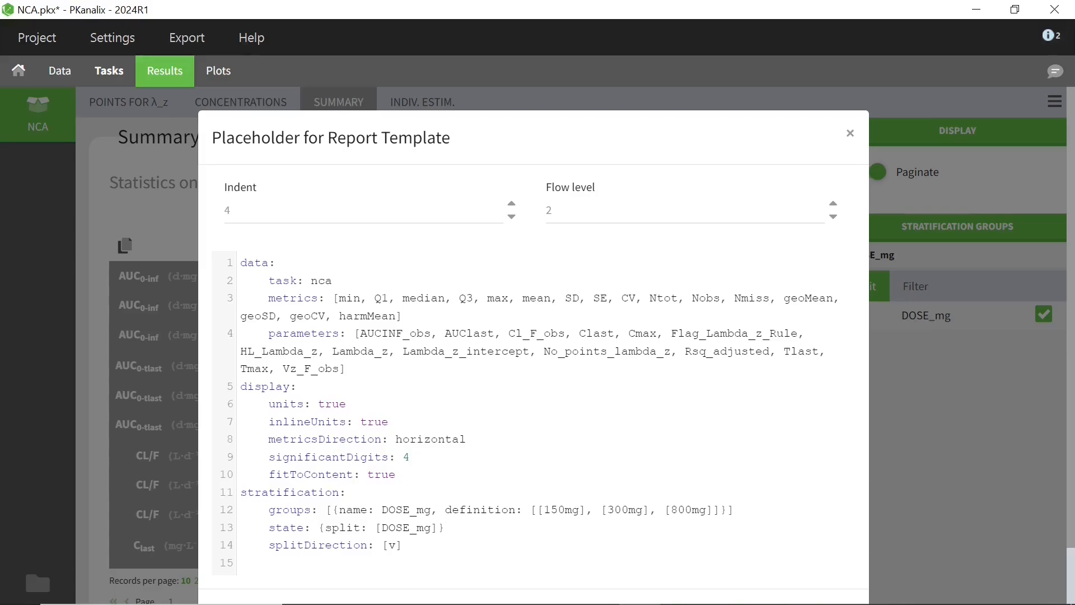
pyautogui.moveTo(395, 409); pyautogui.dragTo(240, 198)
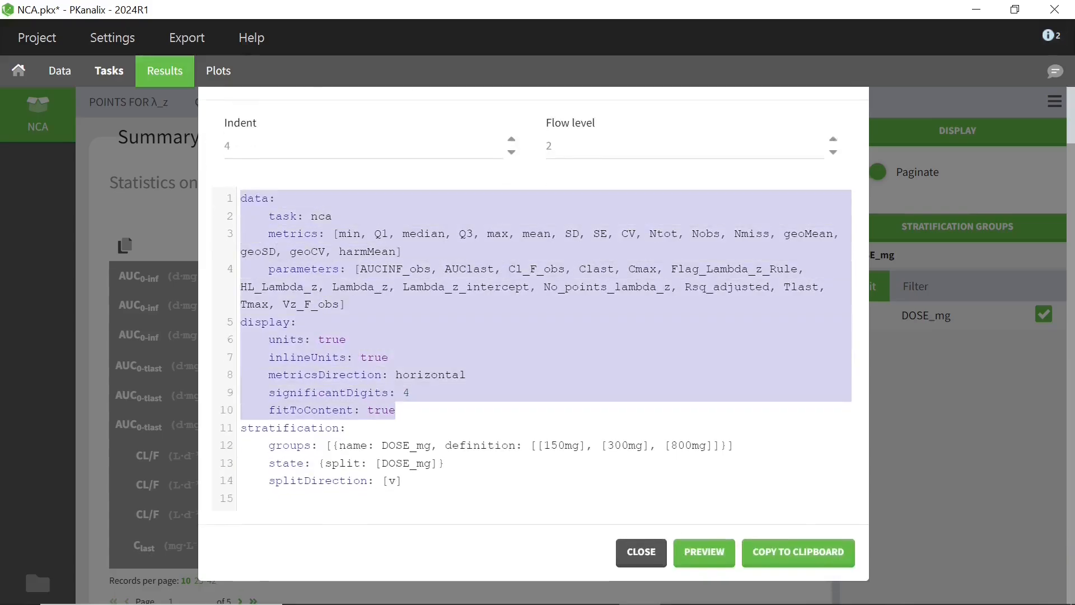
pyautogui.hotkey('ctrl', 'v')
pyautogui.press('BackSpace')
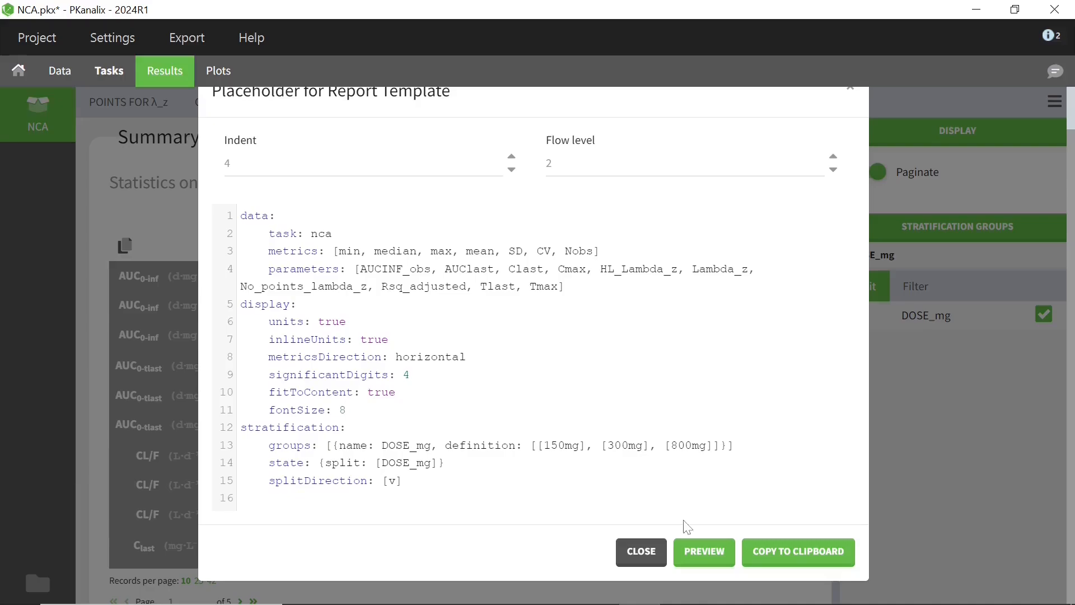
pyautogui.click(703, 551)
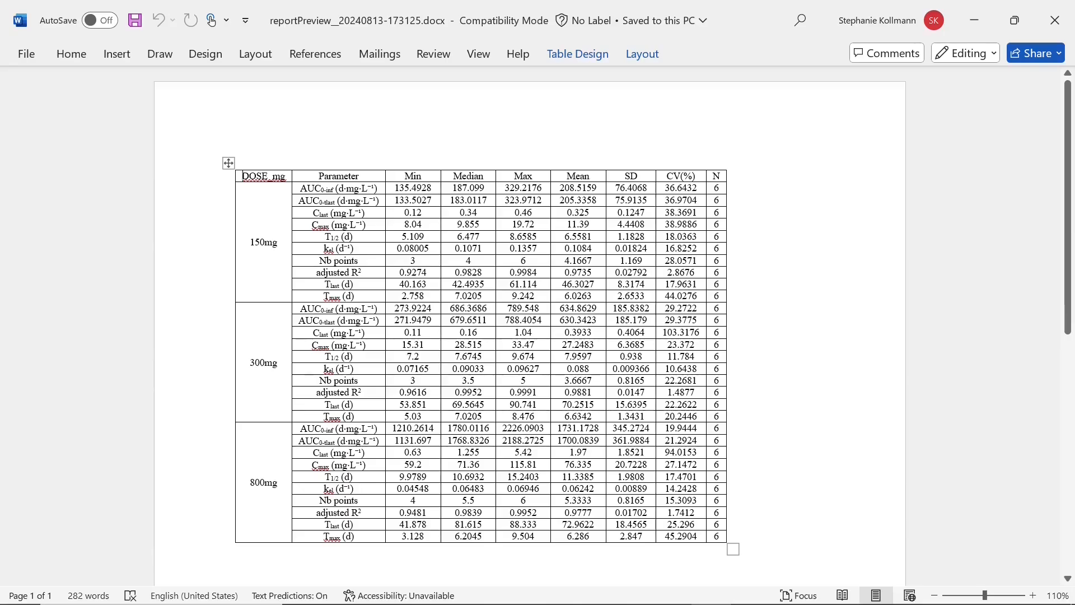
# Return to PKanalix, set the placeholder's metricsDirection to vertical and preview the table in Word again
pyautogui.hotkey('alt', 'Tab')
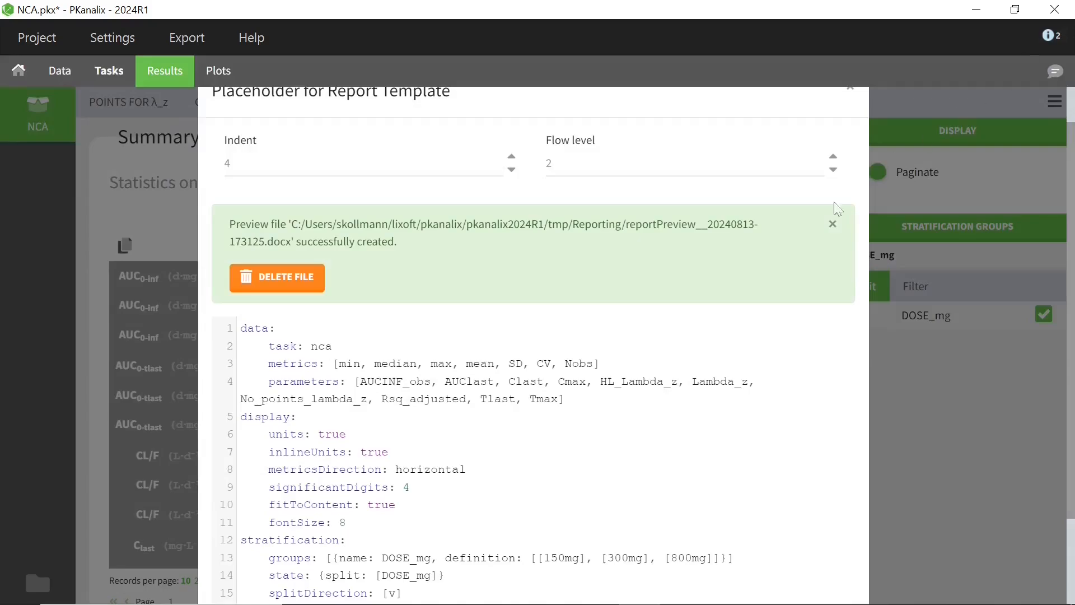
pyautogui.scroll(-2, 533, 336)
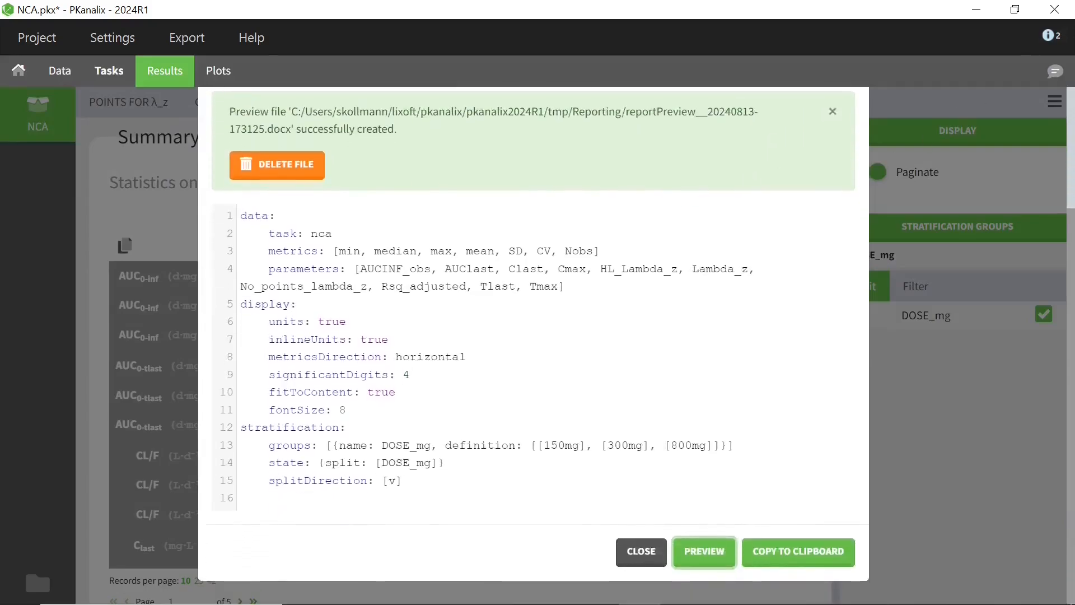
pyautogui.doubleClick(430, 357)
pyautogui.write('vertical')
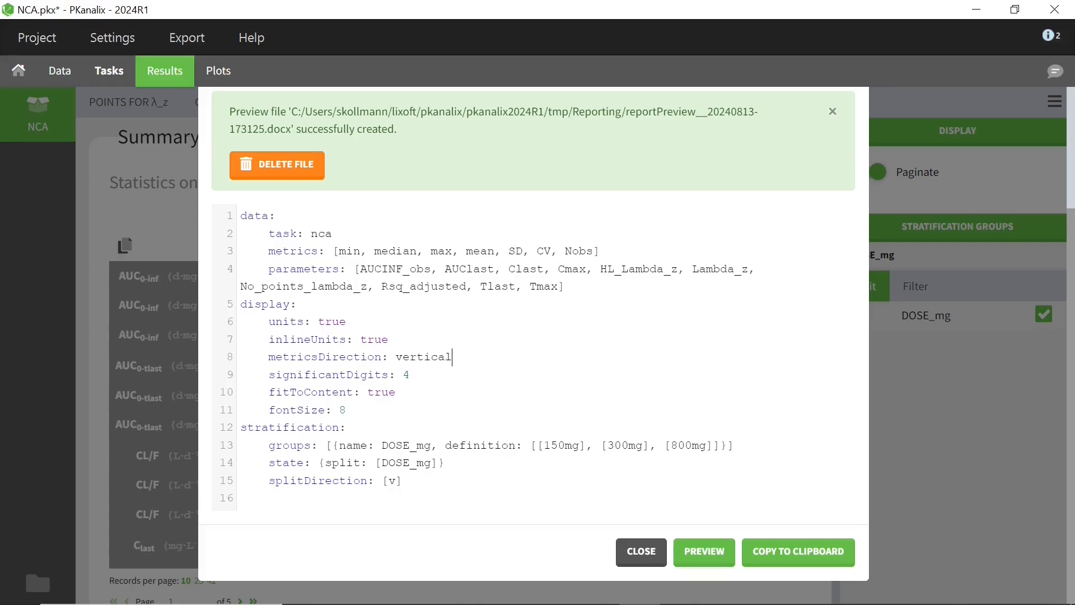
pyautogui.hotkey('ctrl', 'shift', 'Left')
pyautogui.write('v')
pyautogui.click(699, 555)
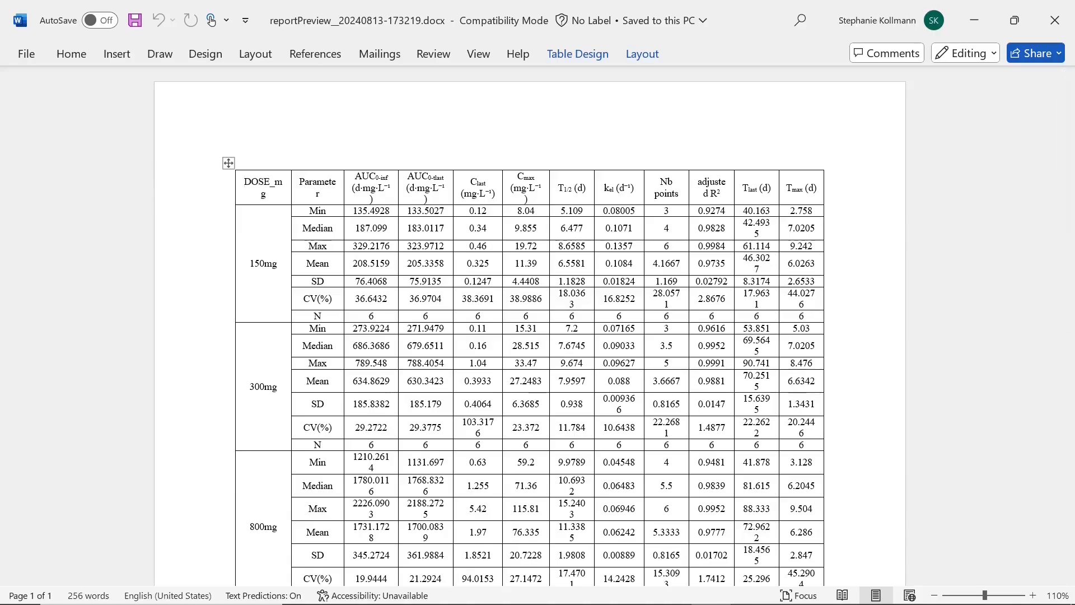
pyautogui.scroll(-2, 529, 325)
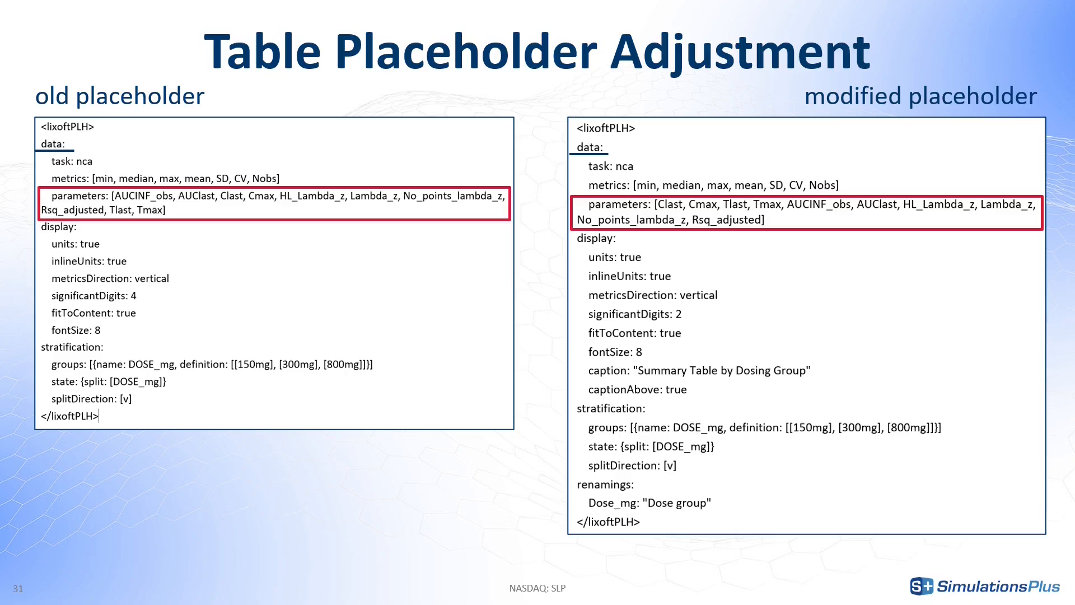
pyautogui.press('Right')
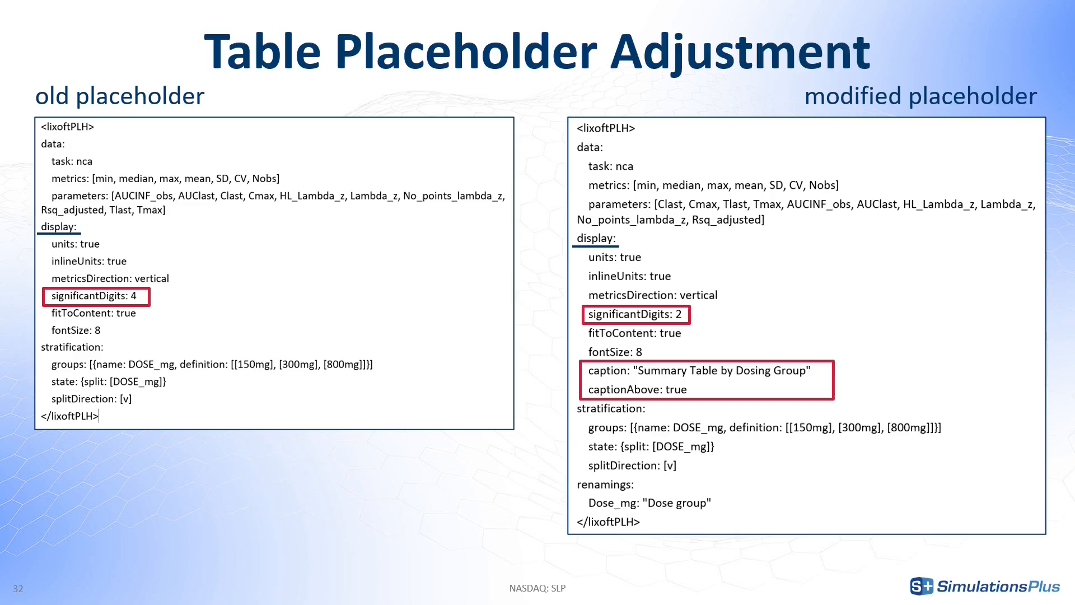
pyautogui.press('Right')
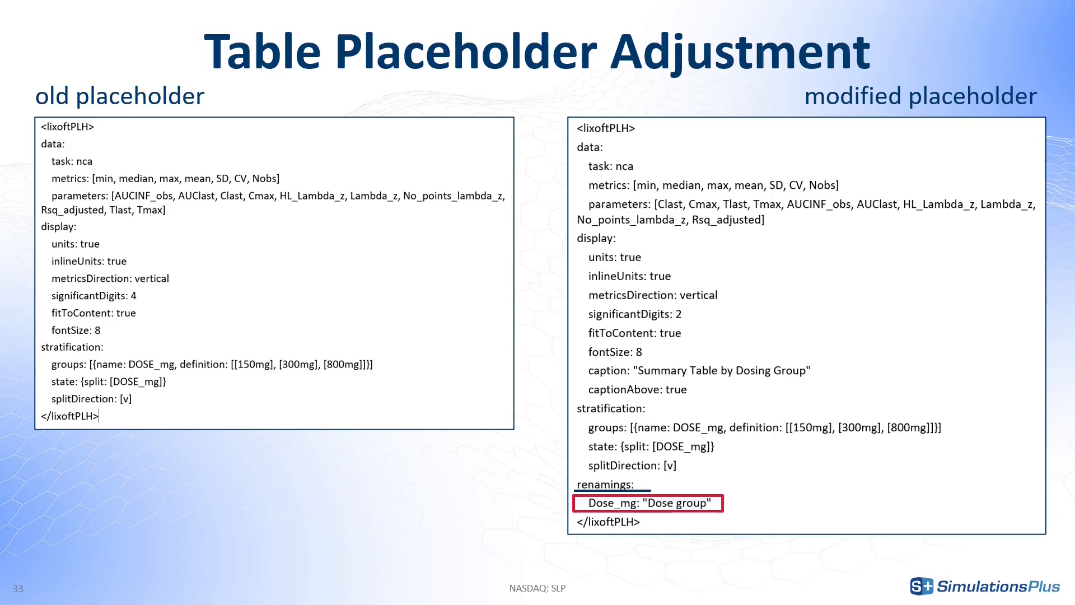
# Return to PKanalix and copy the modified summary table placeholder with its caption and Dose group renaming
pyautogui.hotkey('alt', 'Tab')
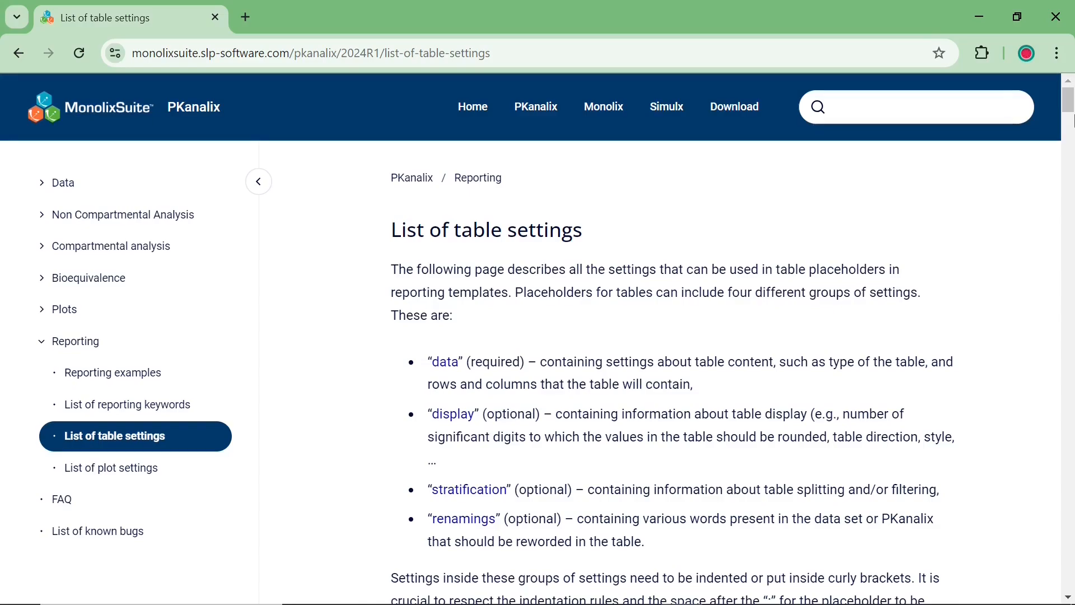
pyautogui.hotkey('alt', 'Tab')
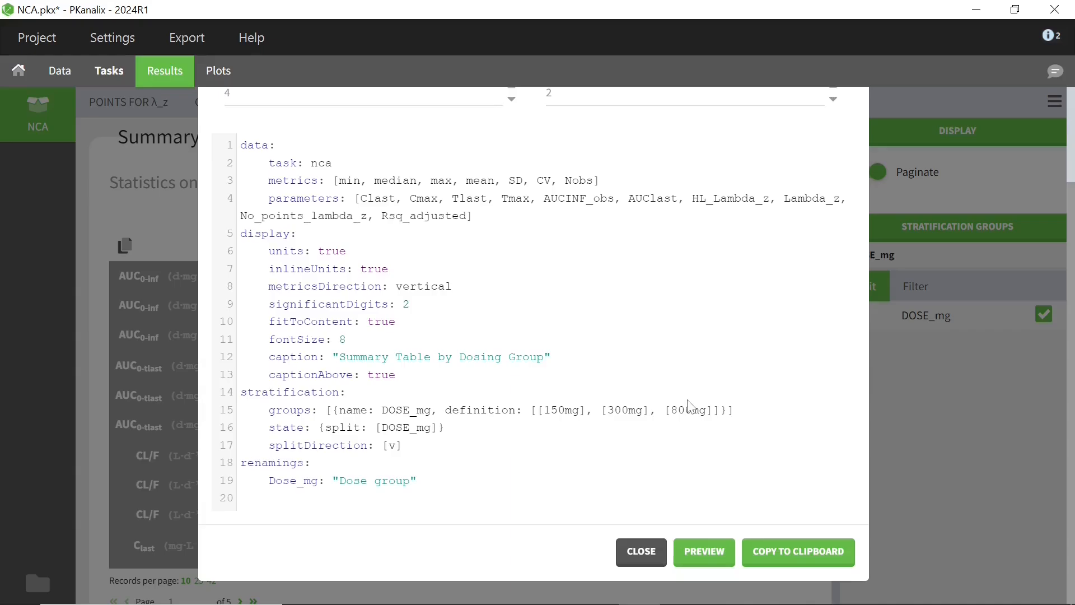
pyautogui.click(819, 556)
# Paste the copied placeholder into the Word template below the summary table sentence in section 4.2 Pharmacokinetic parameters
pyautogui.hotkey('alt', 'Tab')
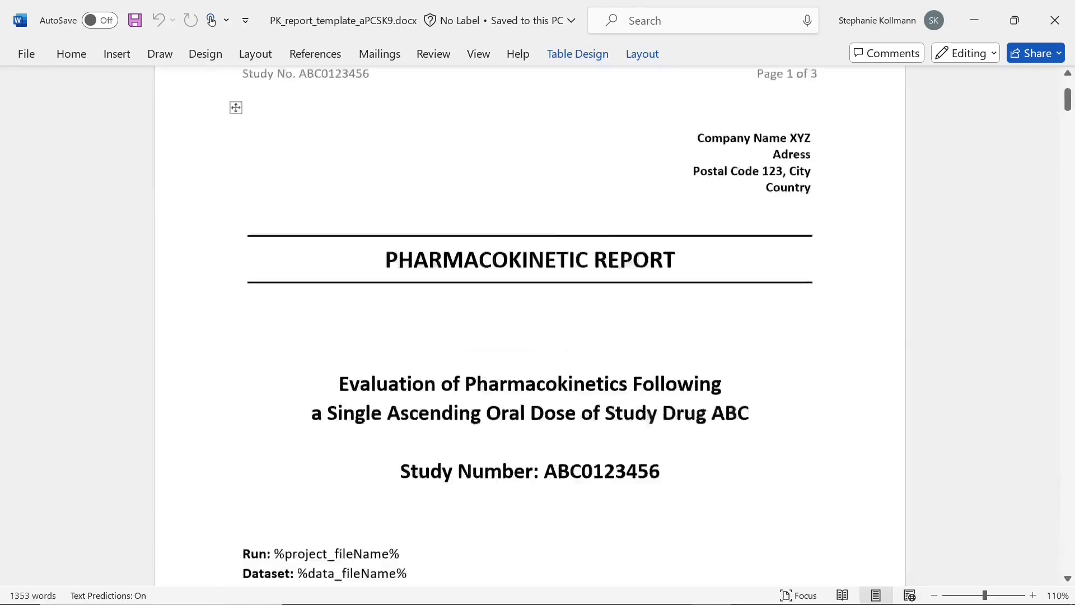
pyautogui.scroll(-20, 530, 325)
pyautogui.scroll(3, 529, 325)
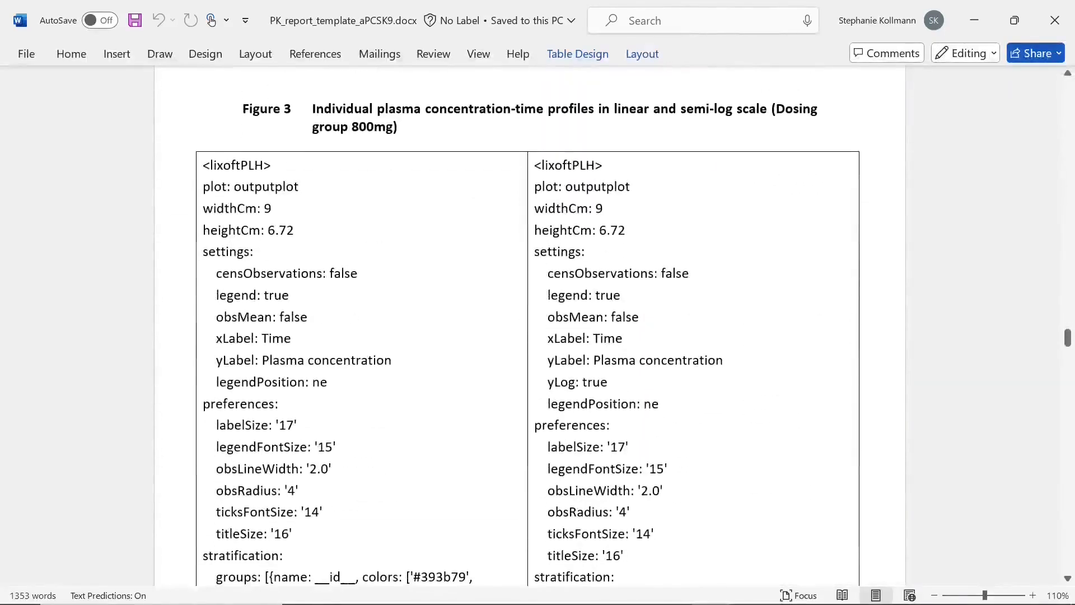
pyautogui.scroll(-20, 398, 478)
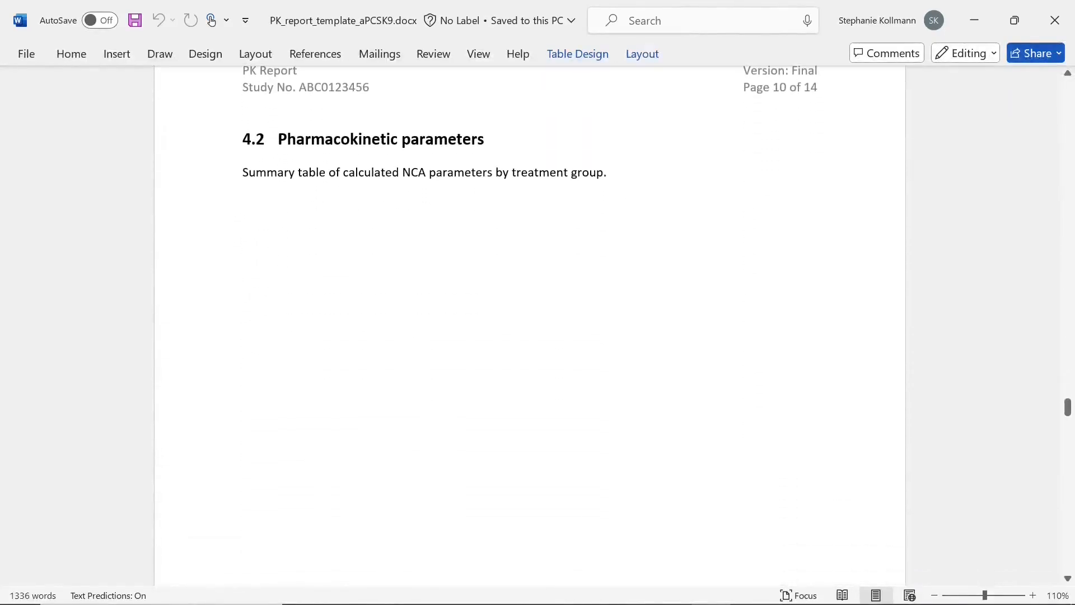
pyautogui.click(302, 223)
pyautogui.hotkey('ctrl', 'v')
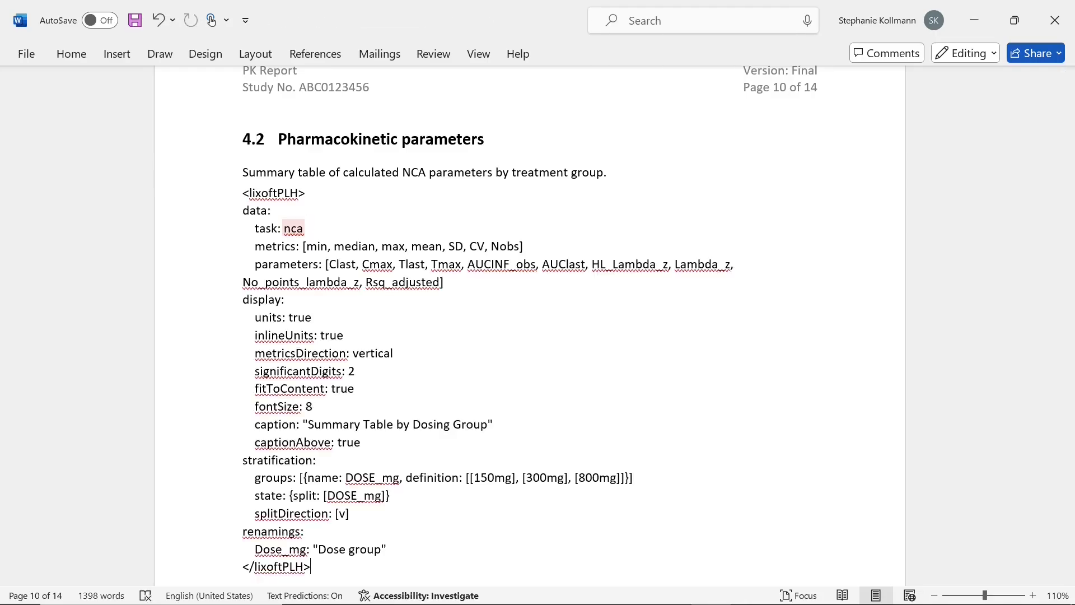
# Close the Word template and generate the PKanalix report from the custom template PK_report_template_aPCSK9.docx in the Desktop's Project folder
pyautogui.click(1055, 21)
pyautogui.click(471, 99)
pyautogui.click(631, 159)
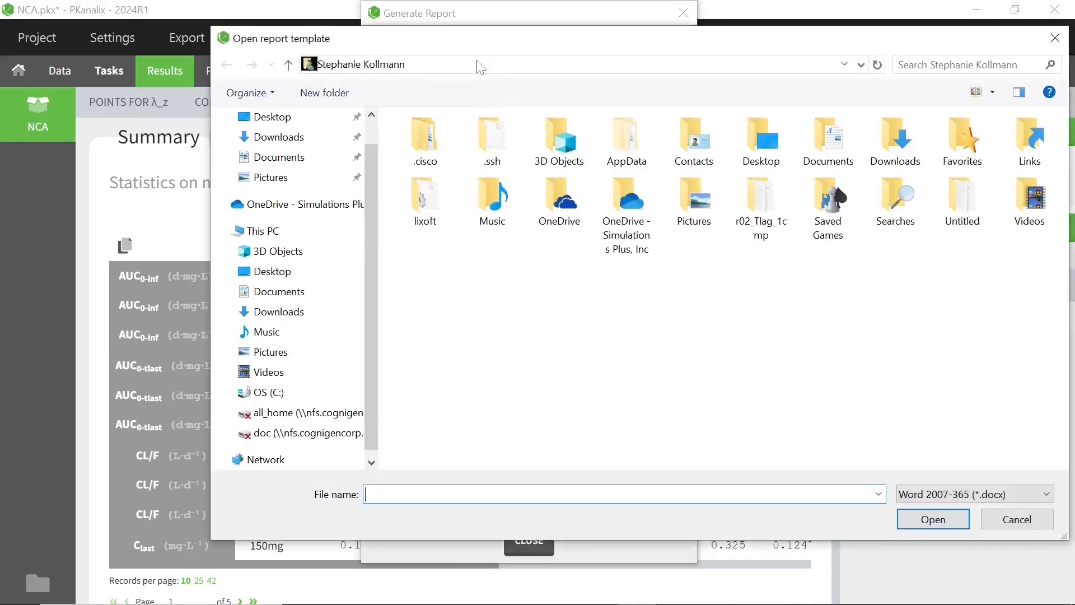
pyautogui.click(480, 65)
pyautogui.hotkey('ctrl', 'v')
pyautogui.press('Return')
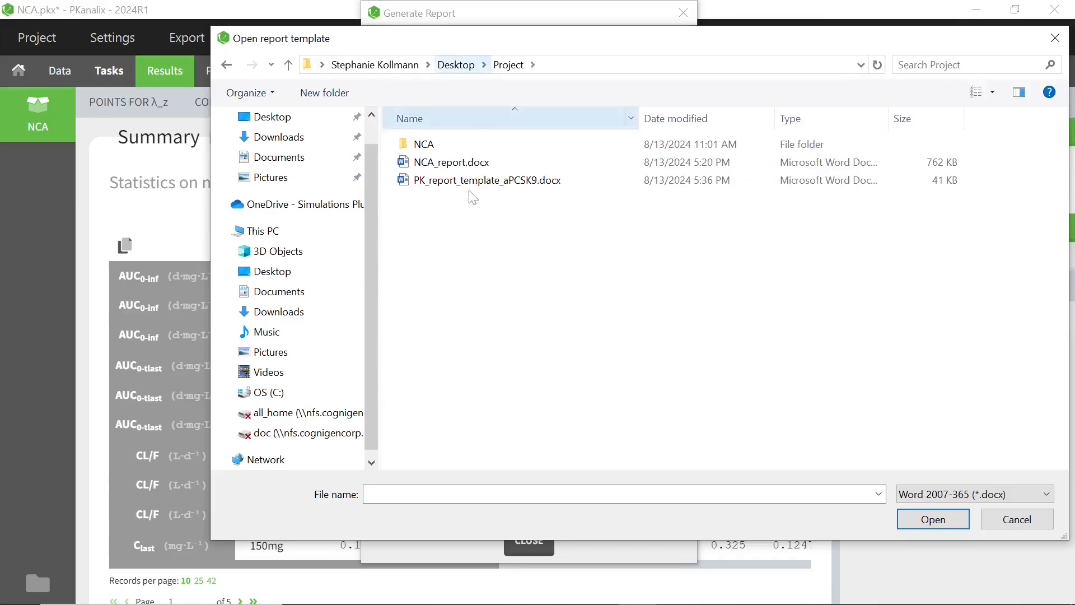
pyautogui.doubleClick(468, 182)
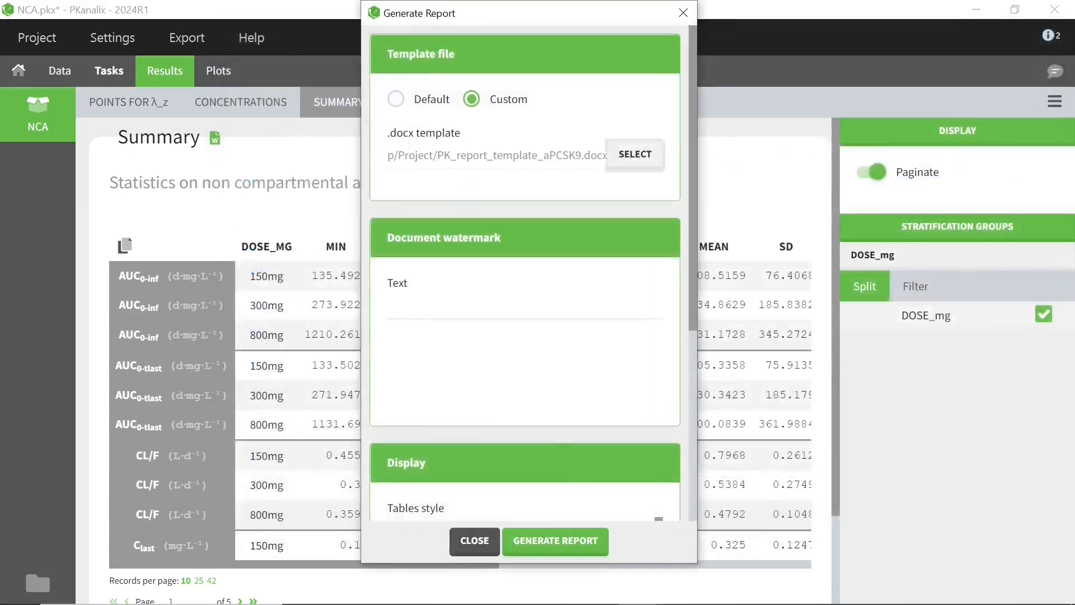
pyautogui.click(566, 548)
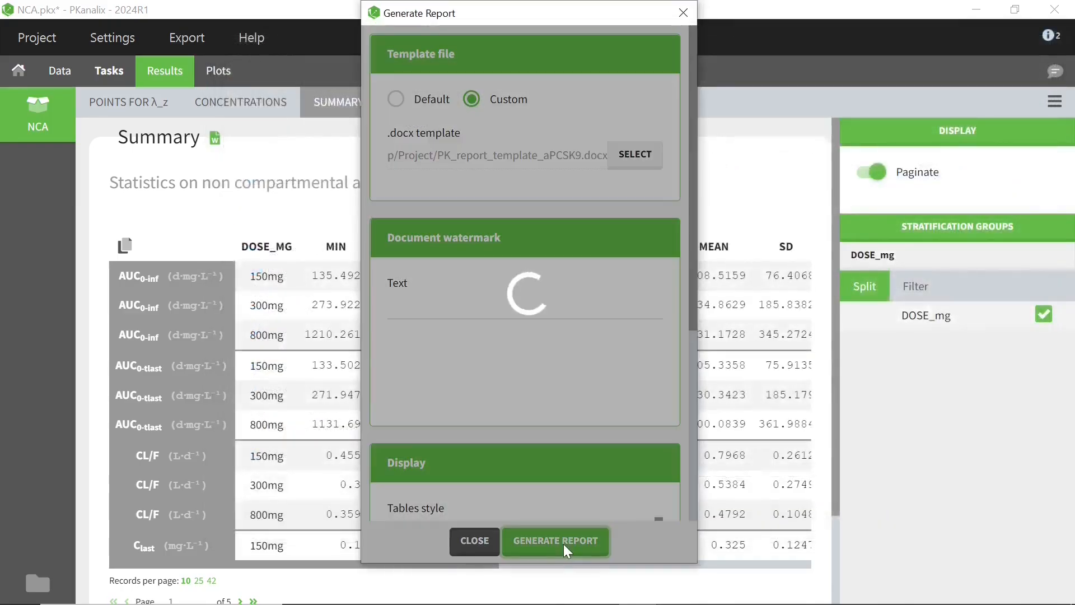
# Open the generated report and follow its list of tables to Table 2, Summary Table by Dosing Group, to examine the table
pyautogui.click(451, 126)
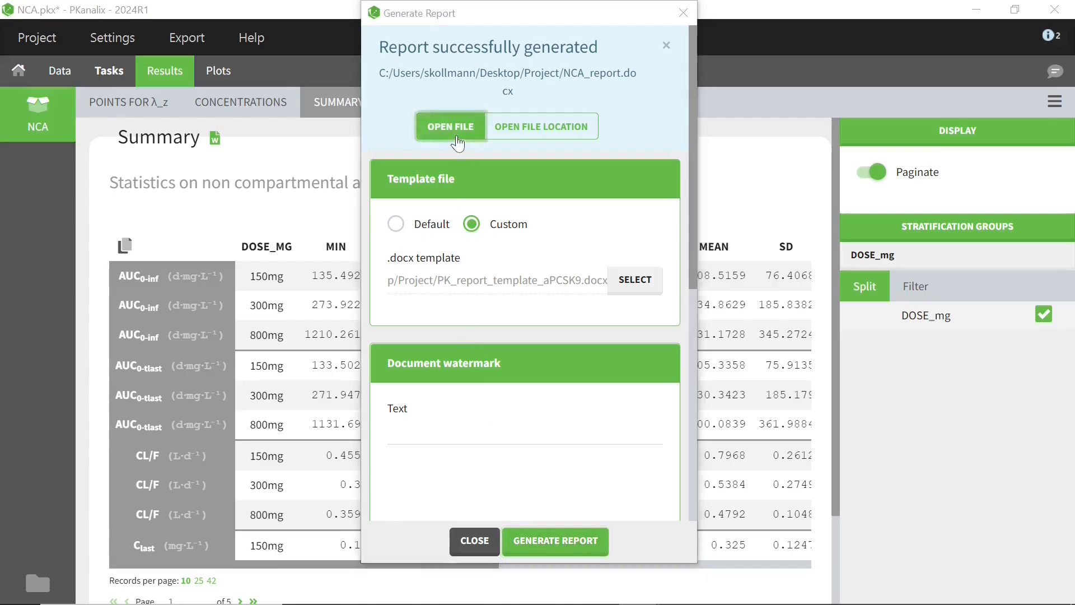
pyautogui.scroll(-10, 529, 325)
pyautogui.scroll(-5, 360, 215)
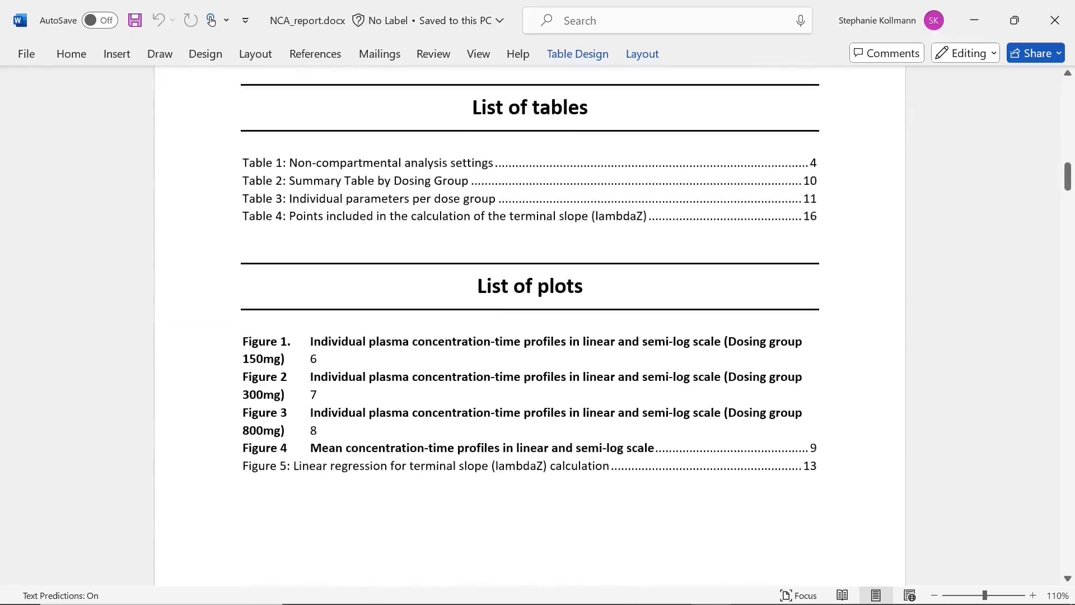
pyautogui.scroll(1, 360, 216)
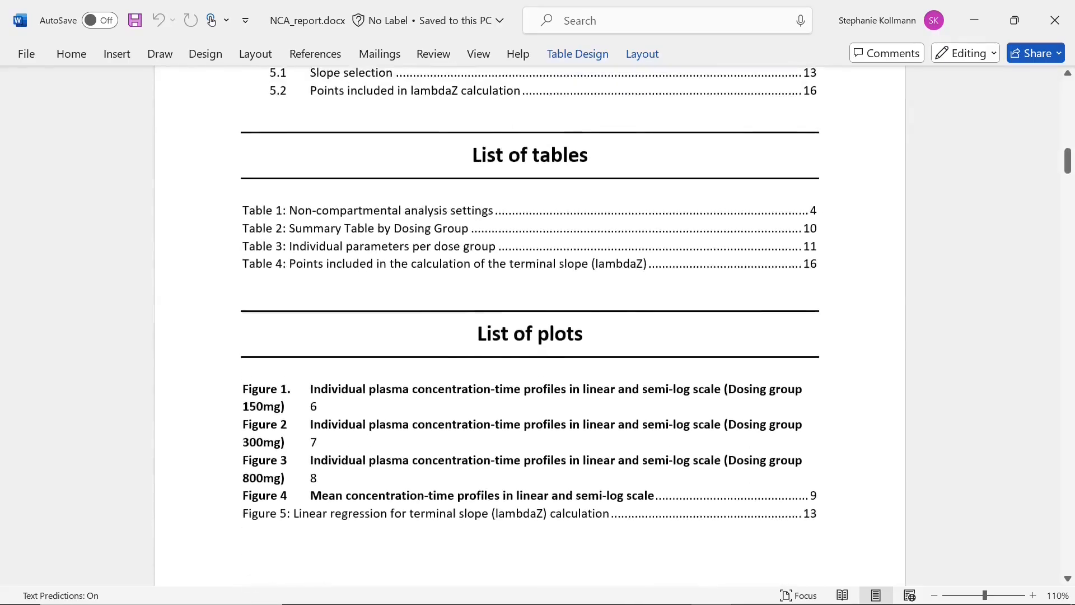
pyautogui.keyDown('ctrl'); pyautogui.click(355, 230); pyautogui.keyUp('ctrl')
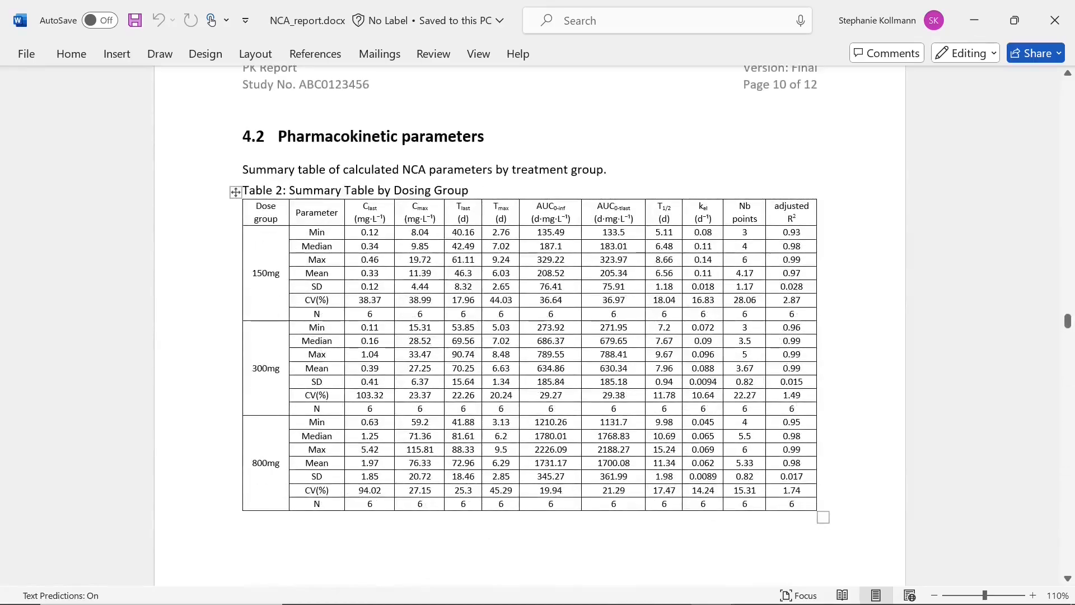